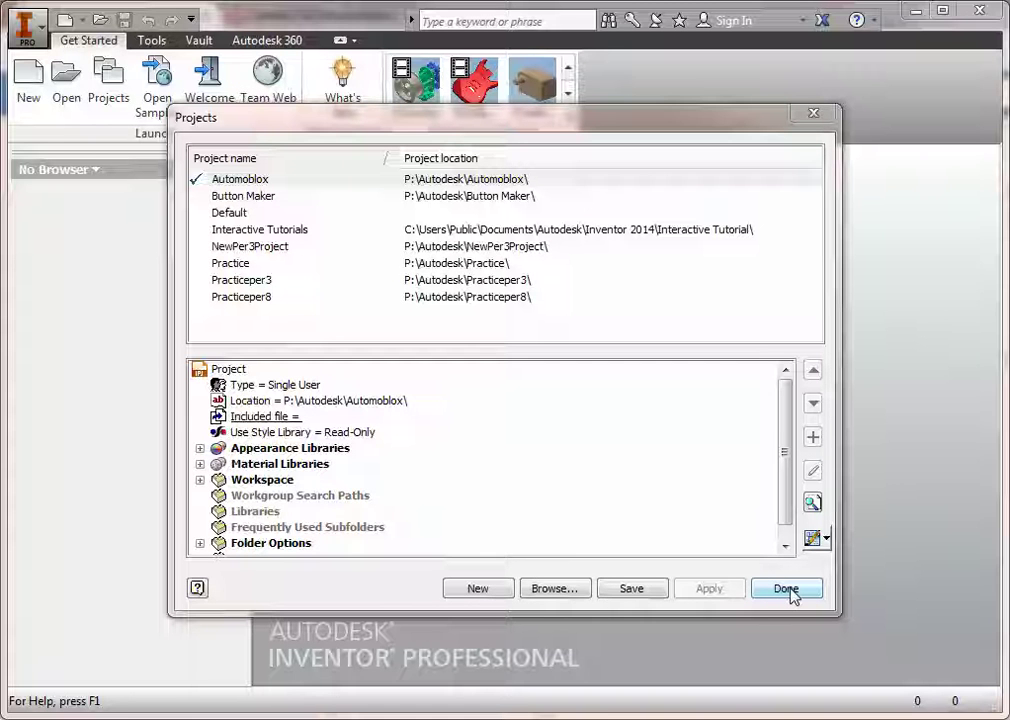
# Close the project list, create a new part and start a 2D sketch on the YZ plane.
pyautogui.click(788, 589)
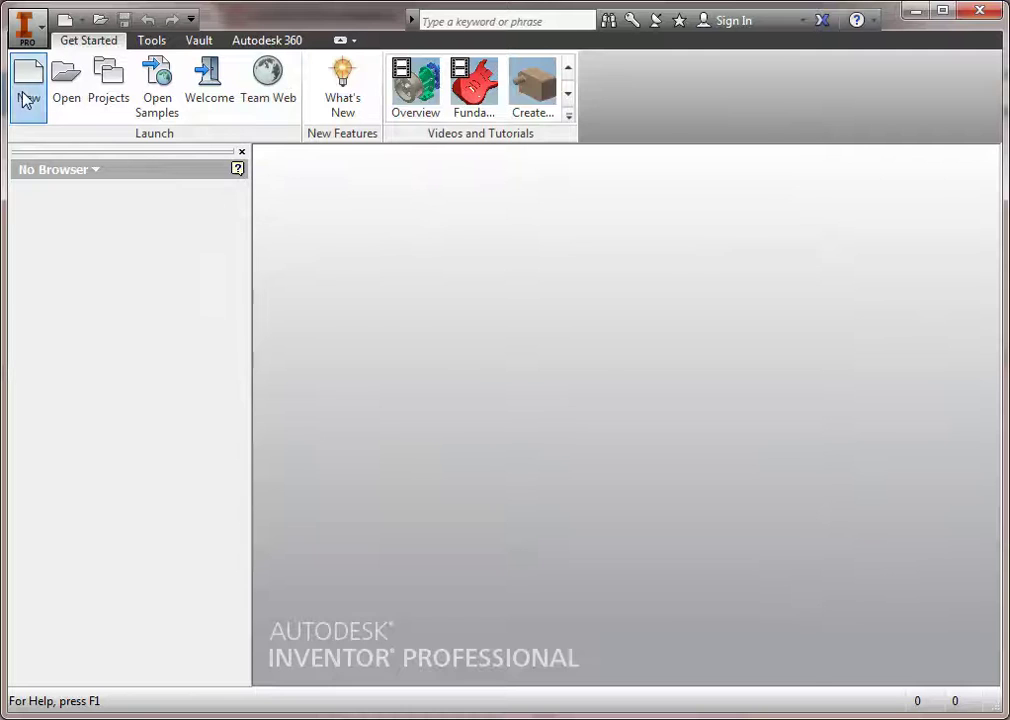
pyautogui.click(28, 100)
pyautogui.click(672, 650)
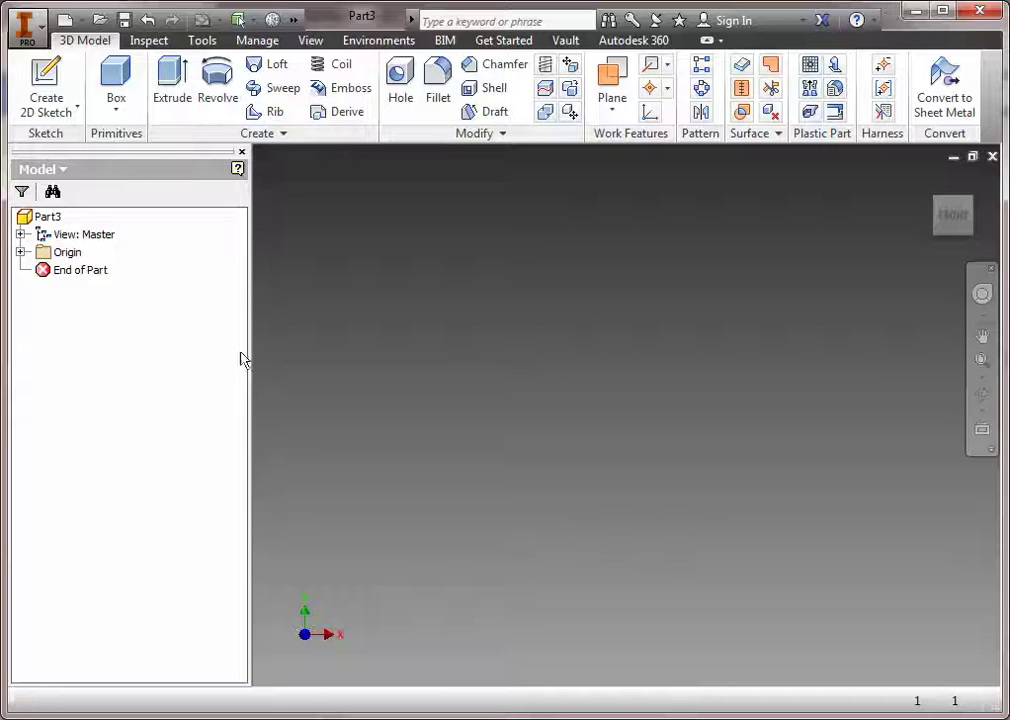
pyautogui.click(22, 76)
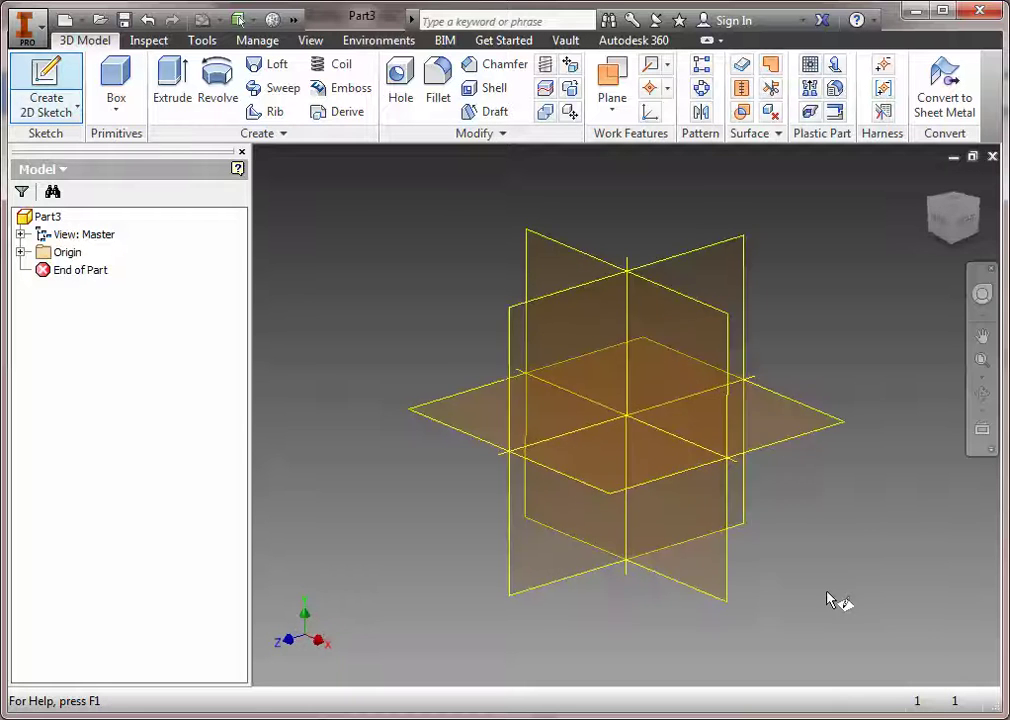
pyautogui.click(538, 376)
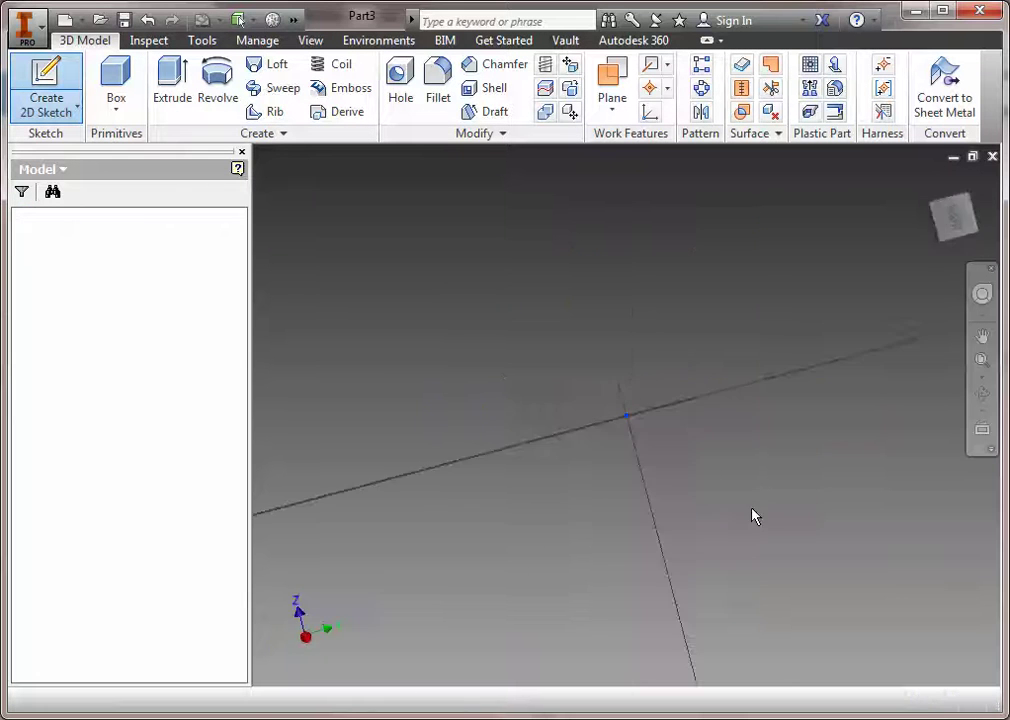
# Sketch a circle about 1.24 in in diameter centred on the origin and offset it outward to about 1.39 in.
pyautogui.click(76, 64)
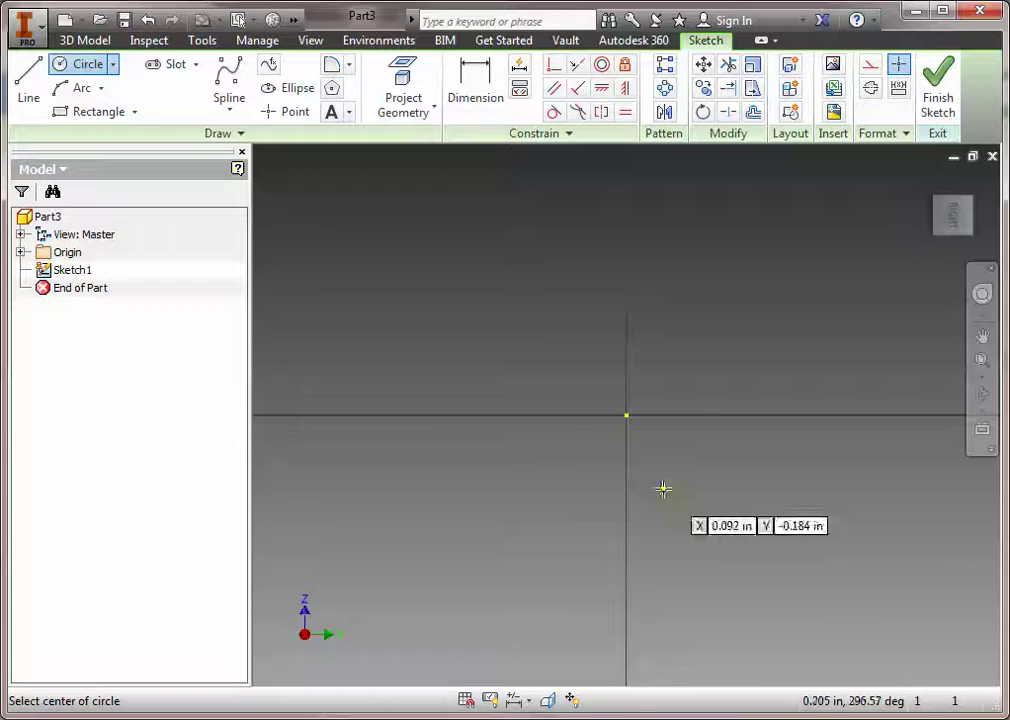
pyautogui.click(626, 415)
pyautogui.click(802, 582)
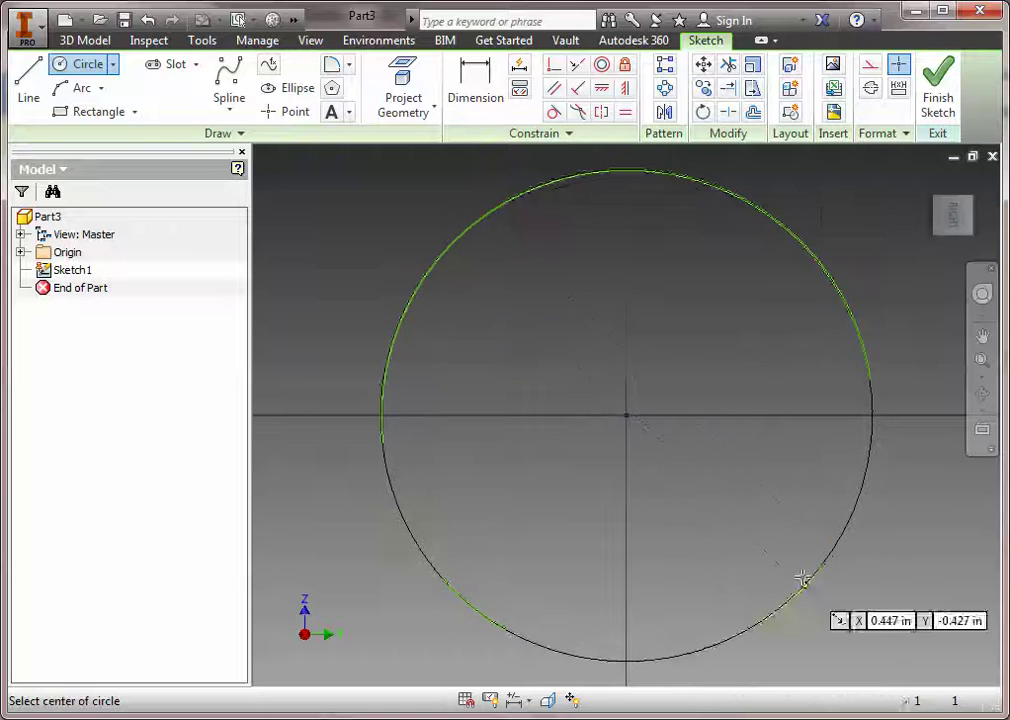
pyautogui.click(752, 113)
pyautogui.click(775, 216)
pyautogui.click(870, 305)
# Dimension the outer circle's diameter to 1.65 in.
pyautogui.moveTo(955, 213)
pyautogui.mouseDown()
pyautogui.moveTo(875, 286)
pyautogui.moveTo(866, 366)
pyautogui.mouseUp()
pyautogui.click(950, 222)
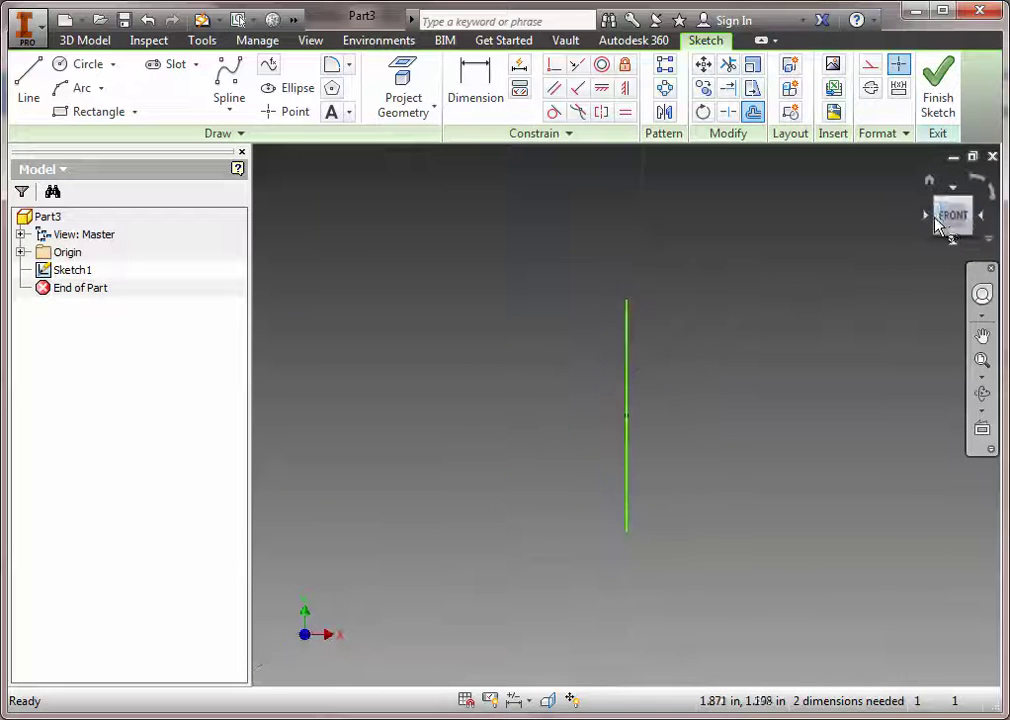
pyautogui.click(929, 220)
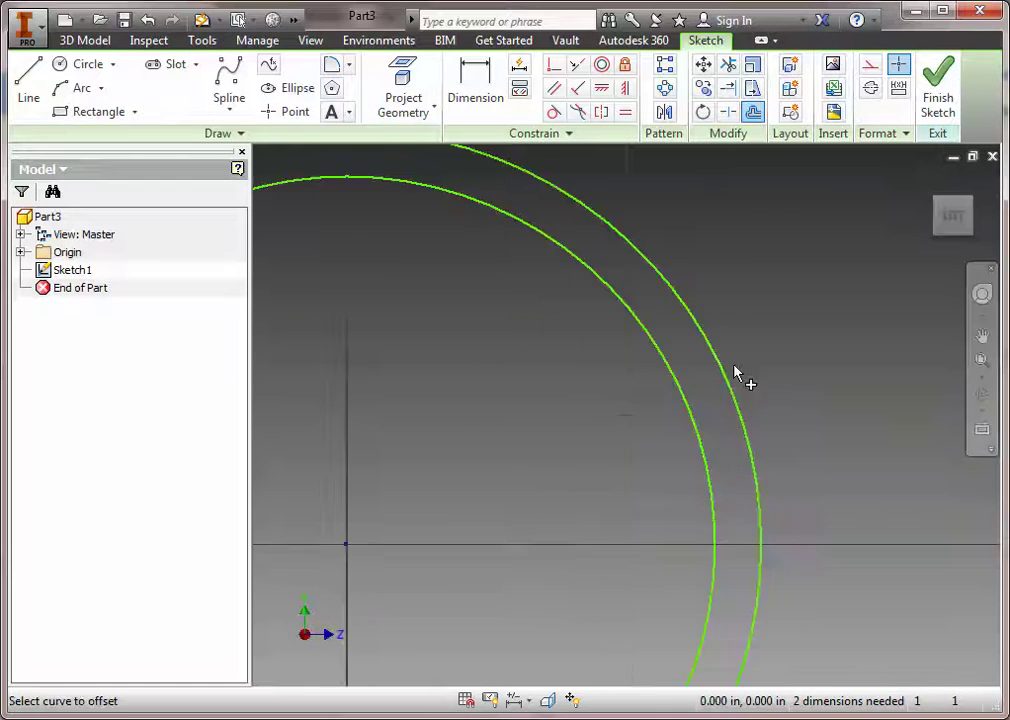
pyautogui.moveTo(577, 375); pyautogui.dragTo(702, 359, button='middle')
pyautogui.scroll(-3, 744, 451)
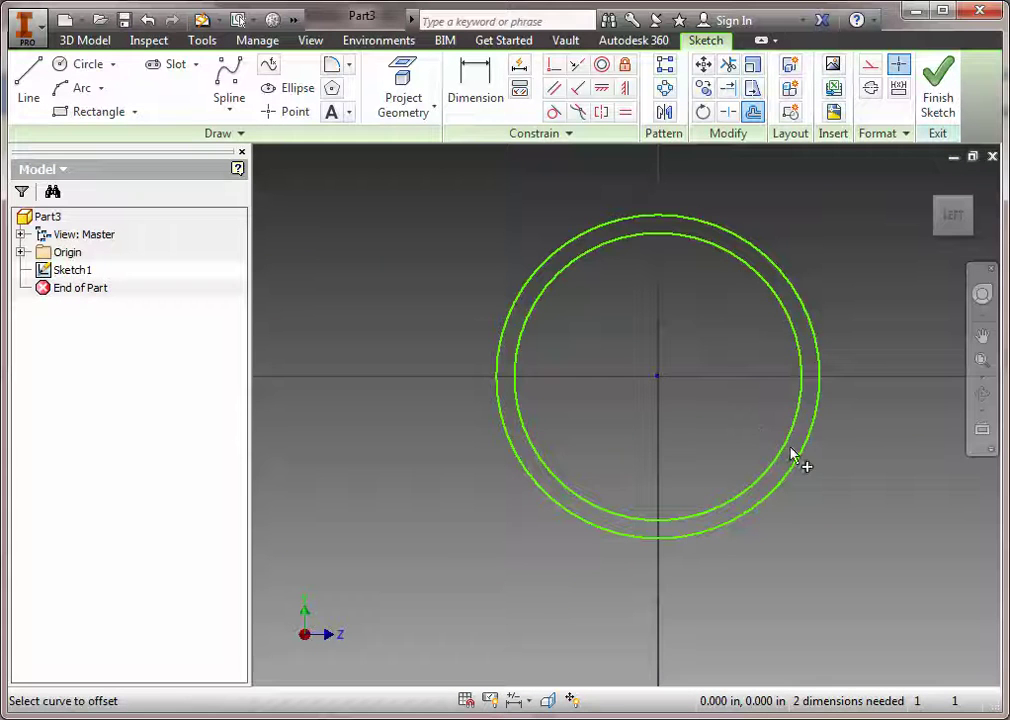
pyautogui.moveTo(651, 293); pyautogui.dragTo(662, 333, button='middle')
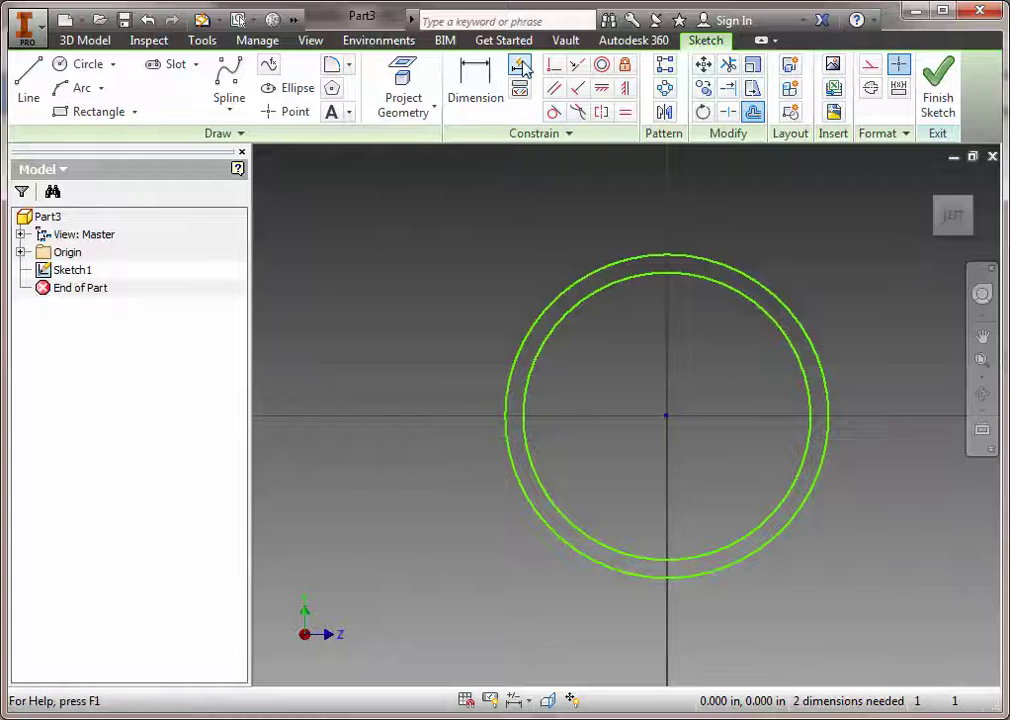
pyautogui.click(476, 90)
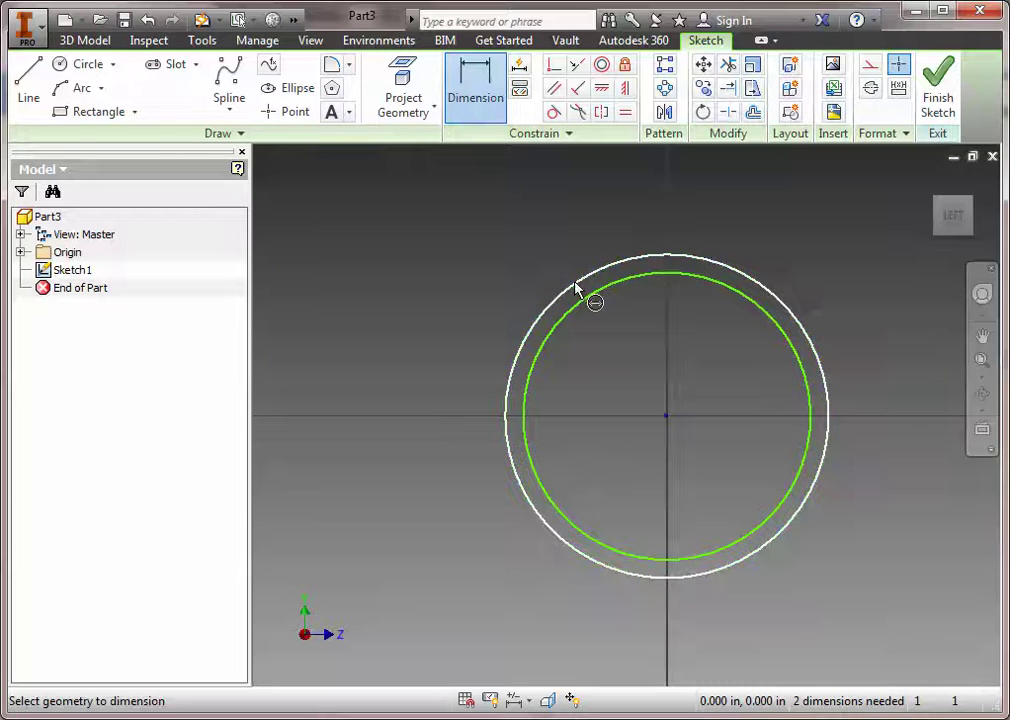
pyautogui.click(579, 286)
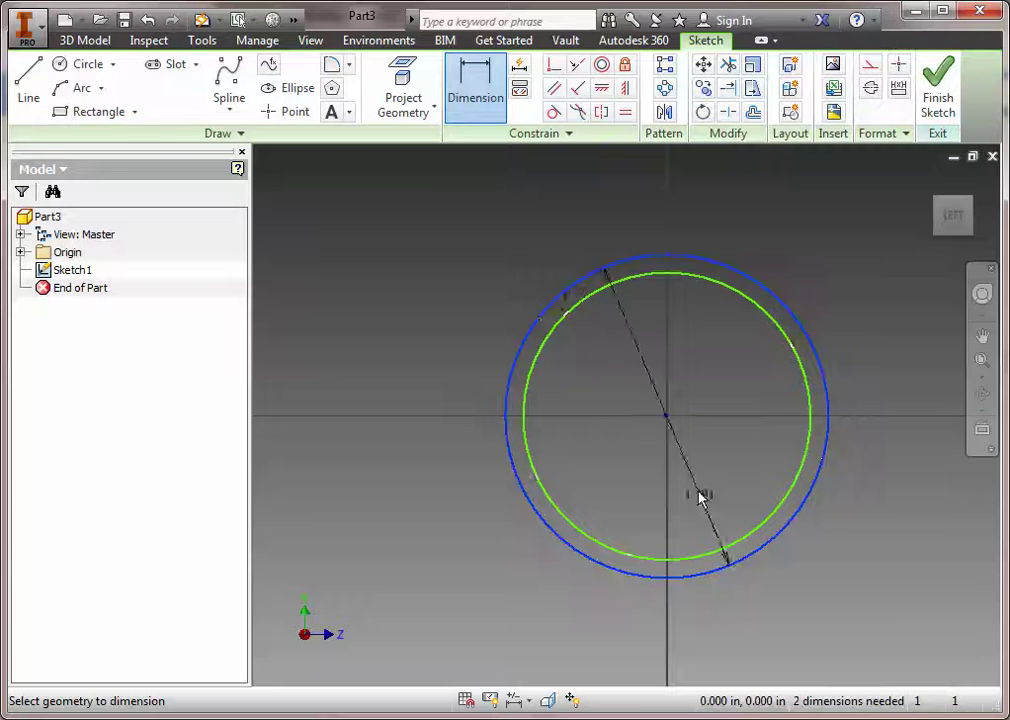
pyautogui.click(620, 380)
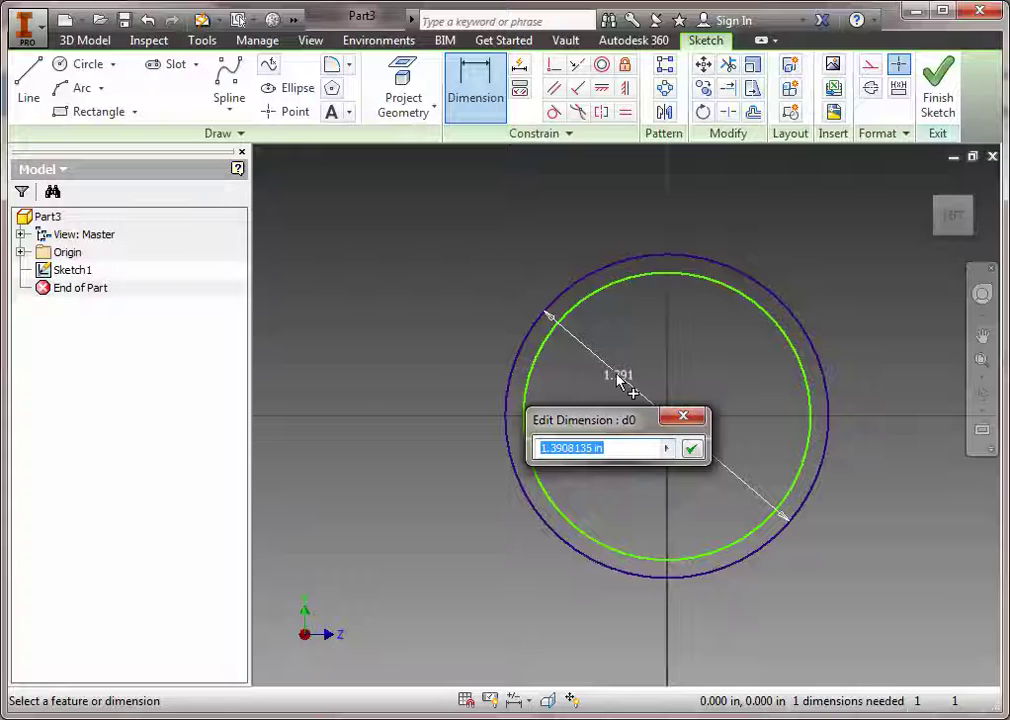
pyautogui.write('1.65')
pyautogui.press('Return')
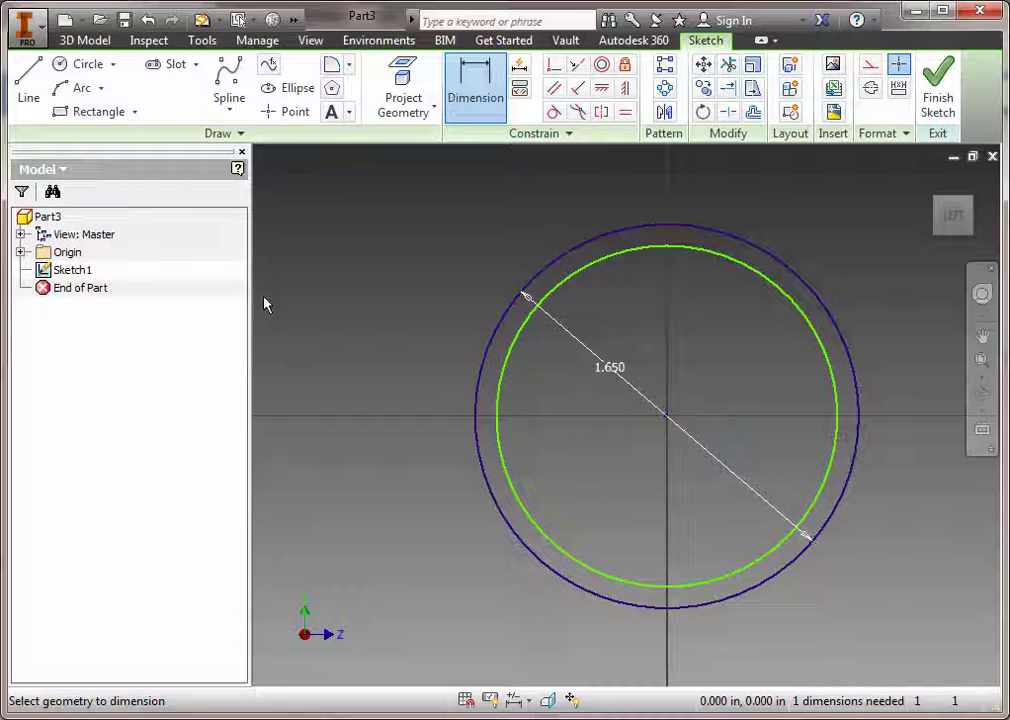
# Dimension the gap between the two circles to 0.1 in and finish the sketch.
pyautogui.click(617, 258)
pyautogui.click(604, 242)
pyautogui.click(538, 235)
pyautogui.write('.1')
pyautogui.press('Return')
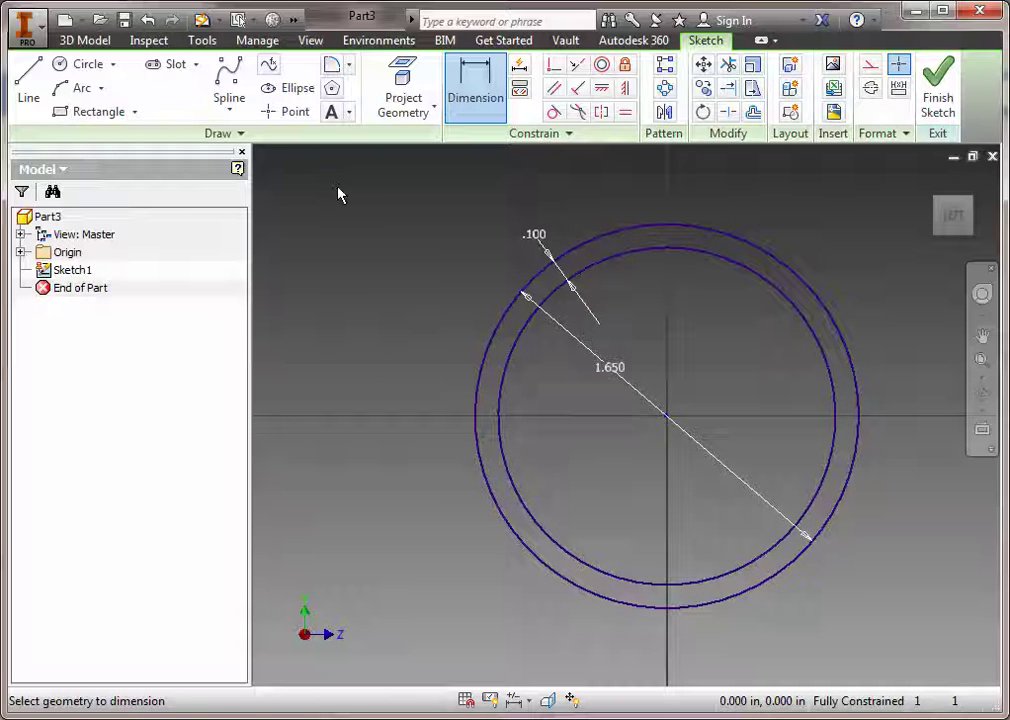
pyautogui.click(933, 88)
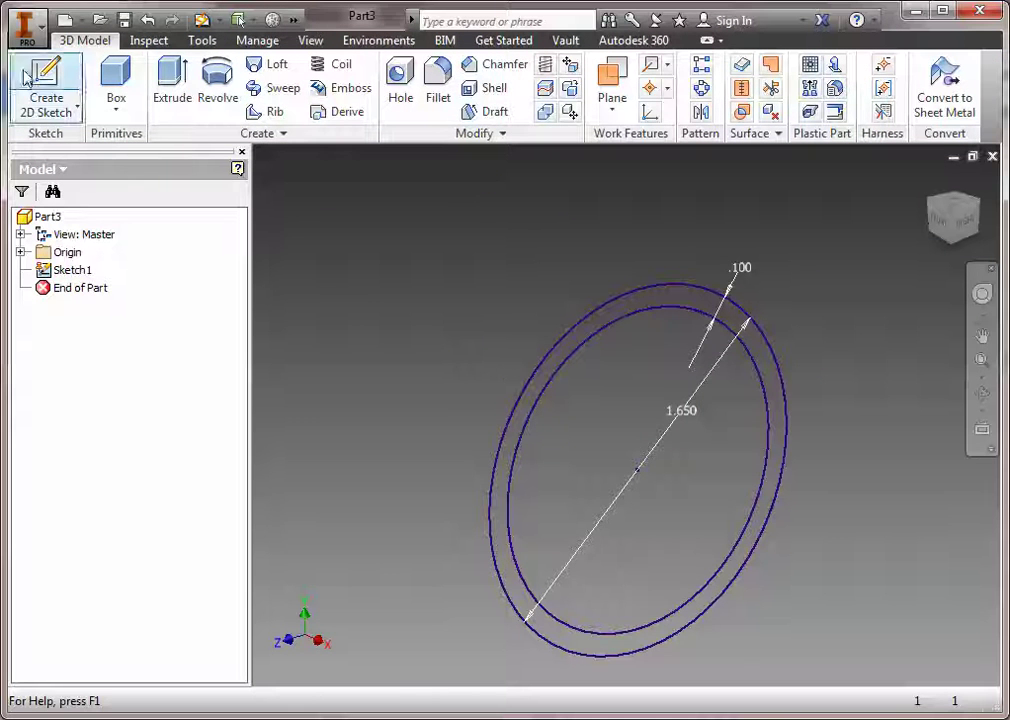
# Extrude the ring between the two circles symmetrically to a total distance of 1 in.
pyautogui.click(168, 85)
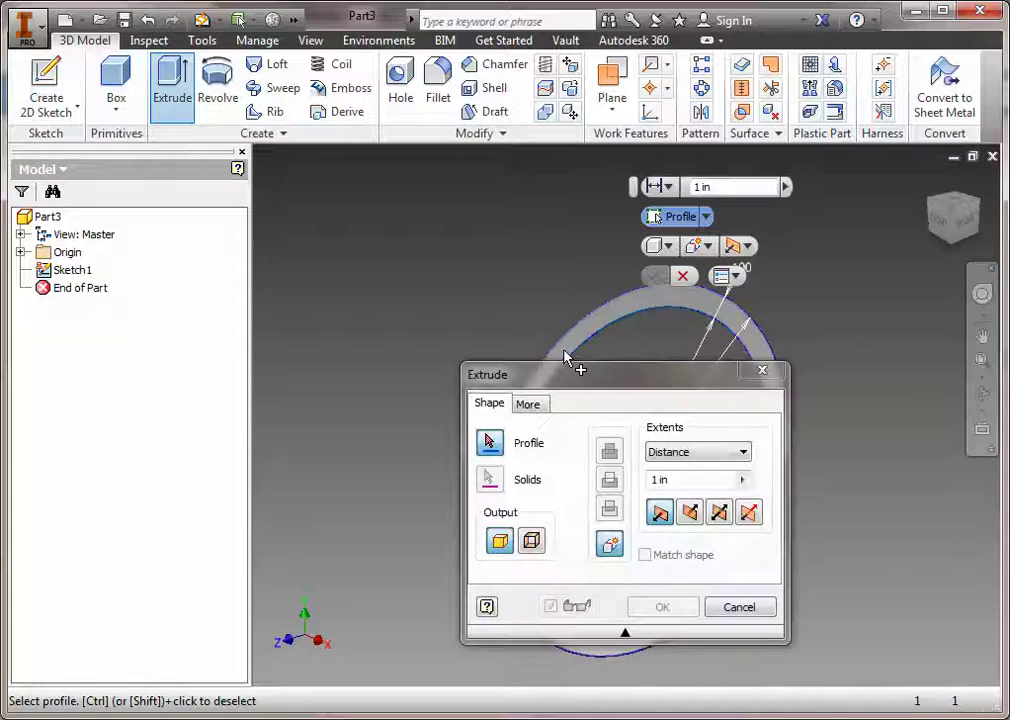
pyautogui.click(579, 367)
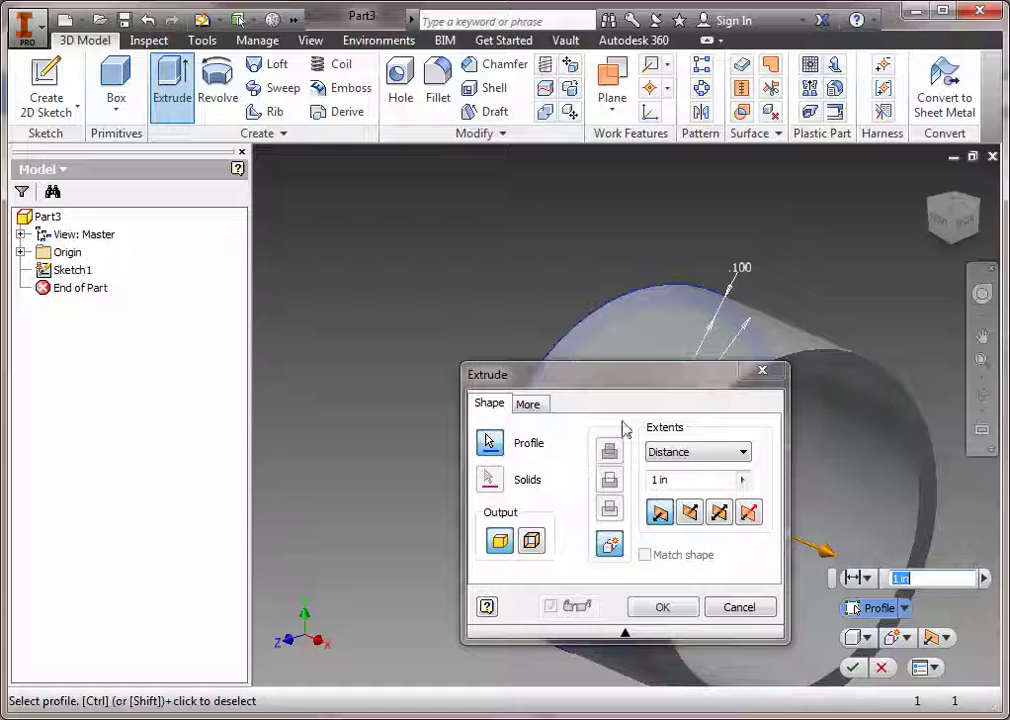
pyautogui.click(658, 481)
pyautogui.press('BackSpace')
pyautogui.press('BackSpace')
pyautogui.write('.75')
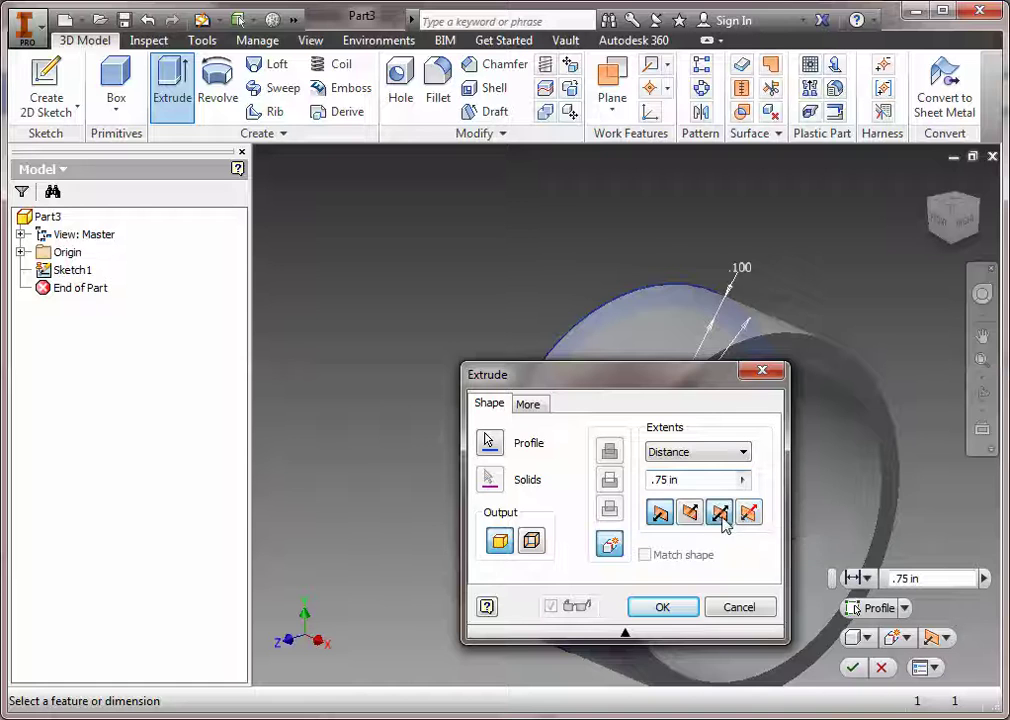
pyautogui.click(721, 515)
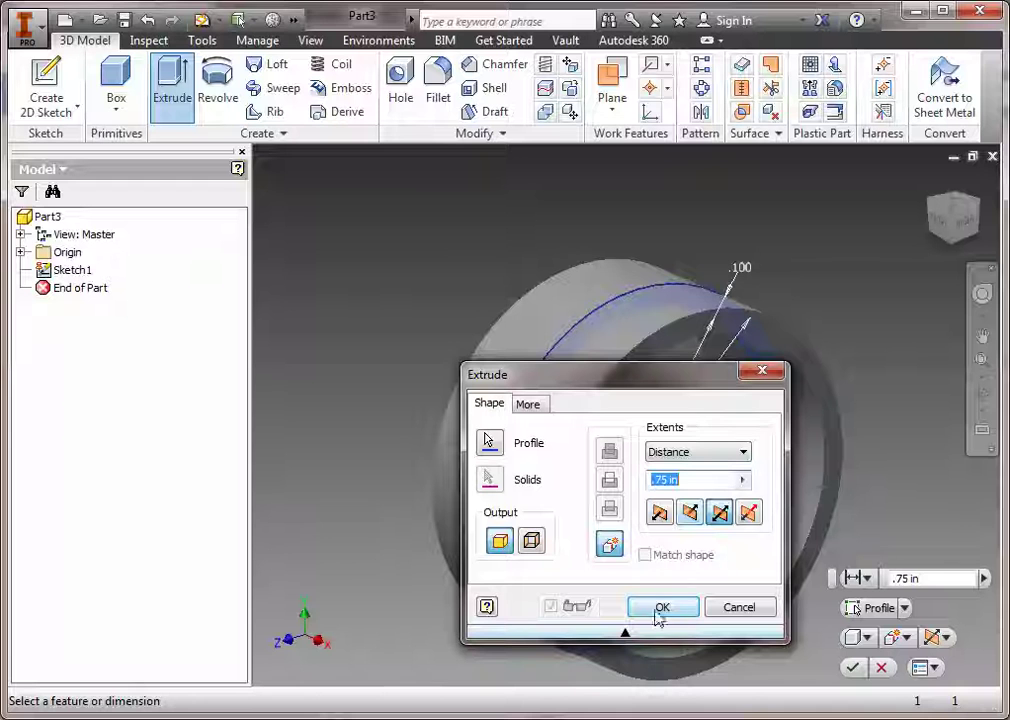
pyautogui.write('1')
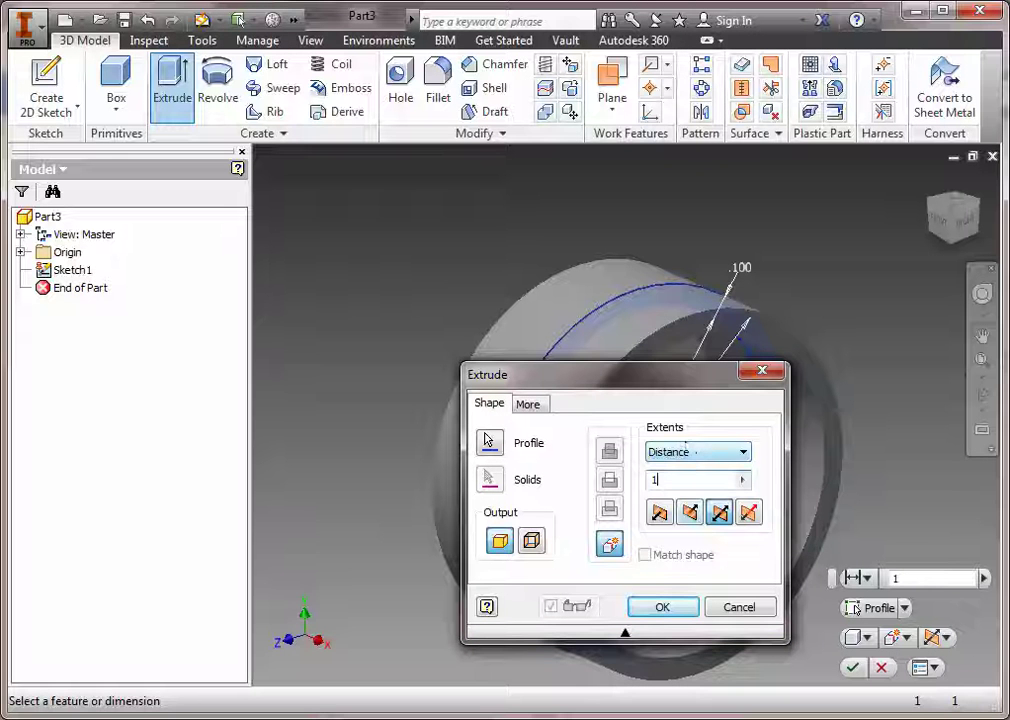
pyautogui.click(668, 610)
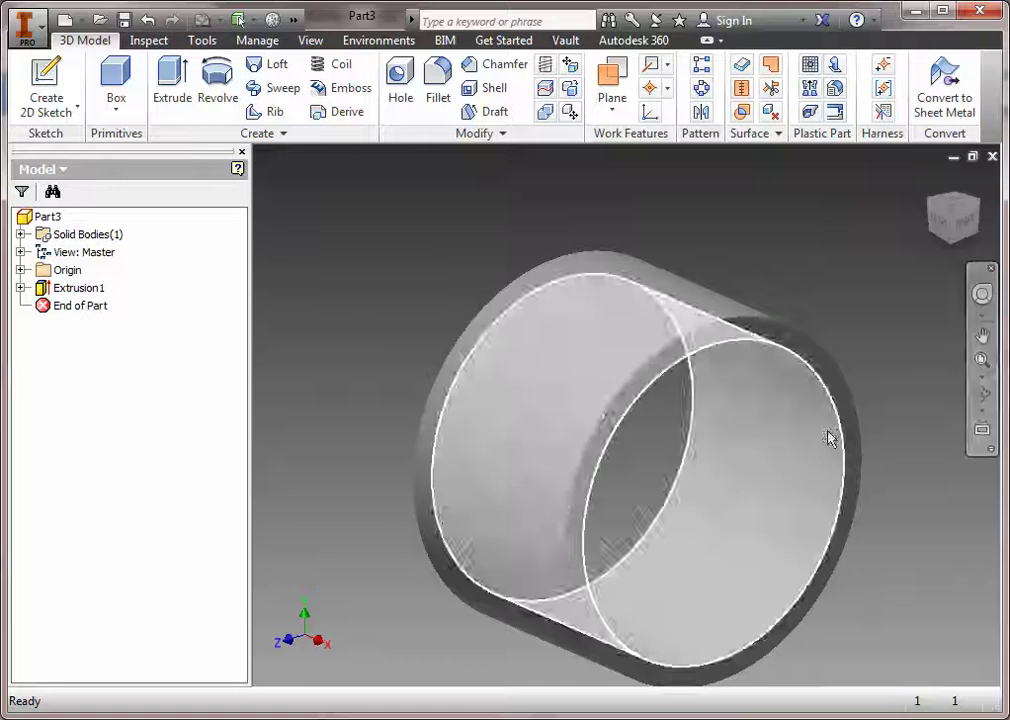
# Share the extrusion's Sketch1 and reopen it for editing.
pyautogui.click(20, 288)
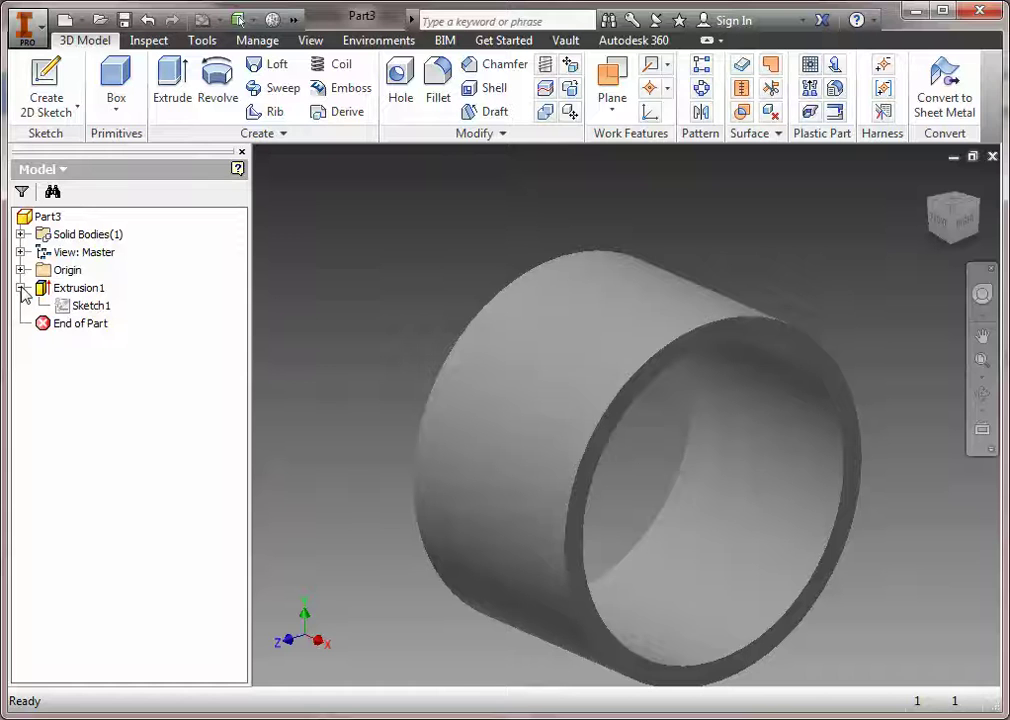
pyautogui.rightClick(66, 310)
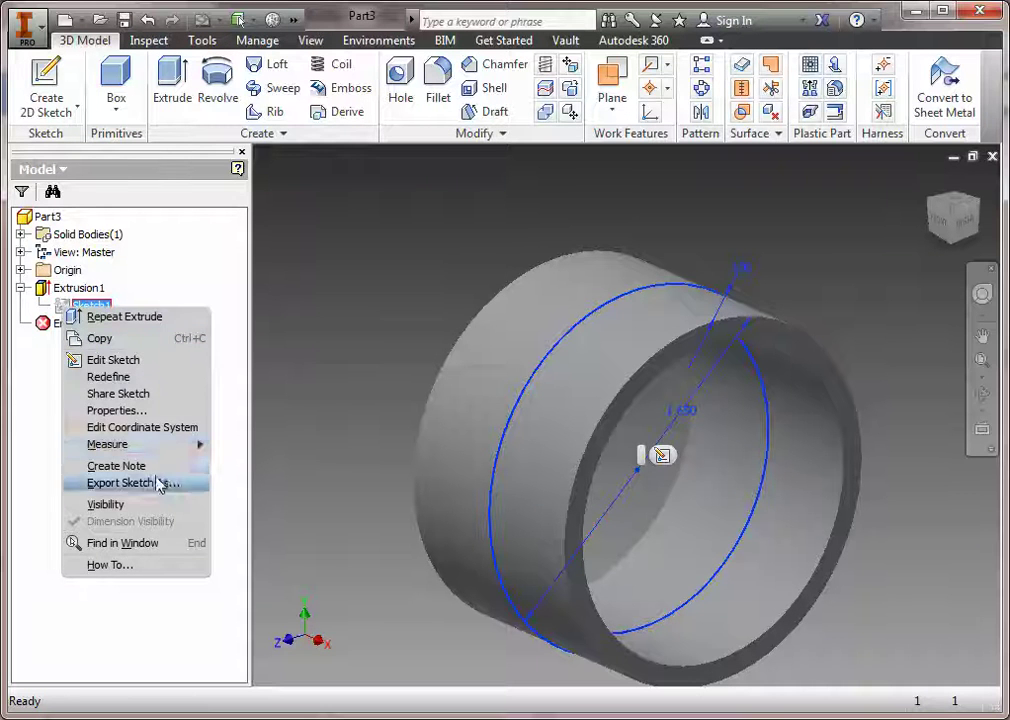
pyautogui.click(135, 394)
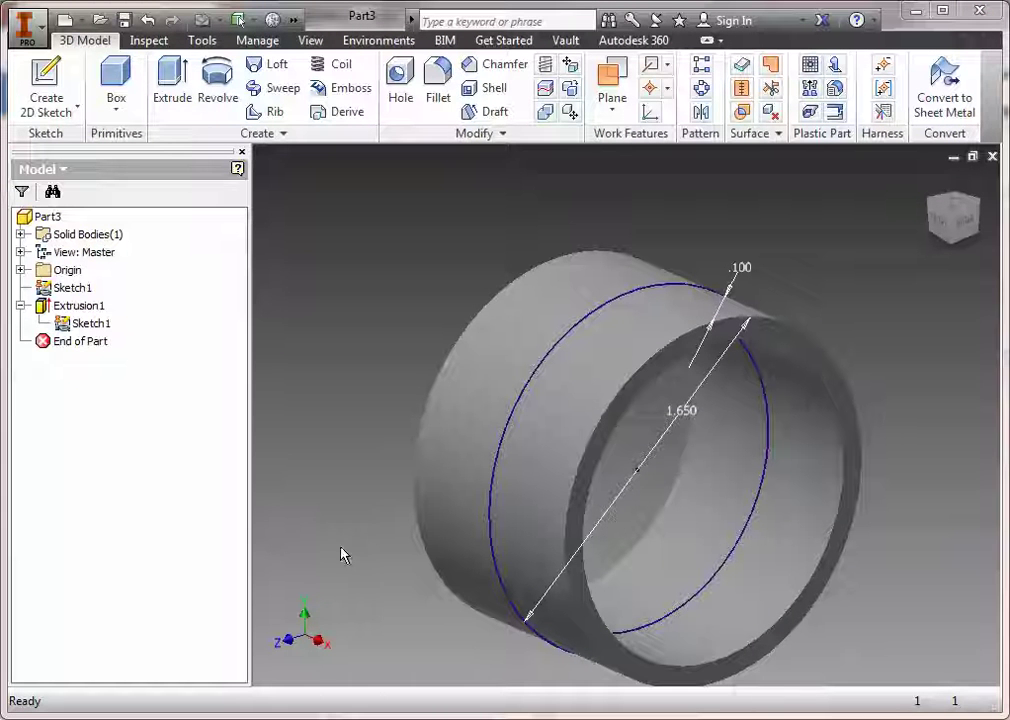
pyautogui.doubleClick(82, 324)
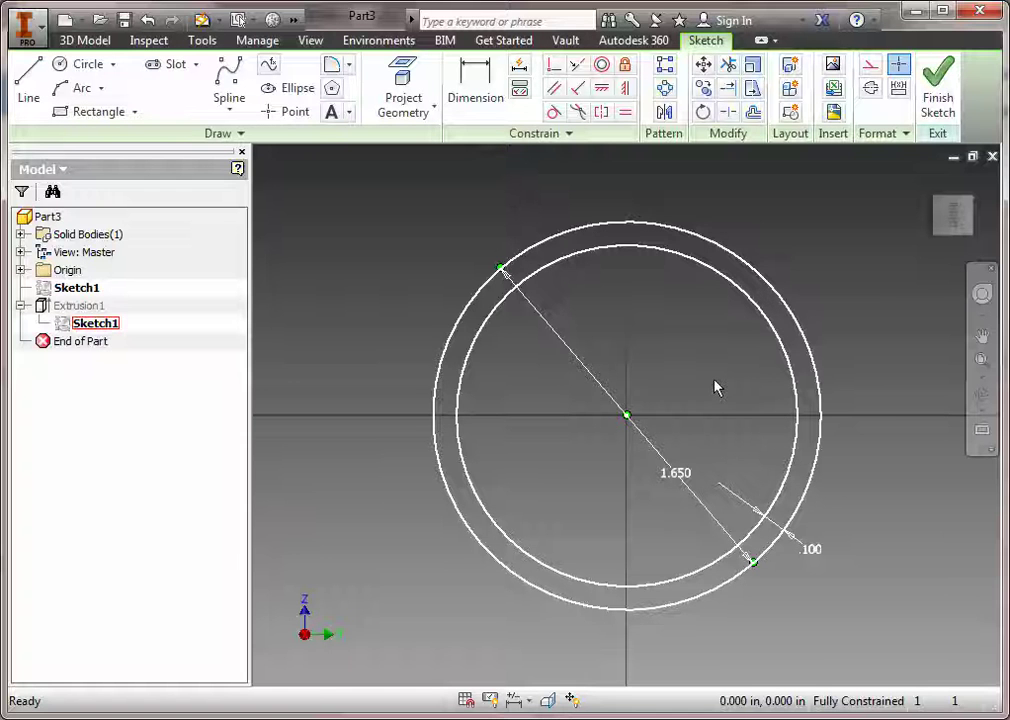
pyautogui.click(716, 388)
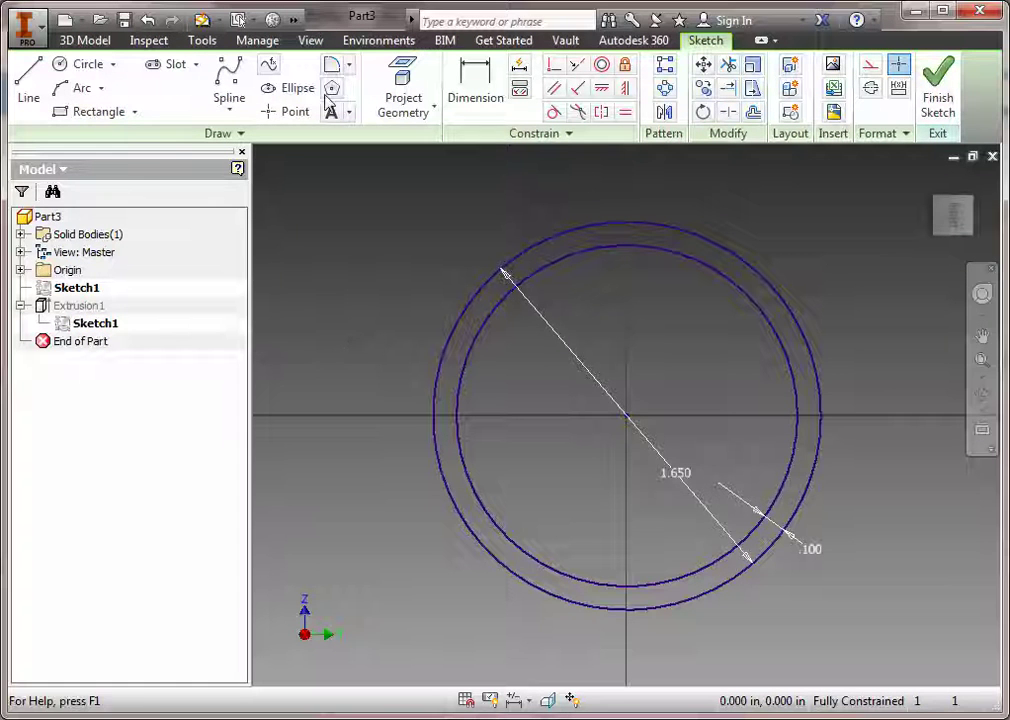
pyautogui.click(24, 76)
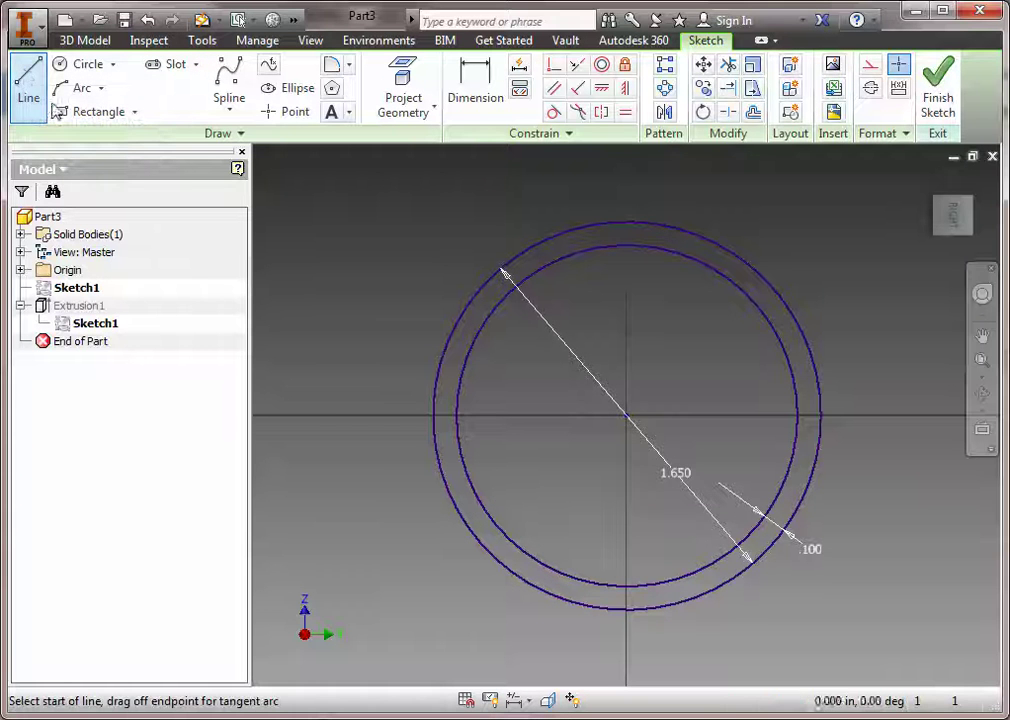
pyautogui.click(626, 414)
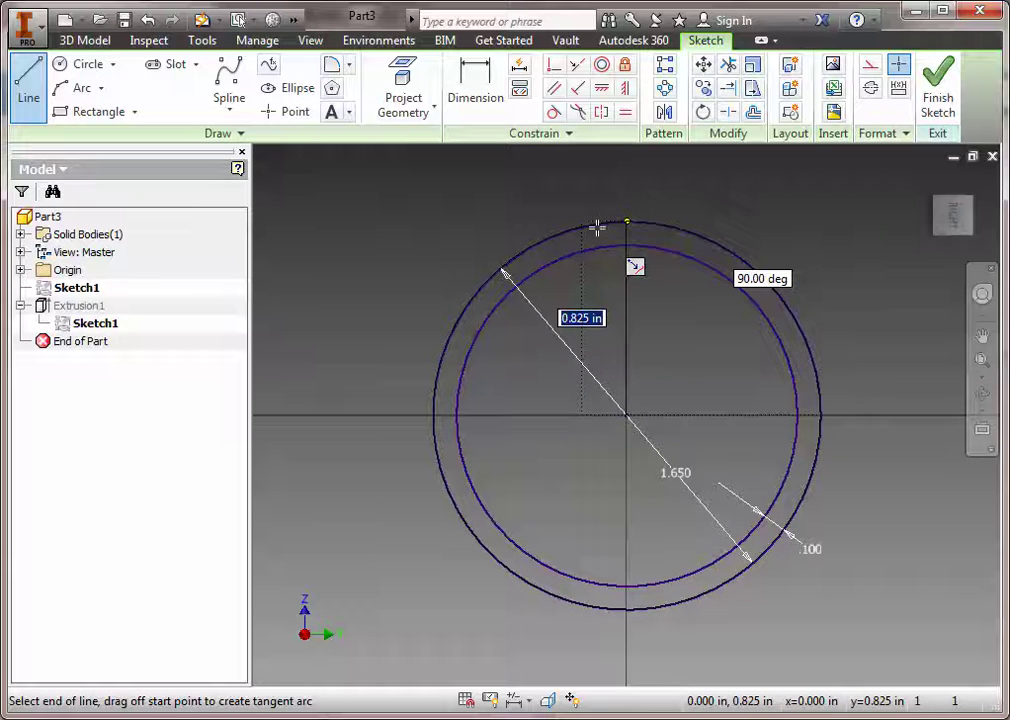
pyautogui.press('Escape')
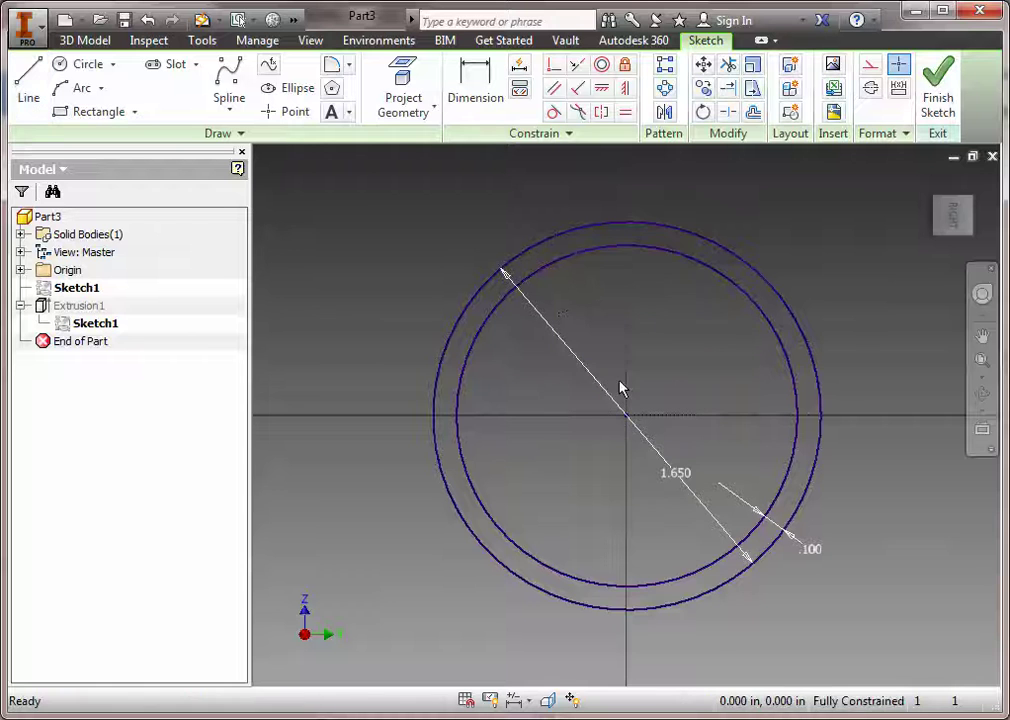
# Turn off horizontal and vertical constraint inference in the sketch's constraint options.
pyautogui.rightClick(637, 379)
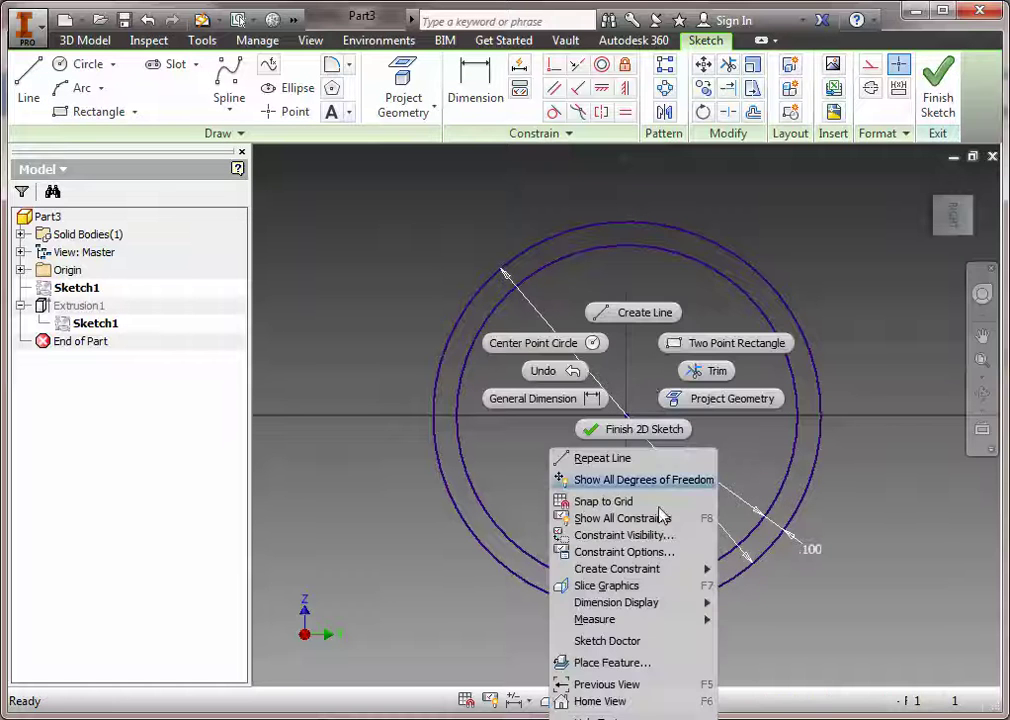
pyautogui.click(655, 552)
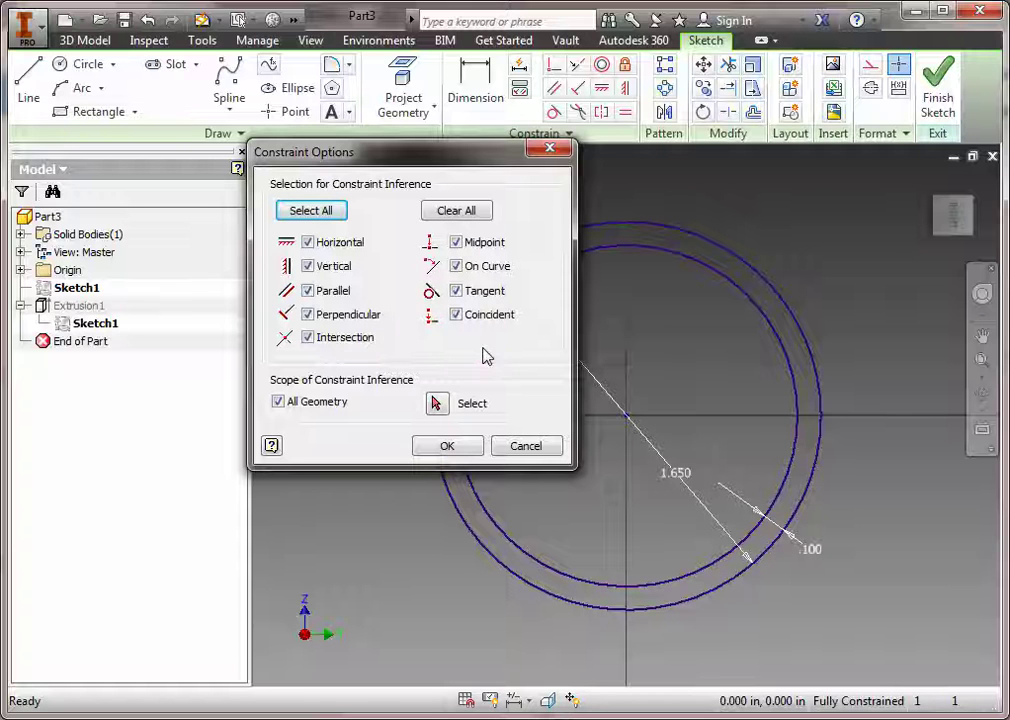
pyautogui.click(307, 242)
pyautogui.click(308, 267)
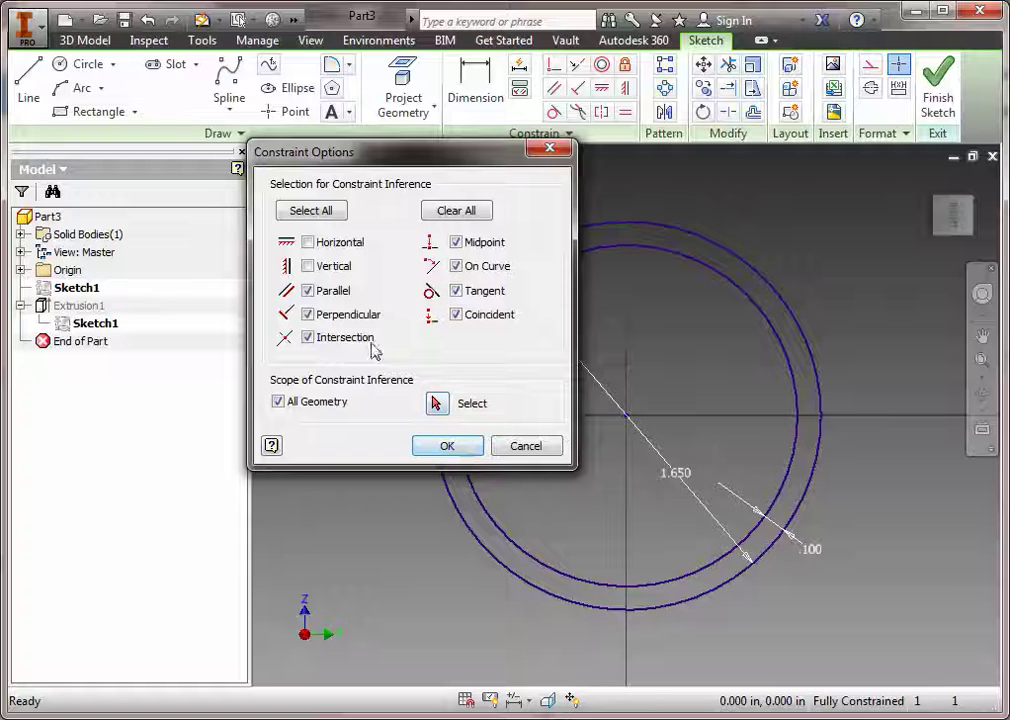
pyautogui.click(446, 447)
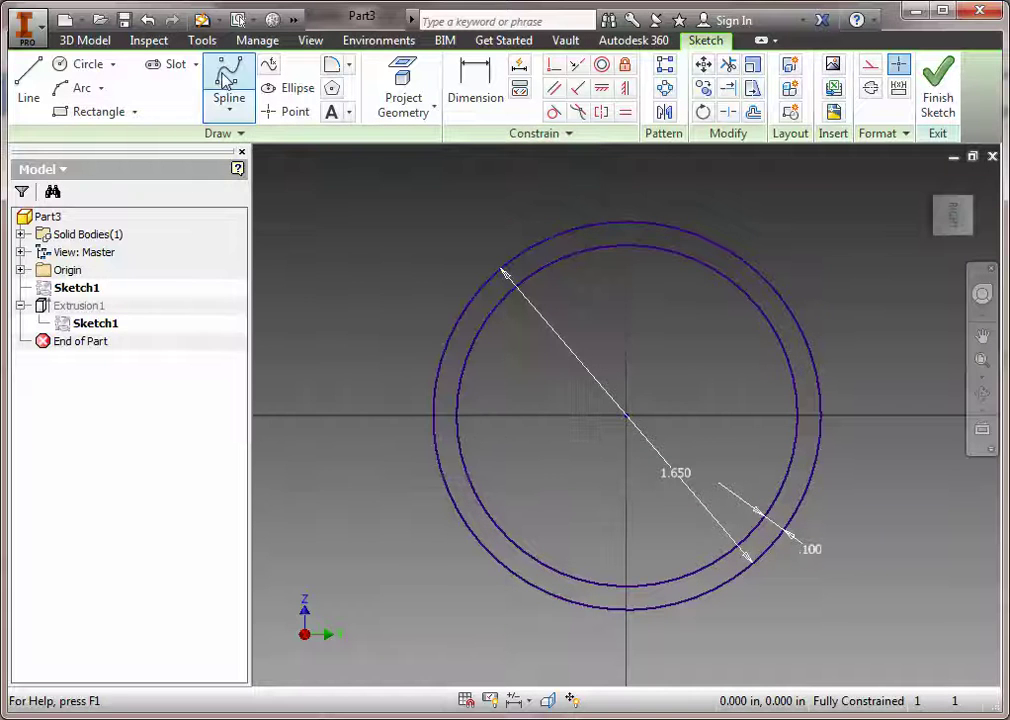
# Sketch two lines from the circles' center to the outer circle, forming a narrow V around the vertical axis.
pyautogui.press('l')
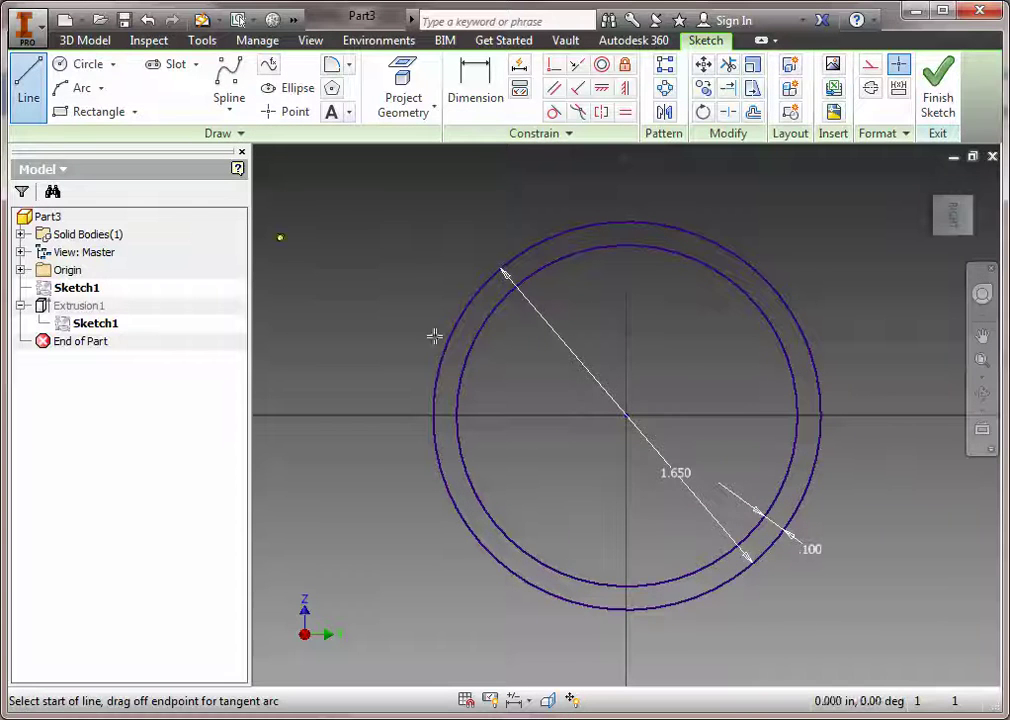
pyautogui.click(626, 415)
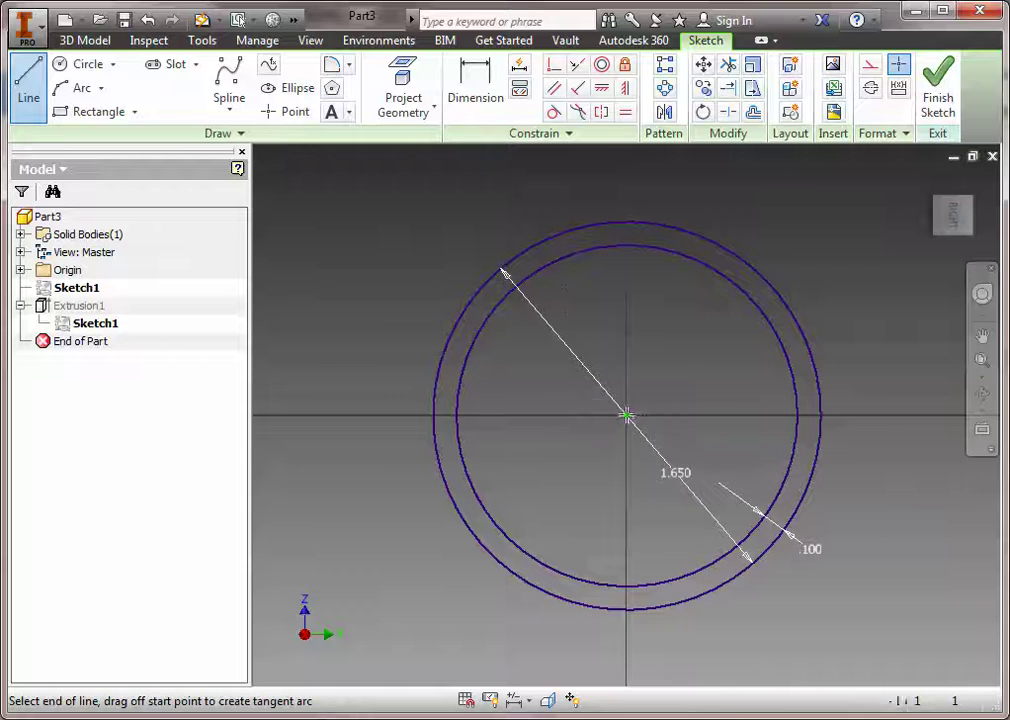
pyautogui.click(576, 229)
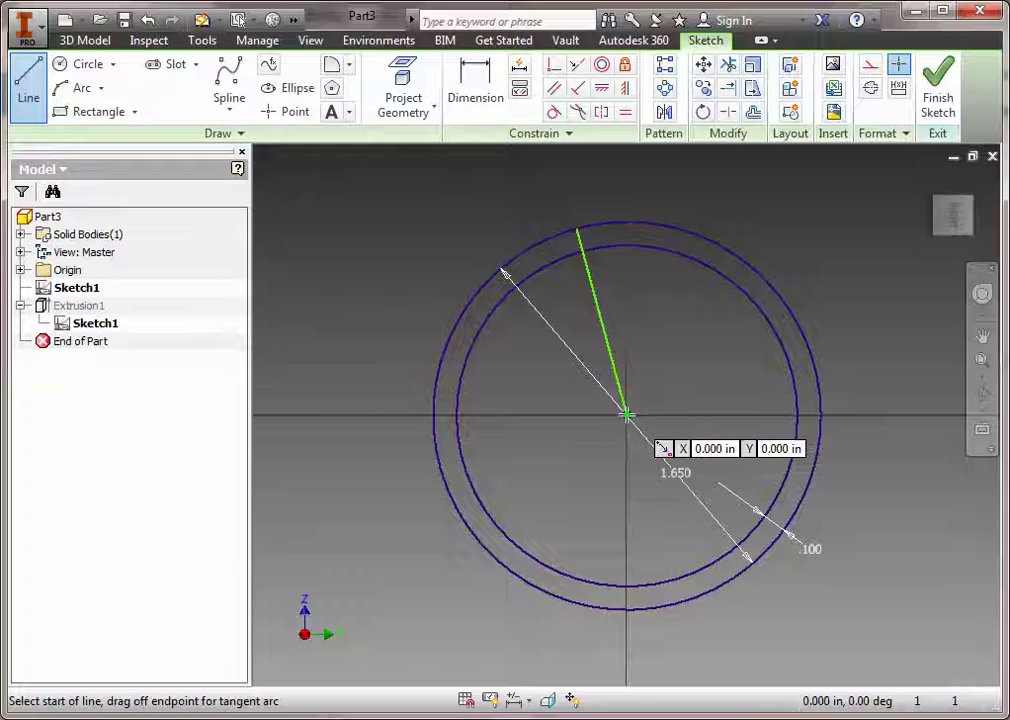
pyautogui.click(627, 413)
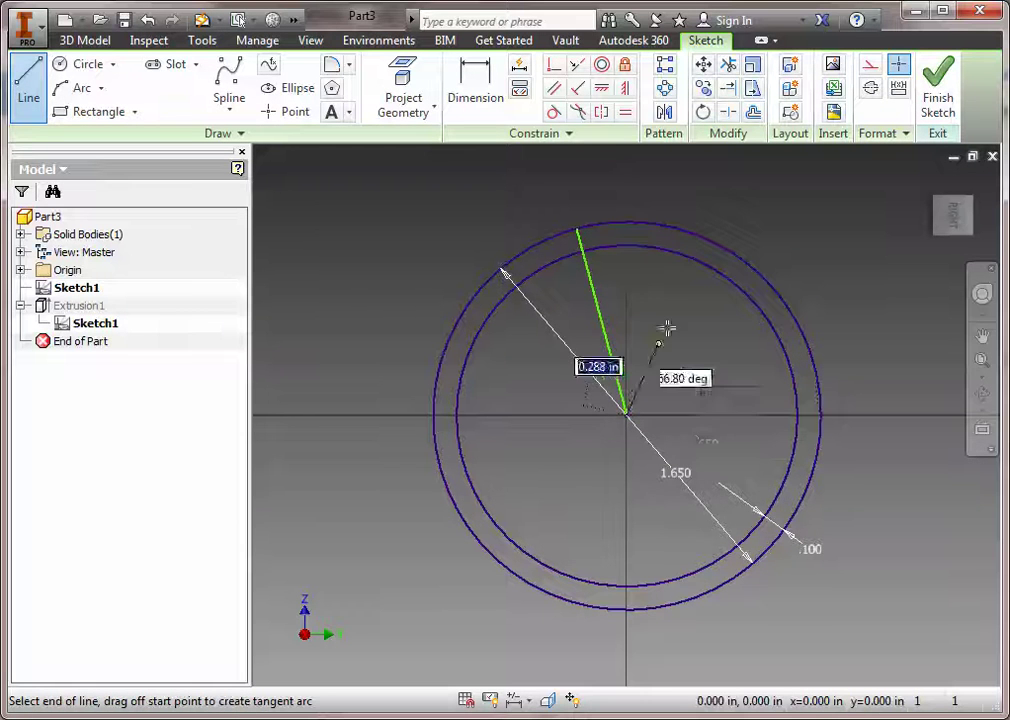
pyautogui.doubleClick(679, 231)
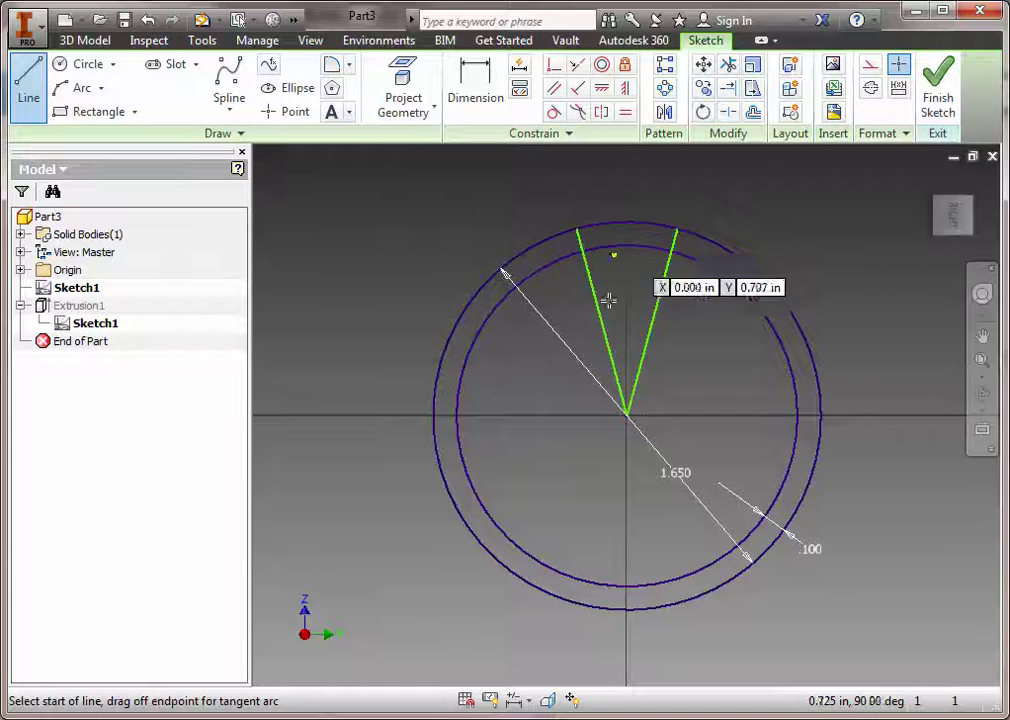
# Try a 4° angle dimension between the two radial lines, and undo it.
pyautogui.click(478, 92)
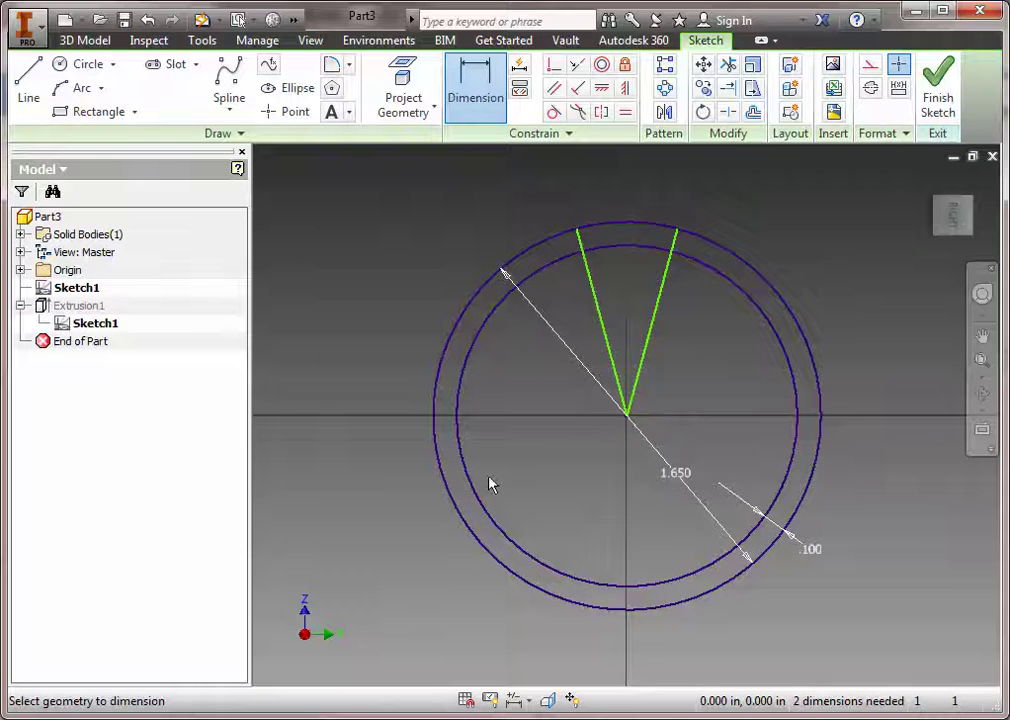
pyautogui.click(664, 303)
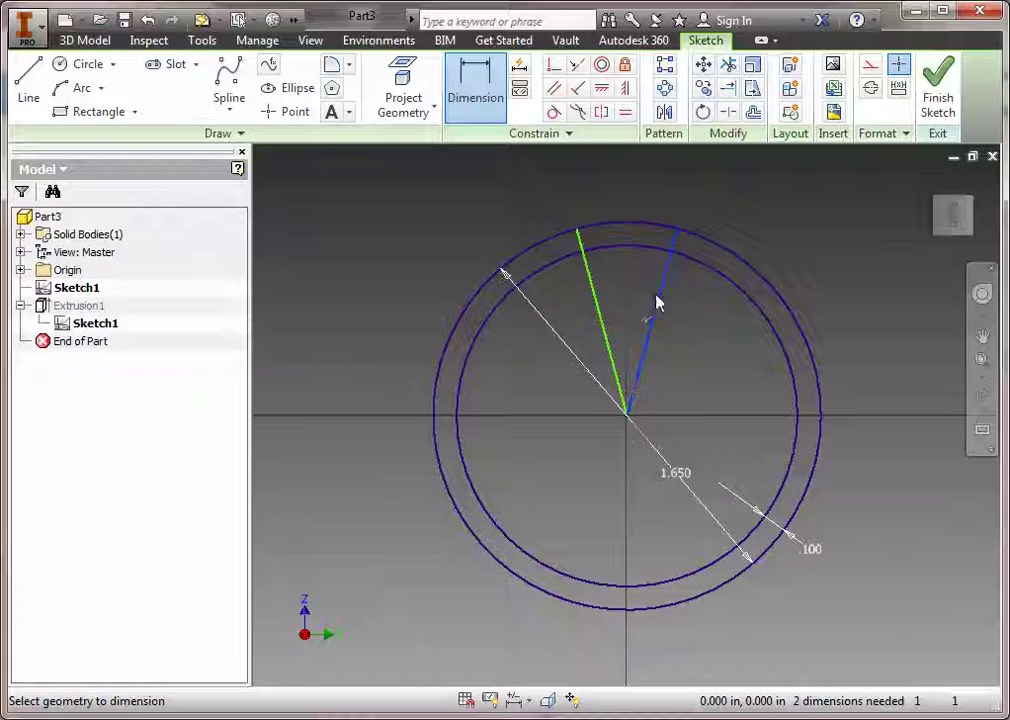
pyautogui.click(600, 312)
pyautogui.click(628, 184)
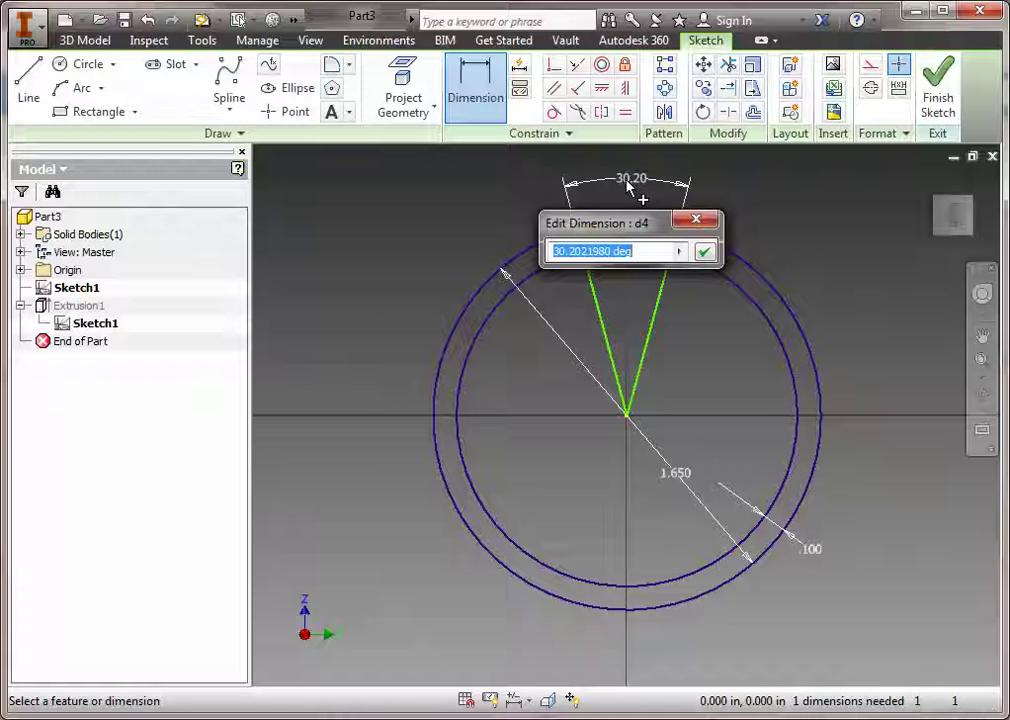
pyautogui.write('4')
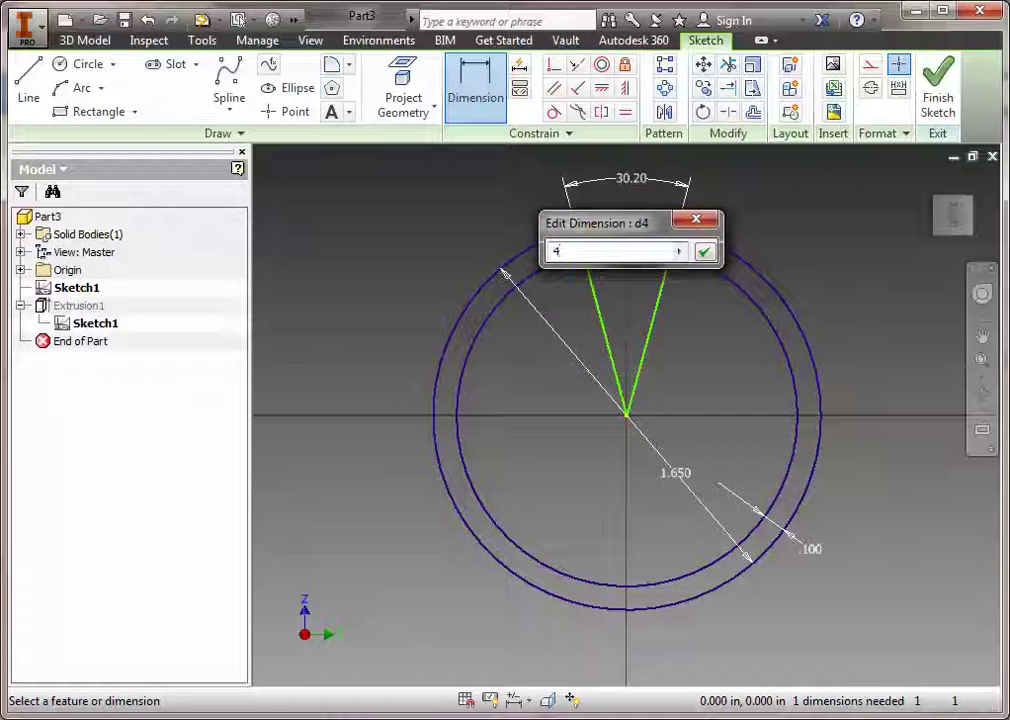
pyautogui.click(703, 254)
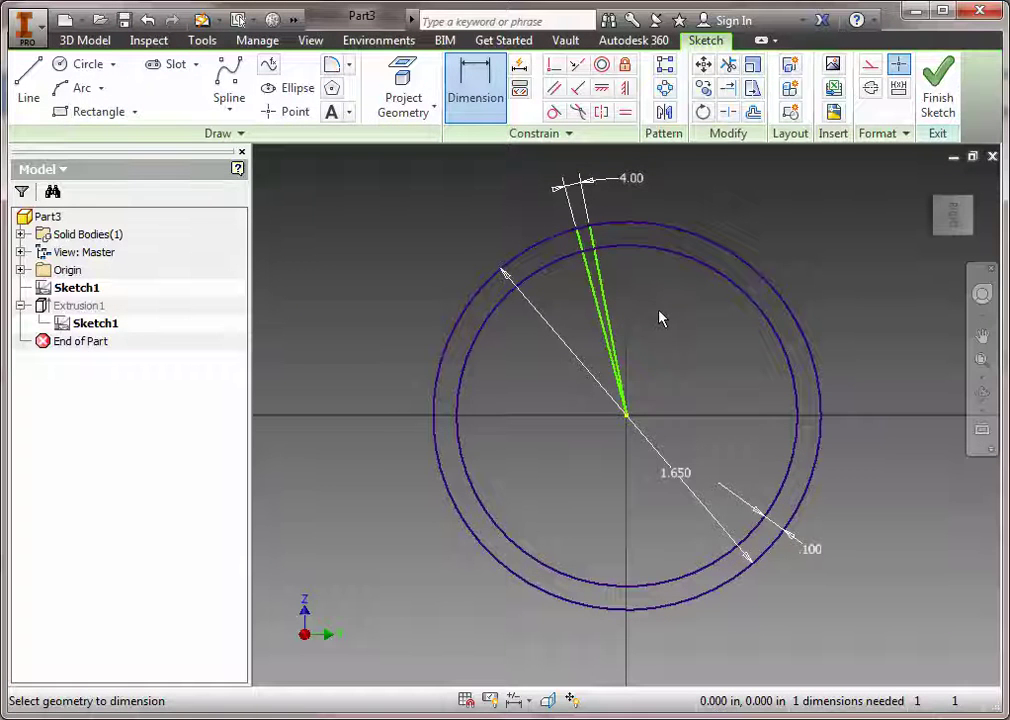
pyautogui.hotkey('ctrl', 'z')
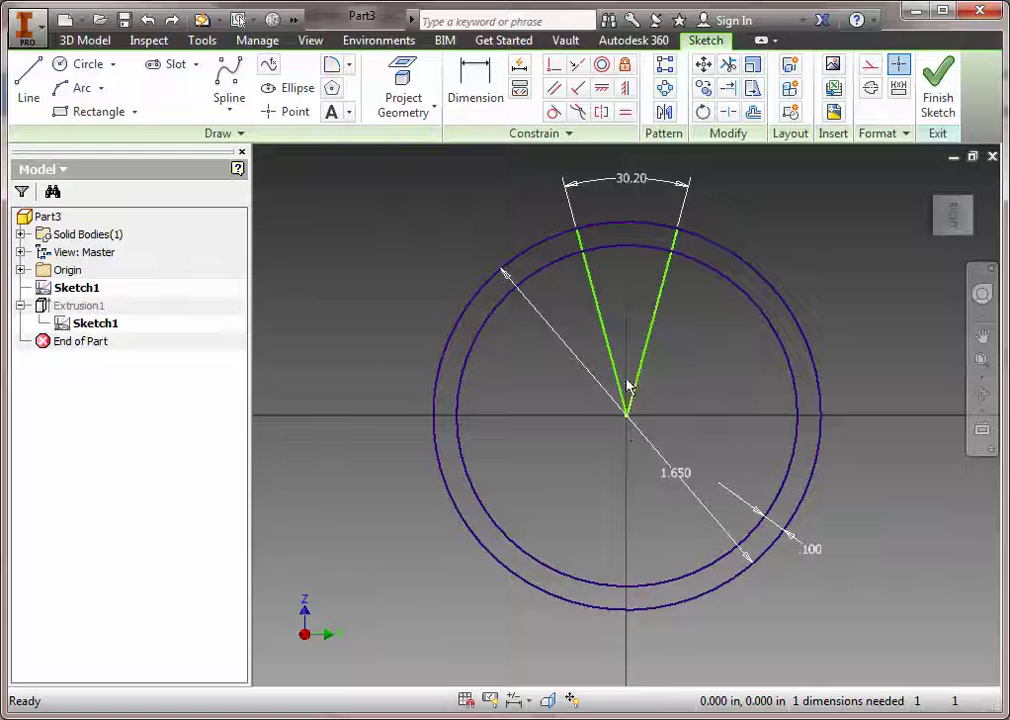
pyautogui.click(478, 88)
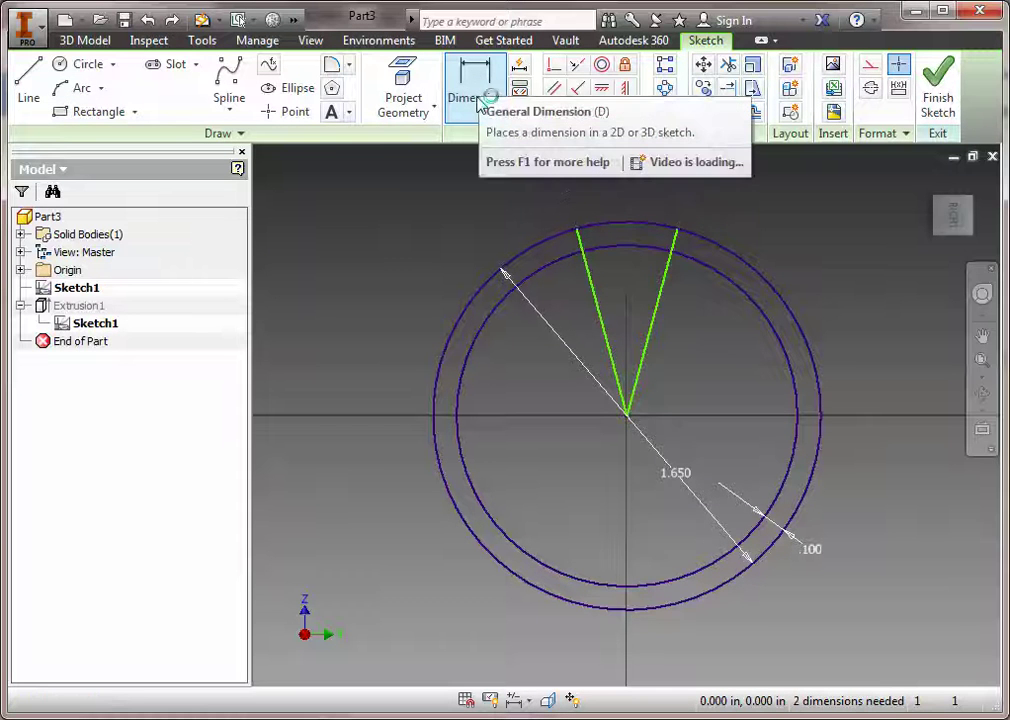
pyautogui.click(597, 294)
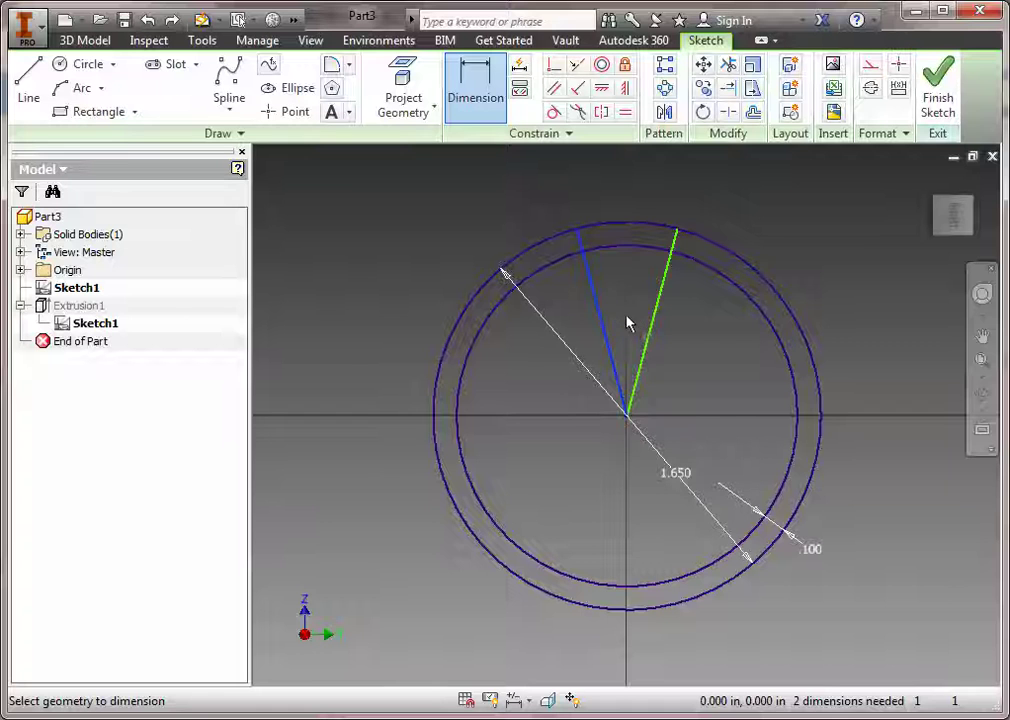
pyautogui.click(628, 330)
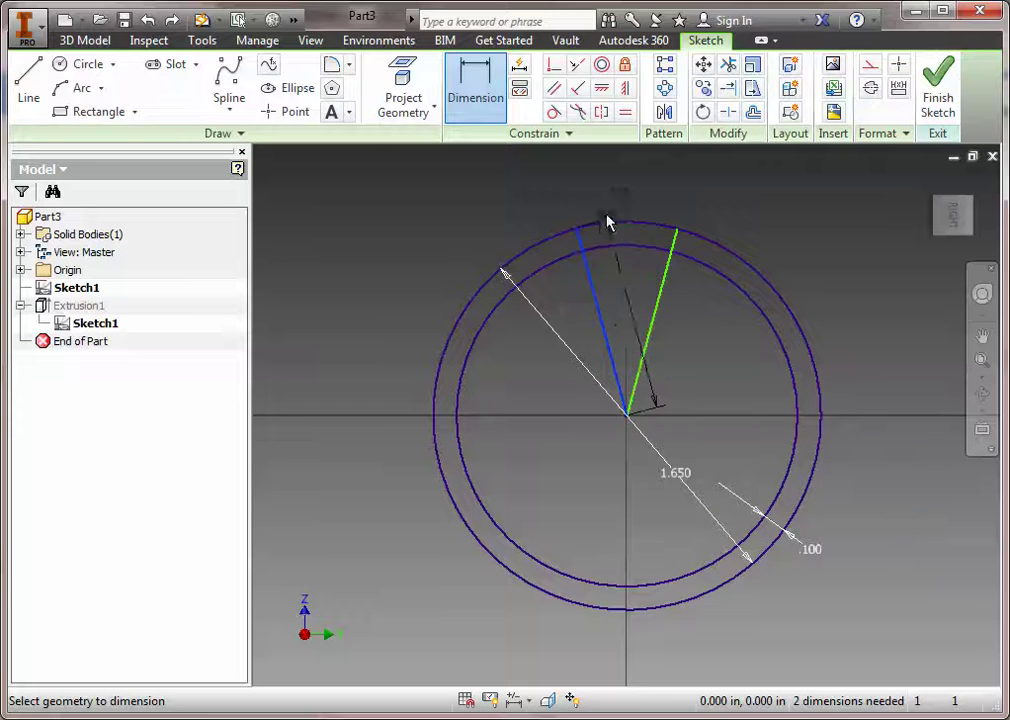
pyautogui.press('Escape')
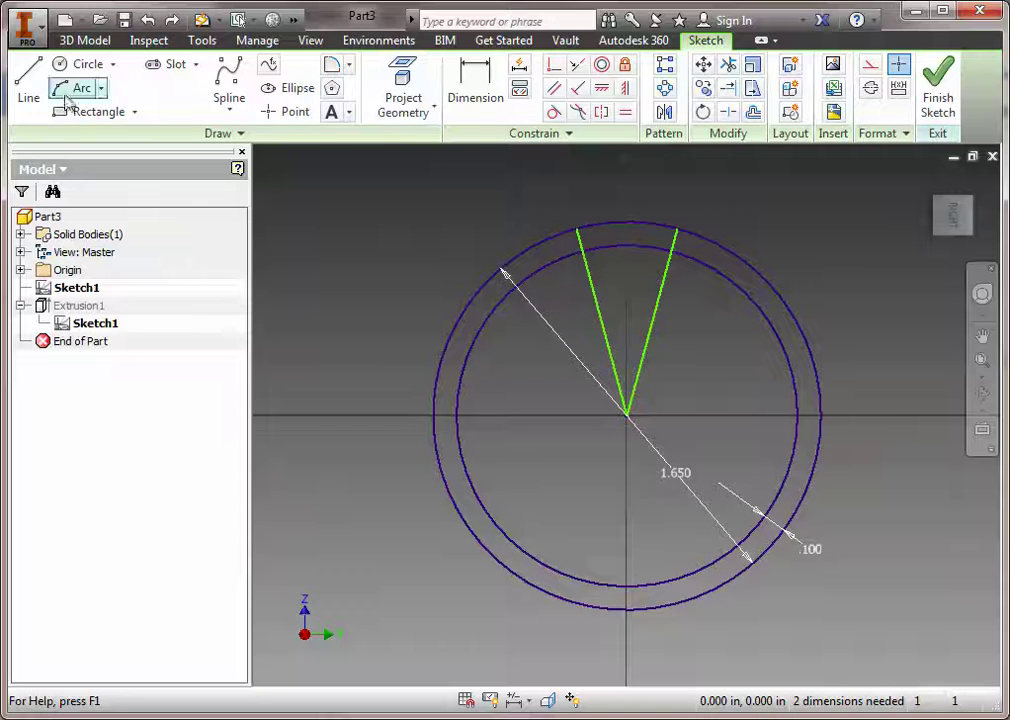
# Draw a vertical line about 0.988 in long from the circles' center past the outer circle and make it construction geometry.
pyautogui.click(28, 80)
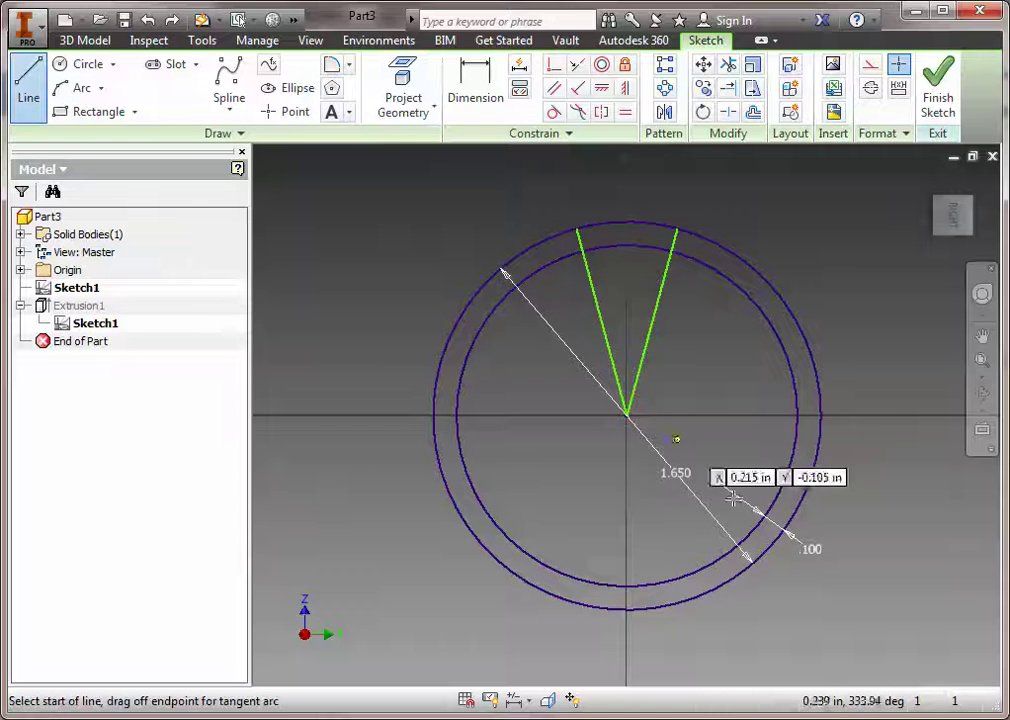
pyautogui.click(626, 413)
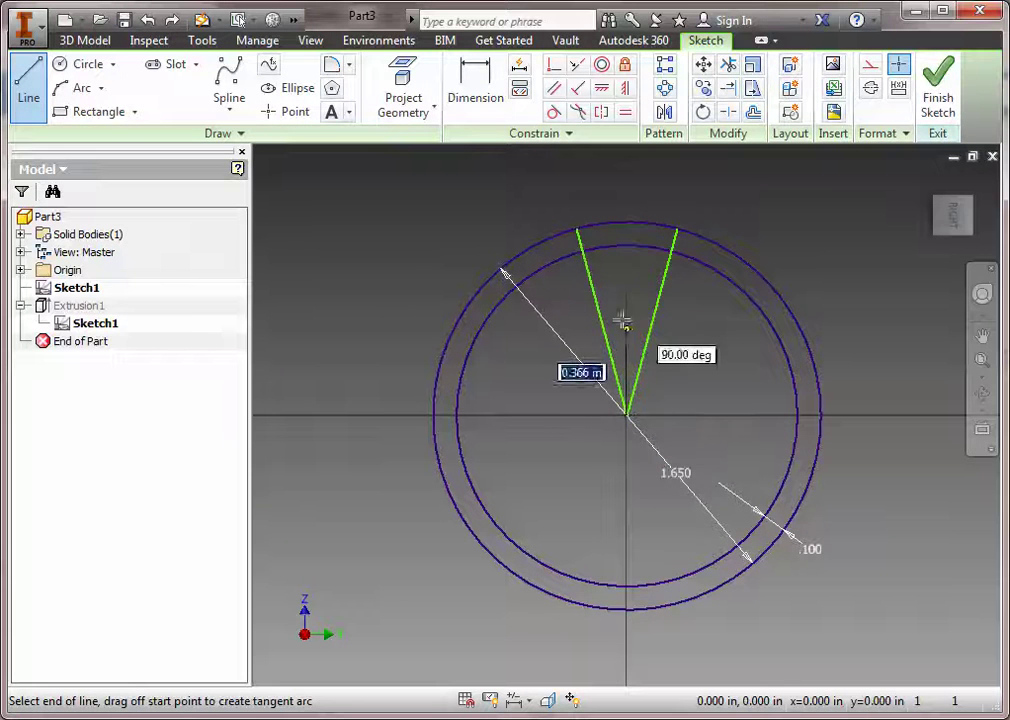
pyautogui.click(627, 182)
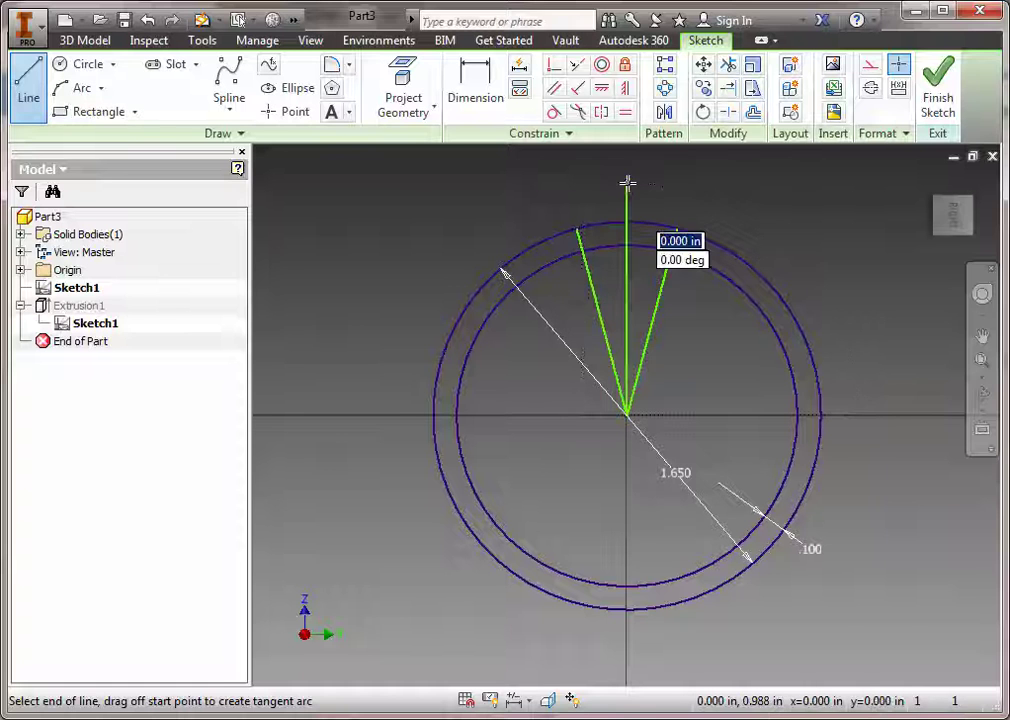
pyautogui.press('Escape')
pyautogui.rightClick(627, 196)
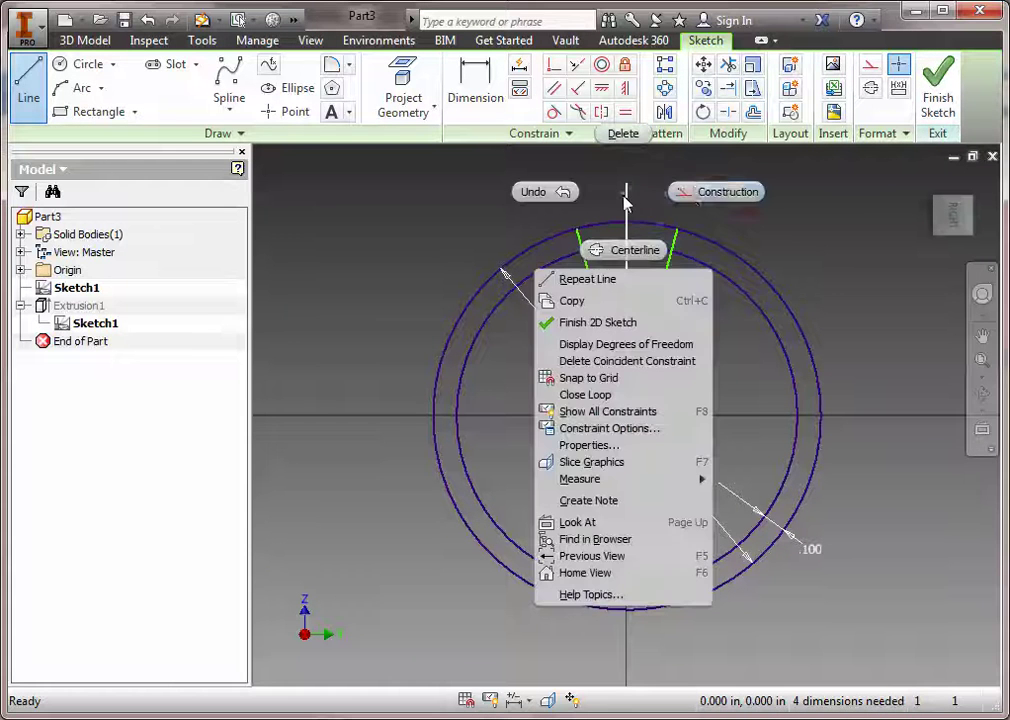
pyautogui.click(712, 192)
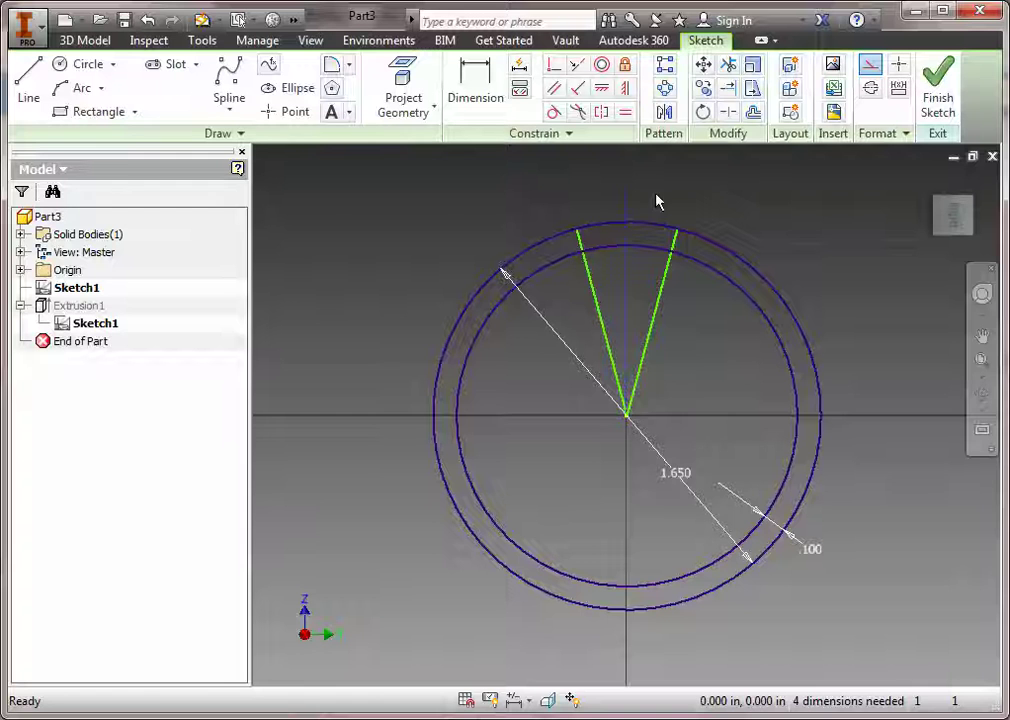
# Try a 4° angle dimension between the left radial line and the construction line, and remove it.
pyautogui.click(489, 77)
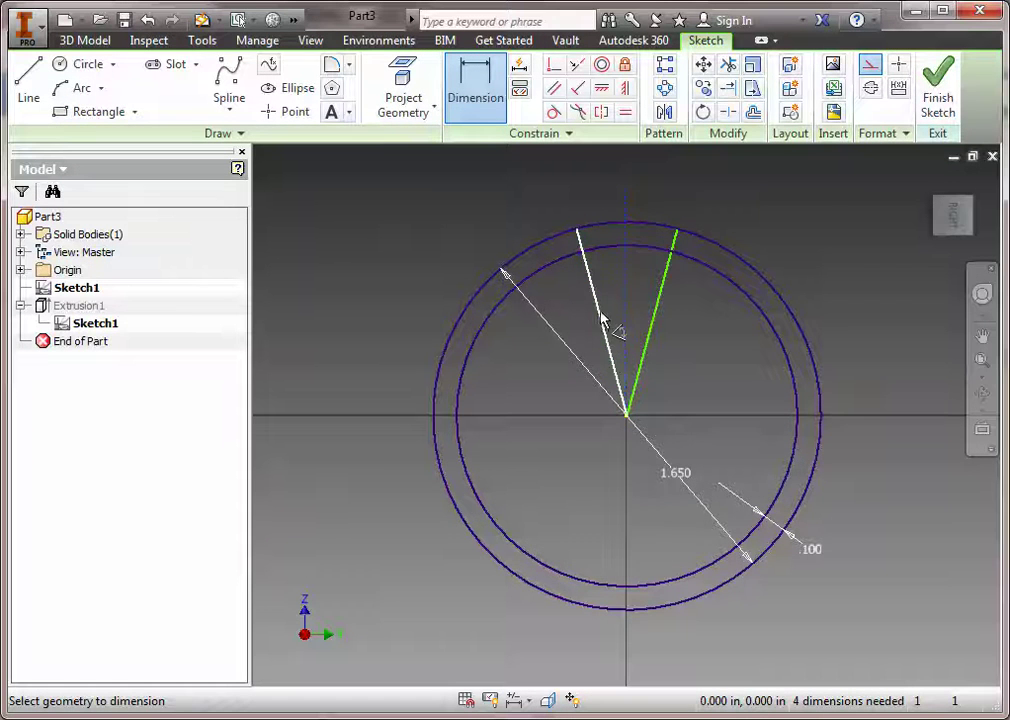
pyautogui.click(606, 326)
pyautogui.click(626, 232)
pyautogui.click(596, 198)
pyautogui.write('4')
pyautogui.press('Return')
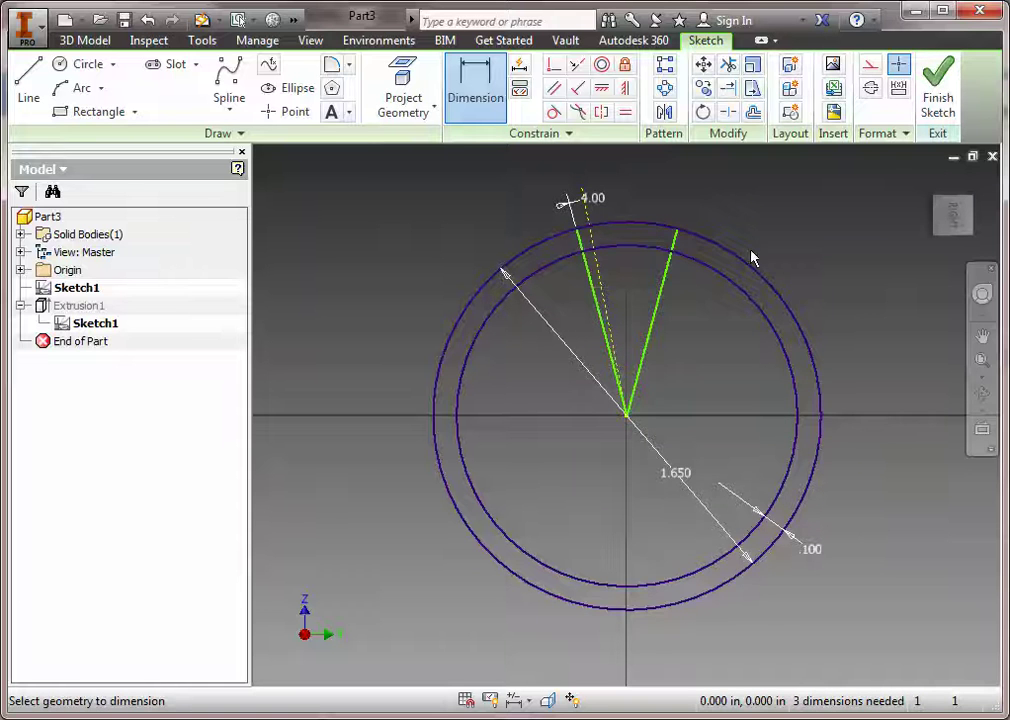
pyautogui.press('Escape')
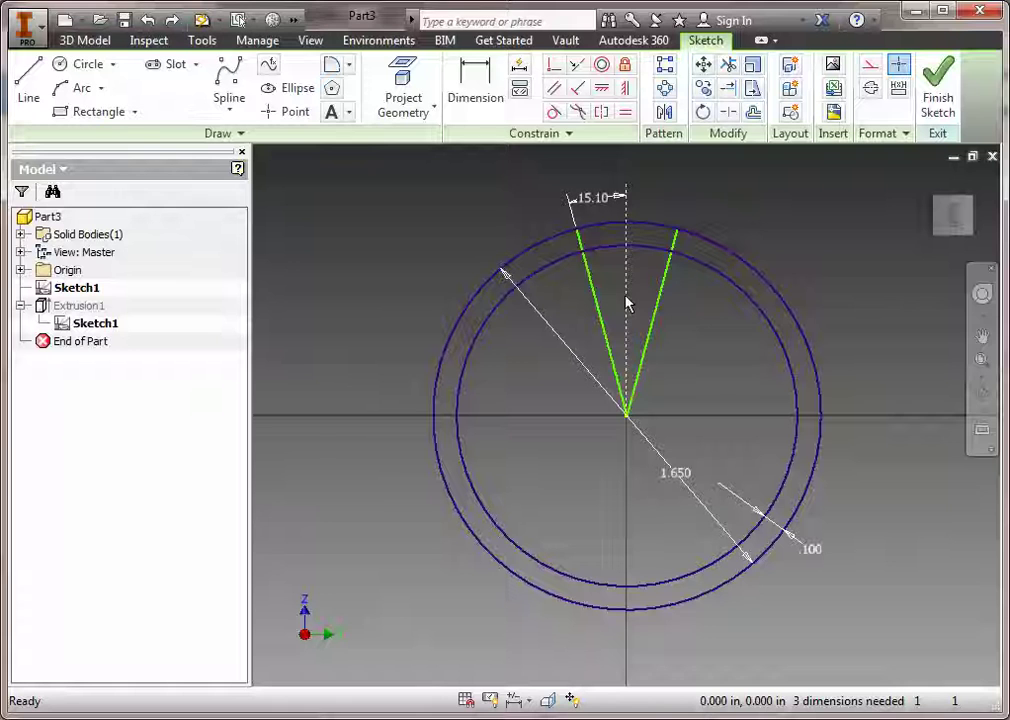
pyautogui.press('Delete')
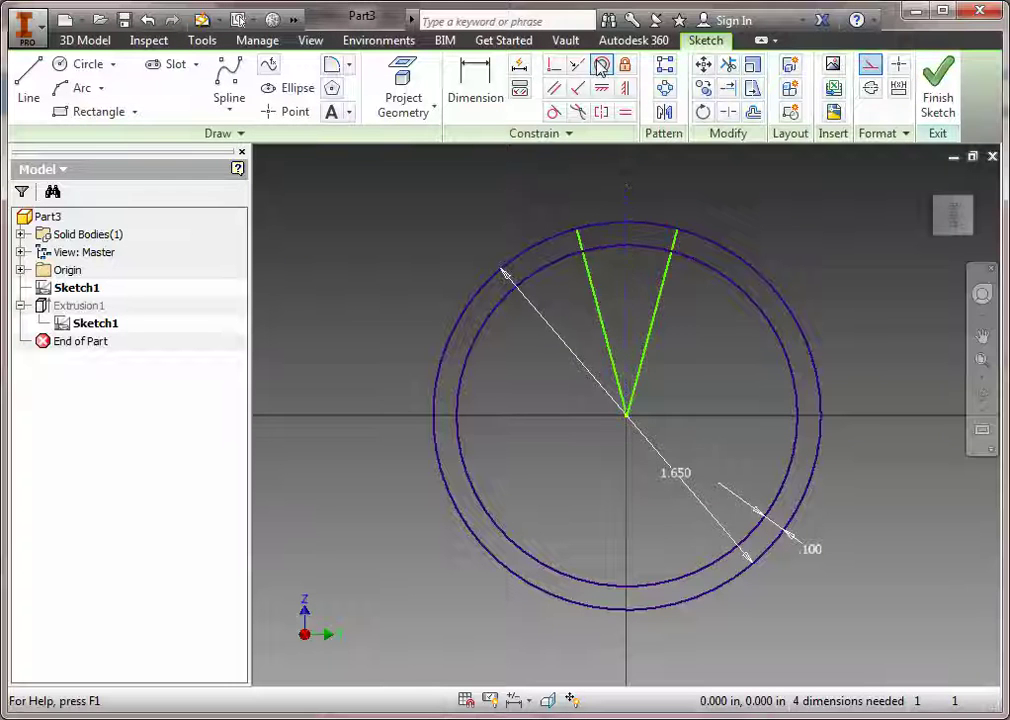
# Constrain the construction line to vertical and dimension its angle to the left radial line as 4°.
pyautogui.click(625, 88)
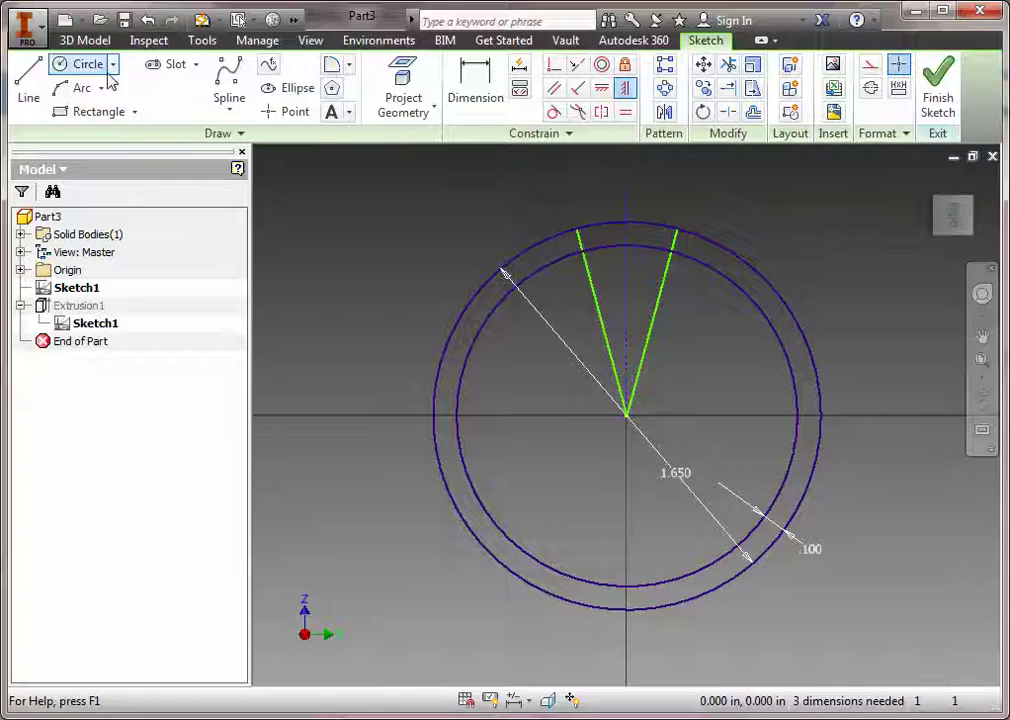
pyautogui.click(495, 95)
pyautogui.click(597, 318)
pyautogui.click(655, 293)
pyautogui.click(596, 190)
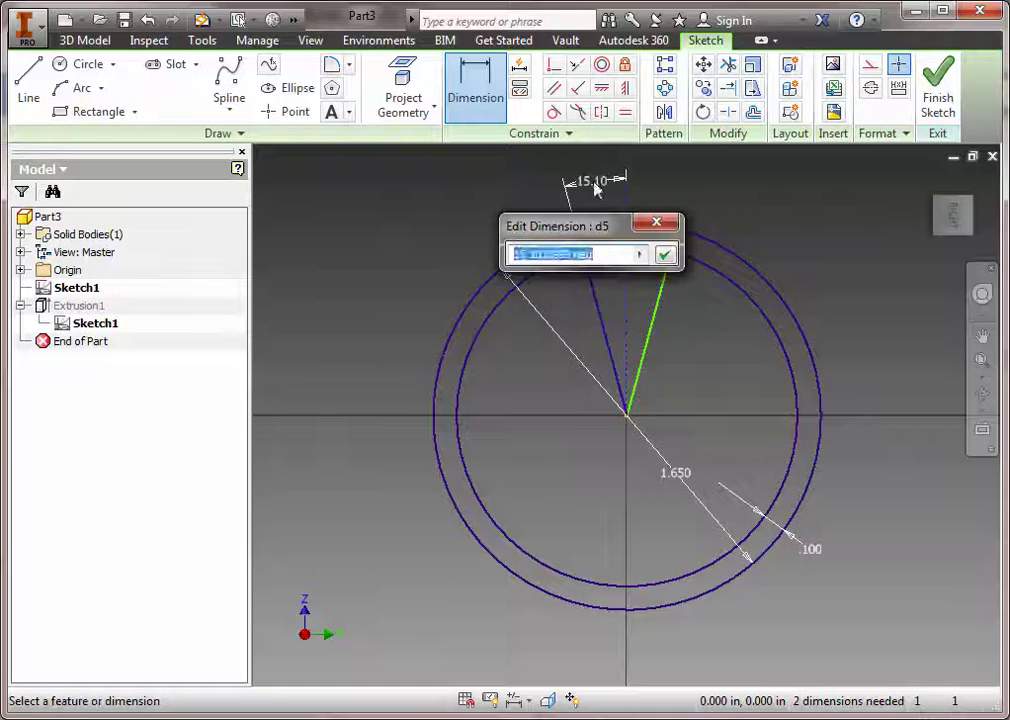
pyautogui.write('4')
pyautogui.press('Return')
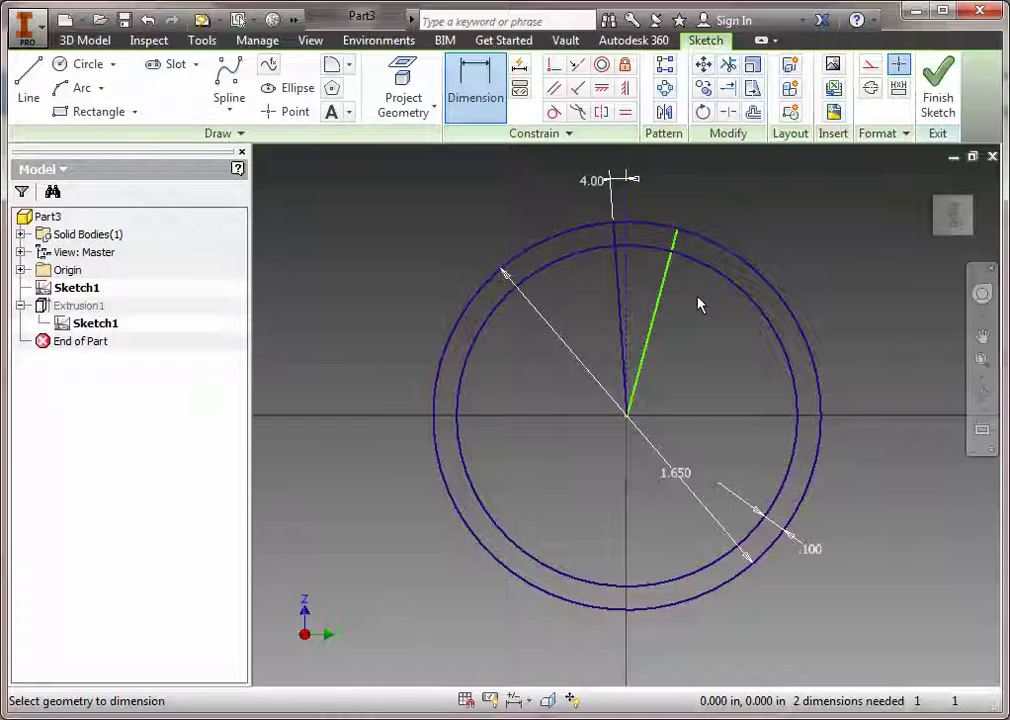
# Dimension the angle between the right radial line and the construction line as 4°.
pyautogui.click(663, 305)
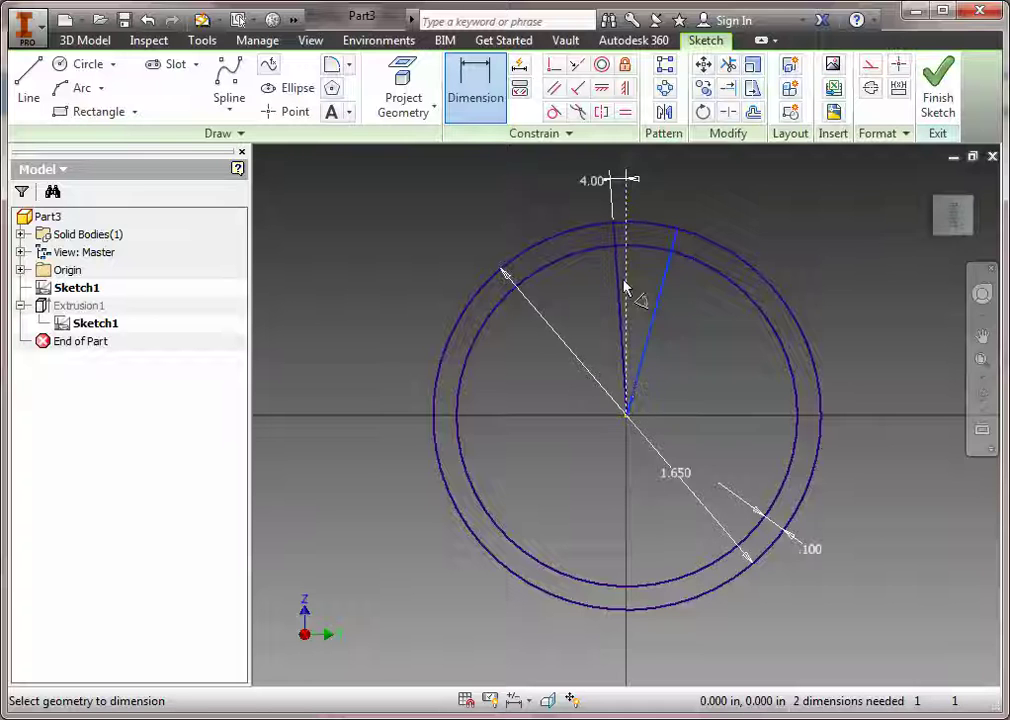
pyautogui.click(622, 277)
pyautogui.click(660, 195)
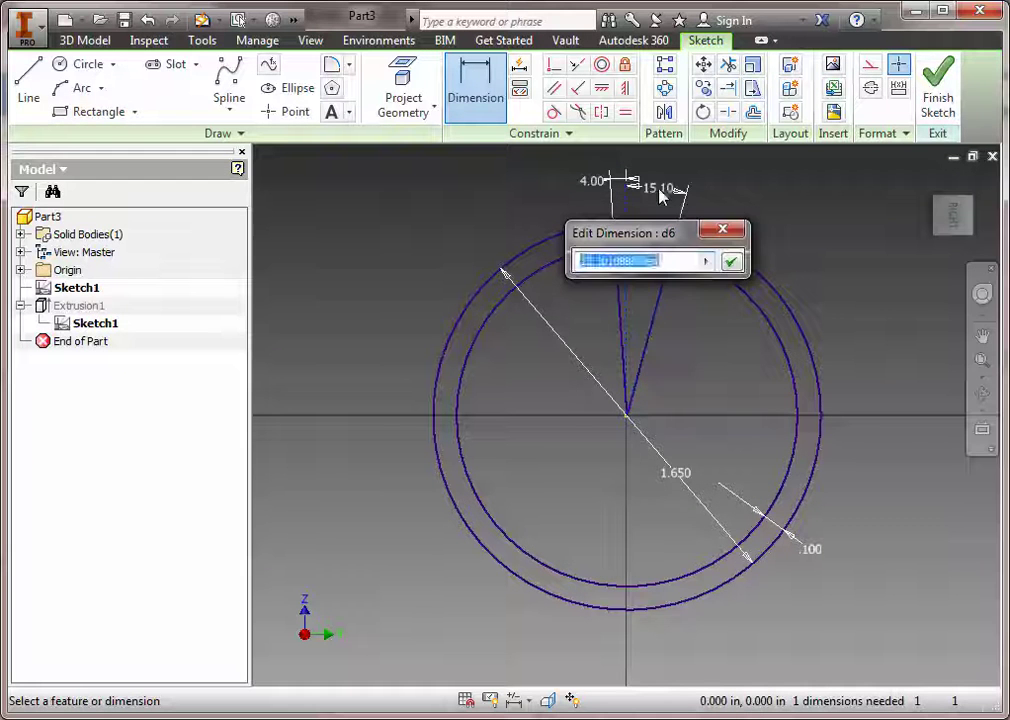
pyautogui.write('4')
pyautogui.press('Return')
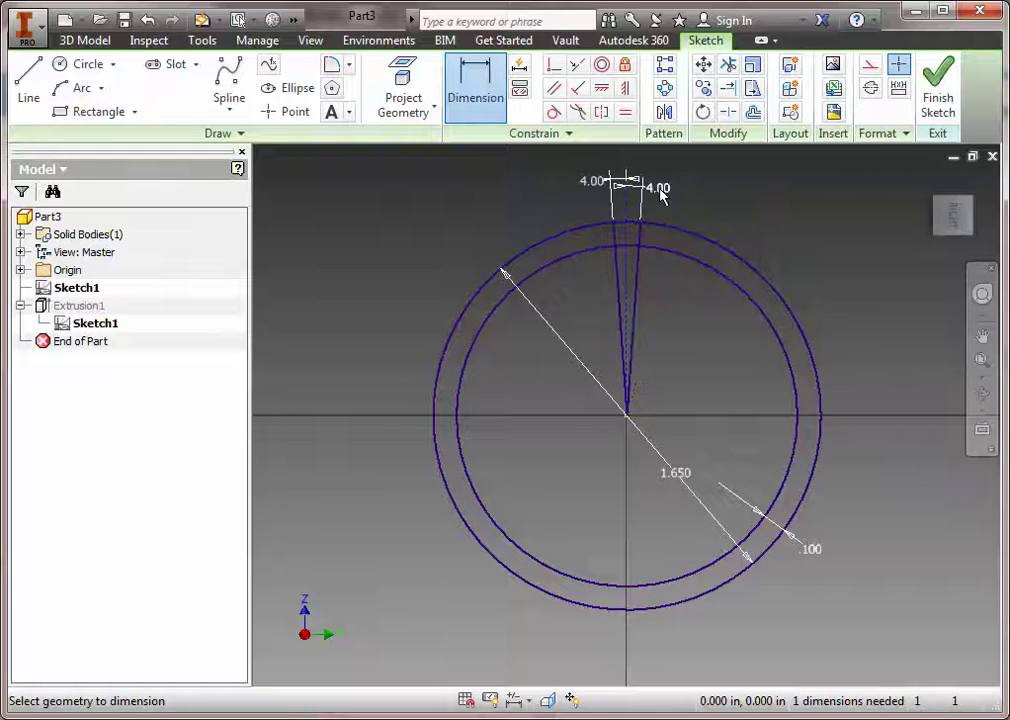
# Try to offset the ring's inner circle.
pyautogui.scroll(3, 685, 266)
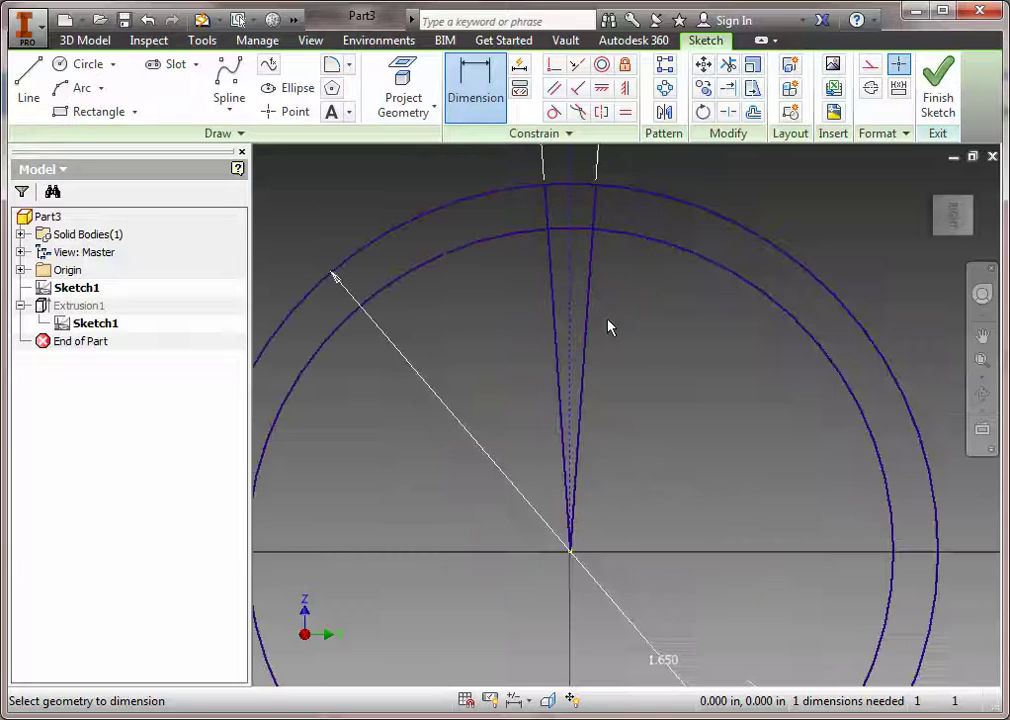
pyautogui.moveTo(647, 334); pyautogui.dragTo(712, 412, button='middle')
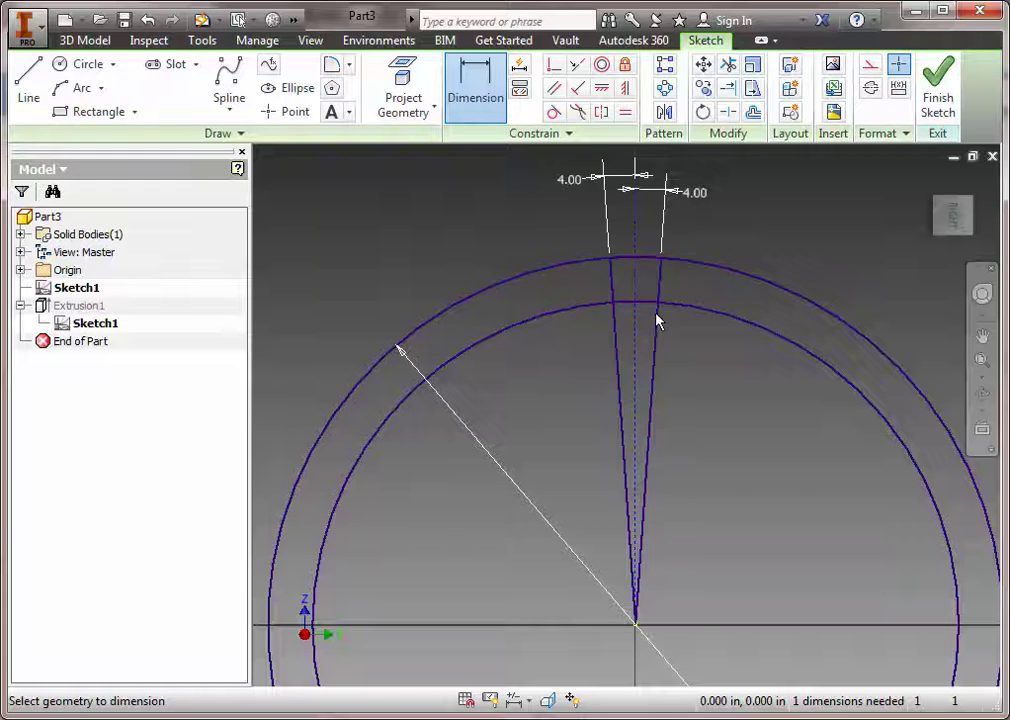
pyautogui.click(753, 111)
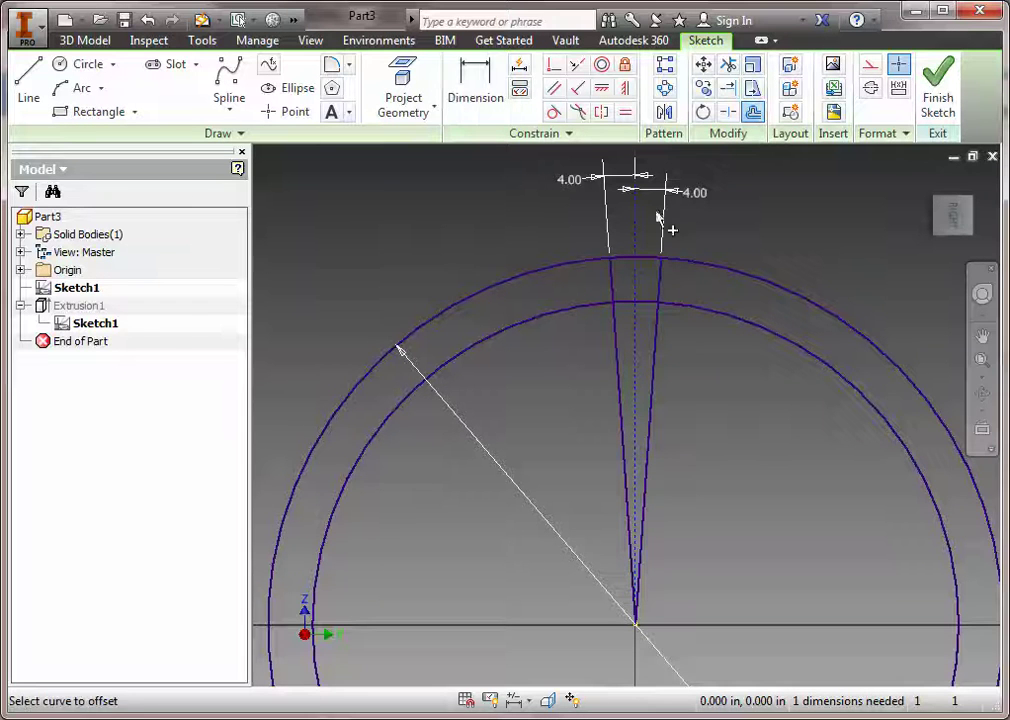
pyautogui.click(540, 325)
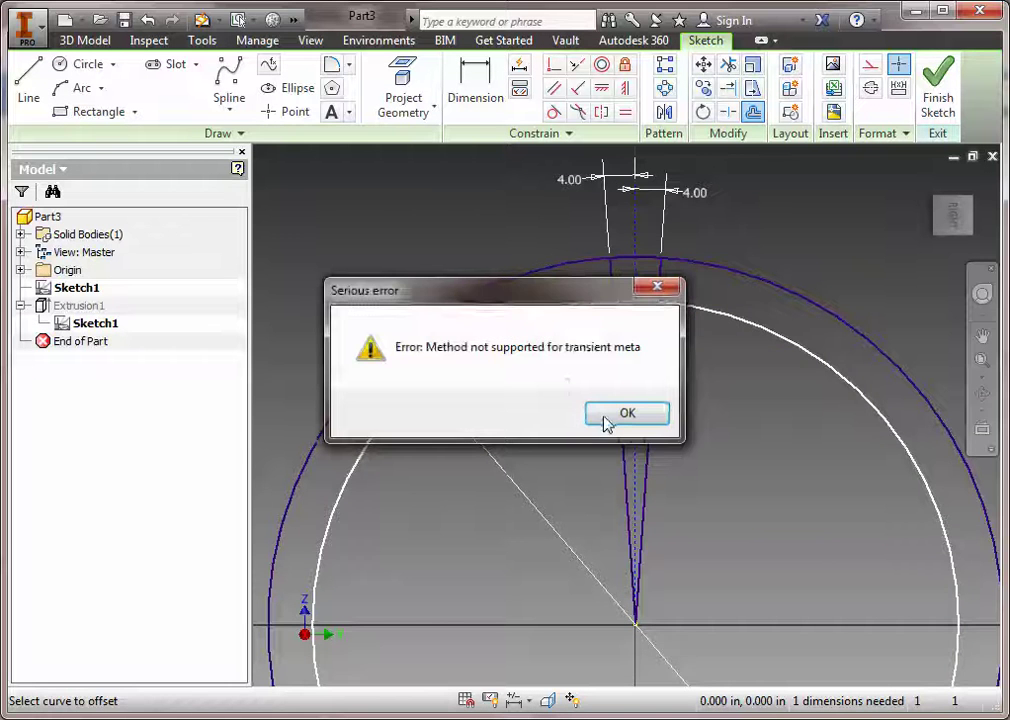
pyautogui.click(612, 415)
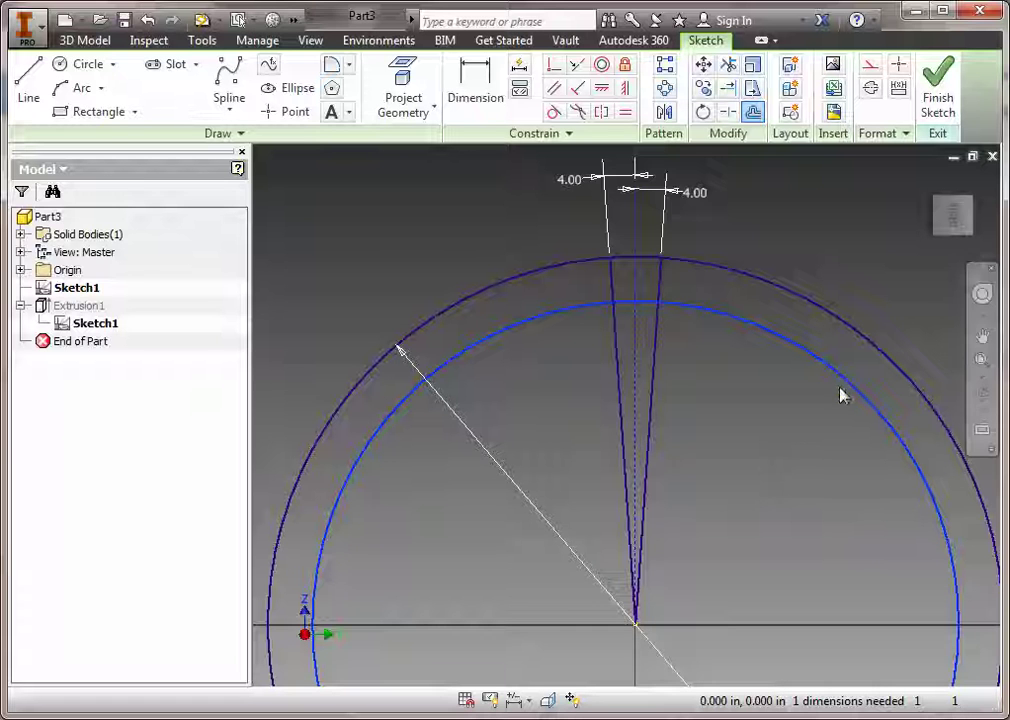
pyautogui.click(735, 325)
pyautogui.click(620, 418)
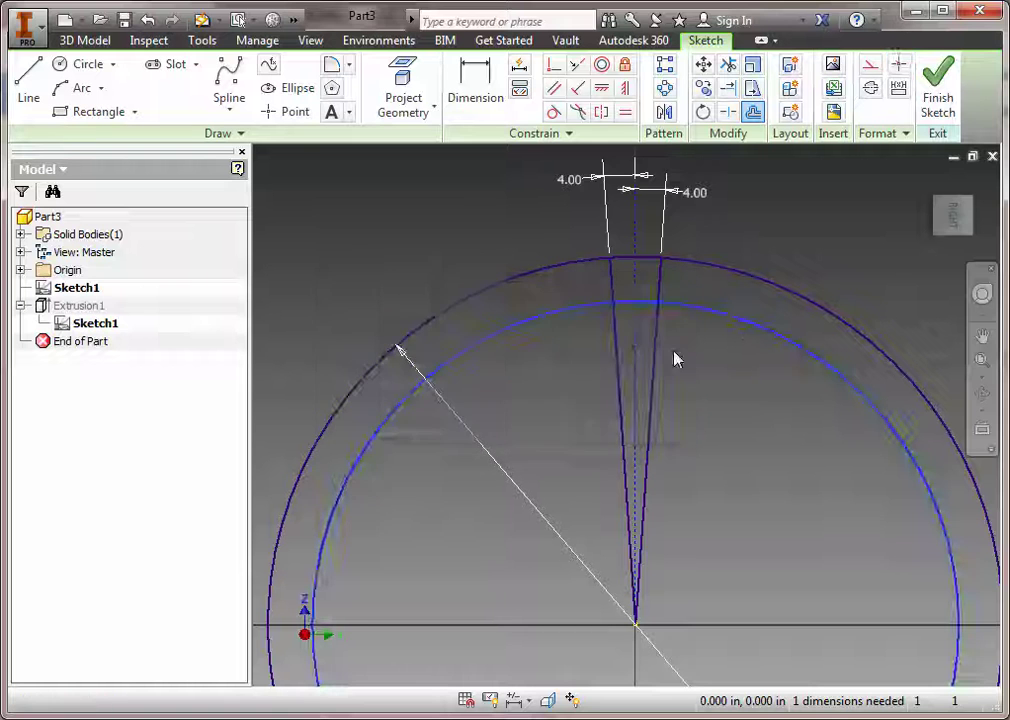
# Draw a concentric circle with a radius of about 0.672 in just inside the ring's inner circle.
pyautogui.click(88, 64)
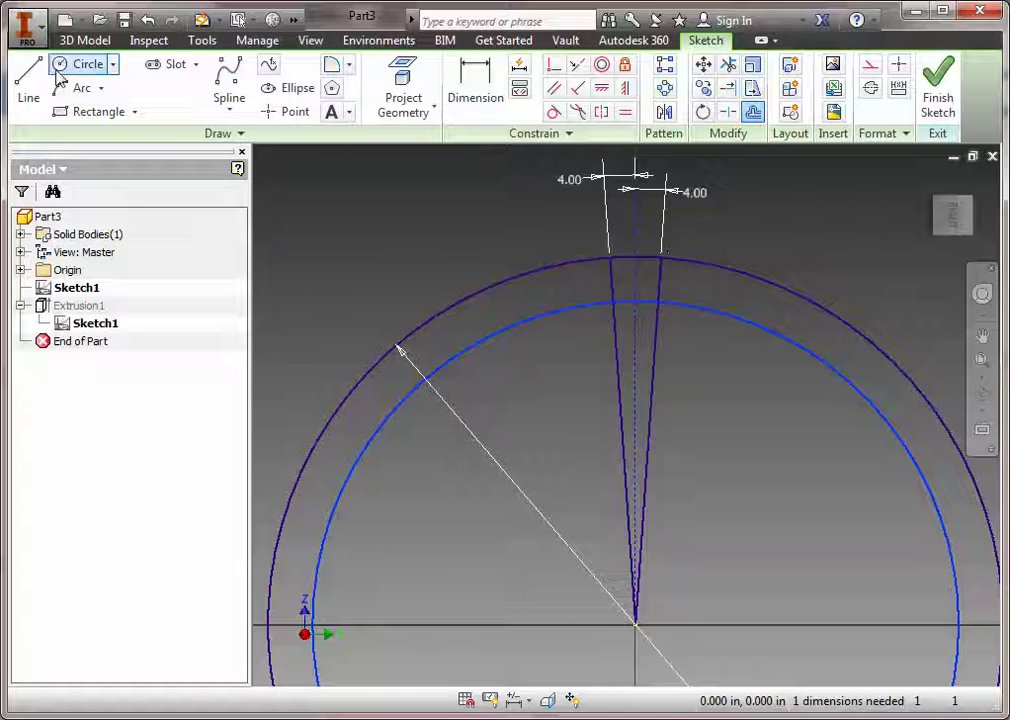
pyautogui.click(634, 624)
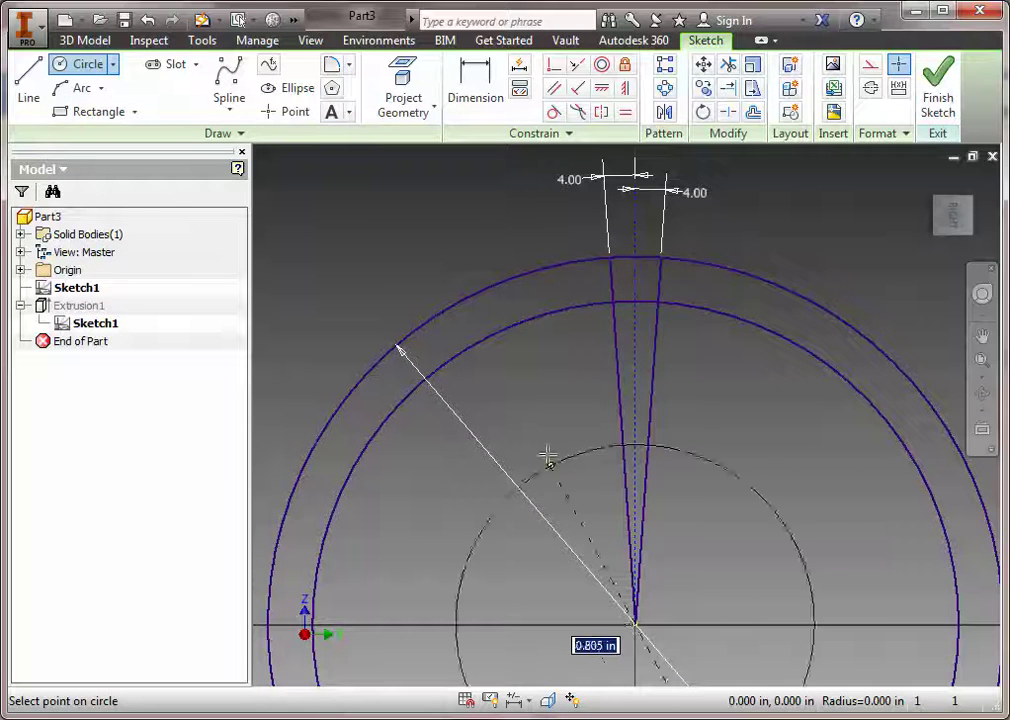
pyautogui.click(523, 346)
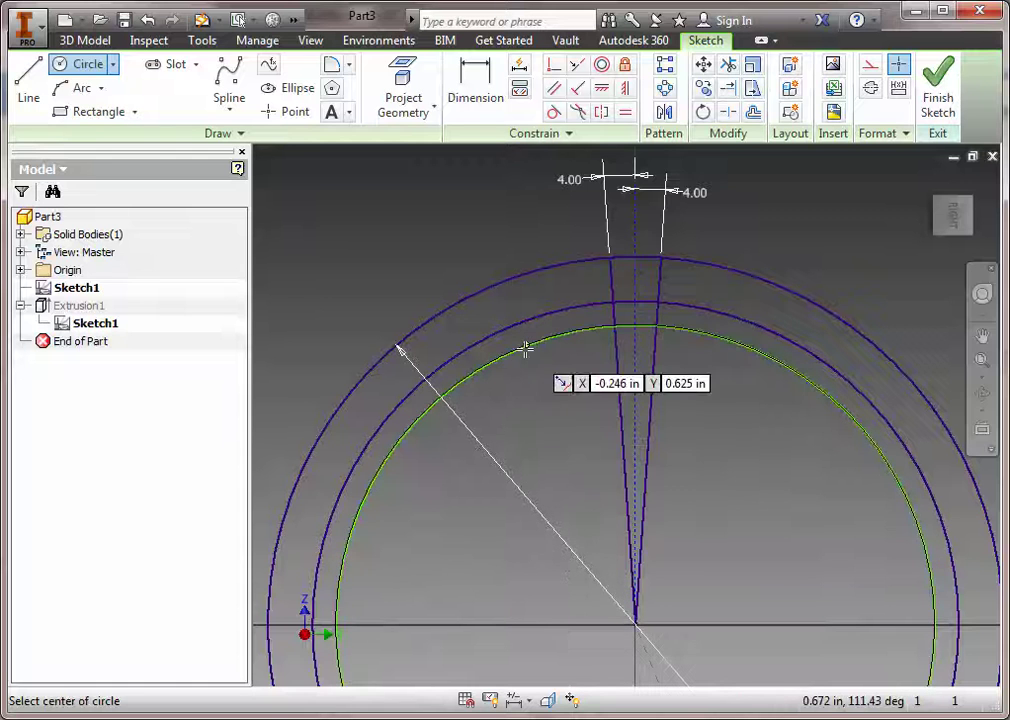
pyautogui.press('Escape')
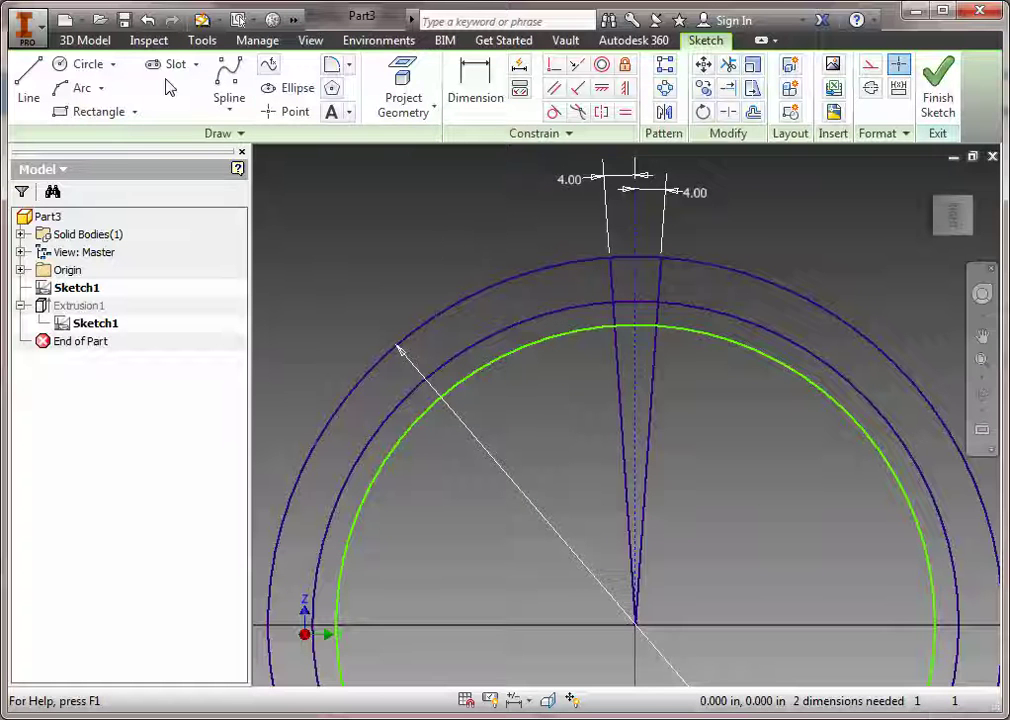
# Dimension the gap between the ring's inner circle and the new concentric circle as .03 in.
pyautogui.click(477, 85)
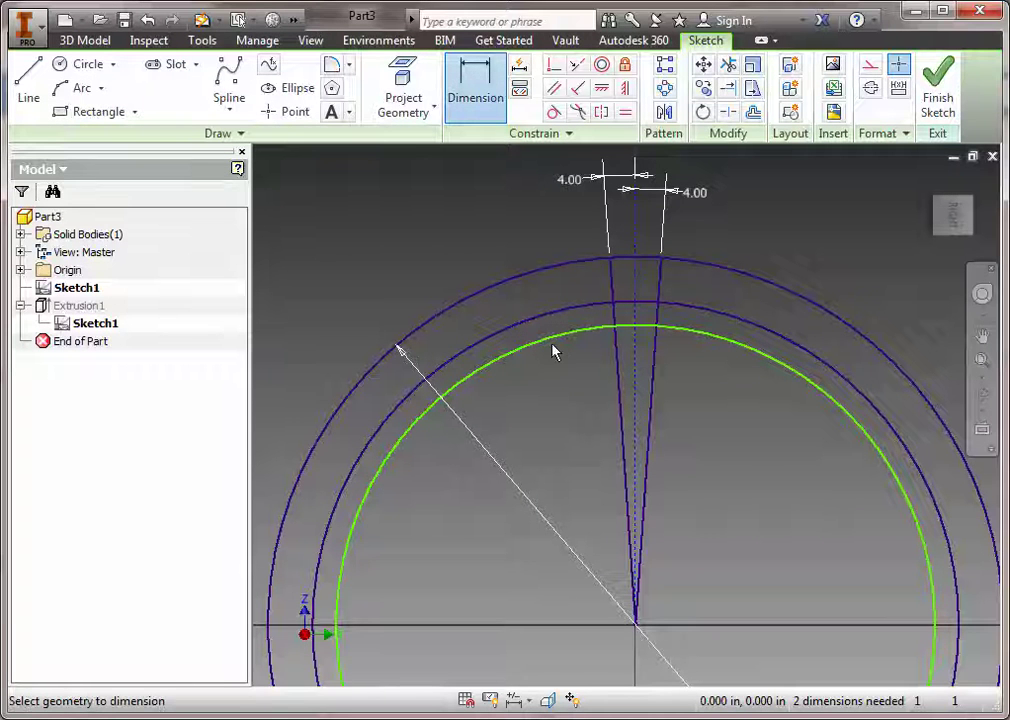
pyautogui.click(551, 316)
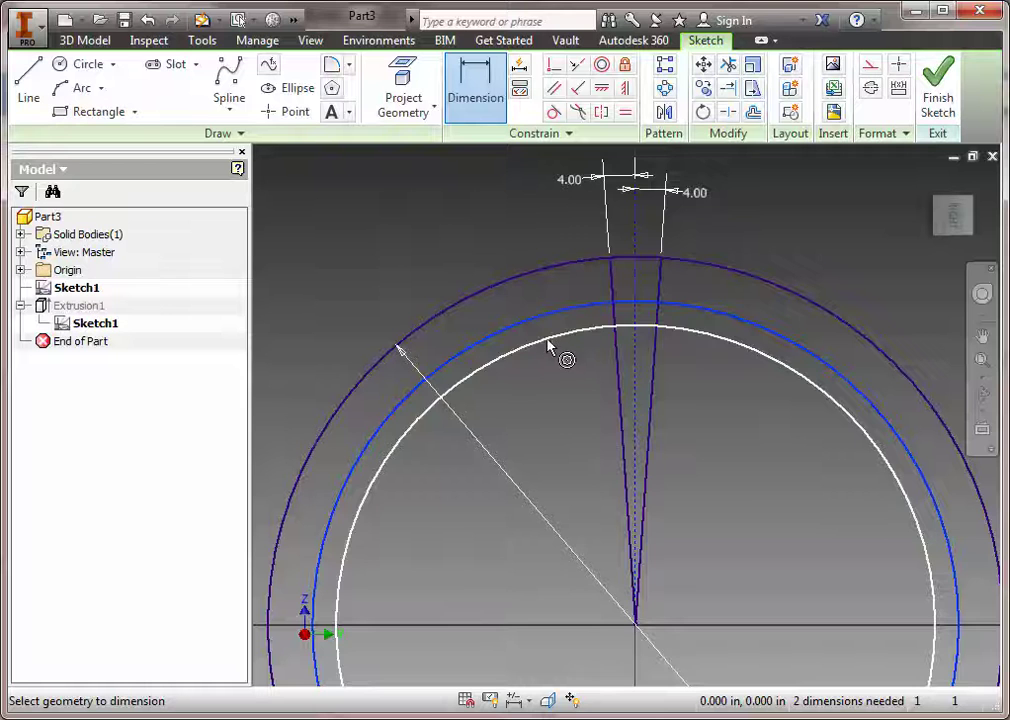
pyautogui.click(550, 343)
pyautogui.click(555, 374)
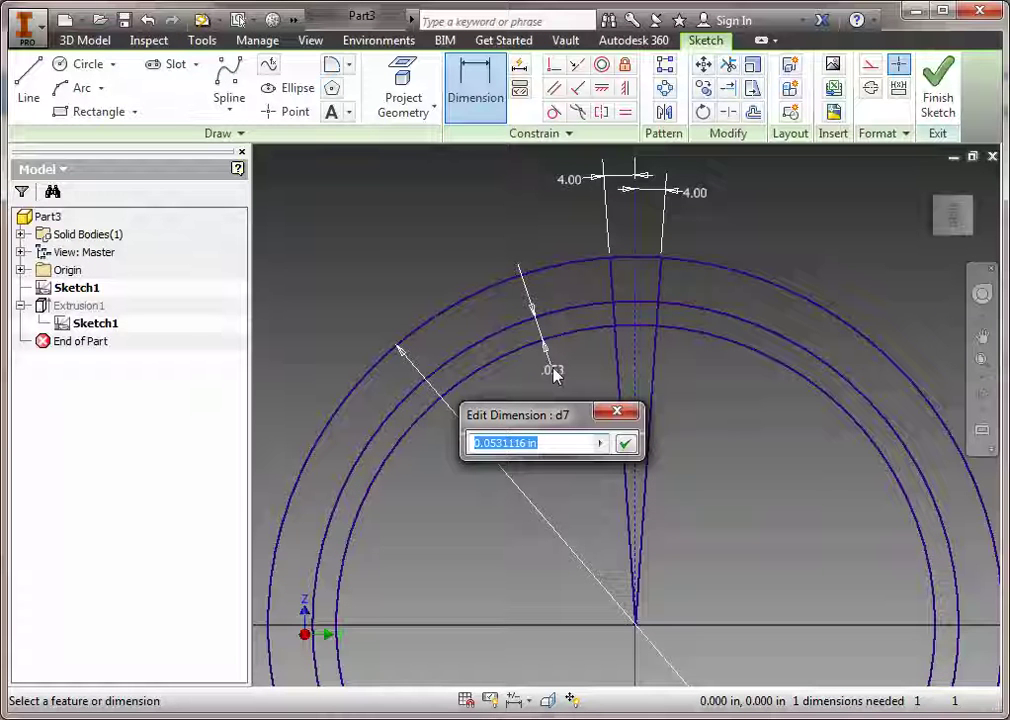
pyautogui.write('.')
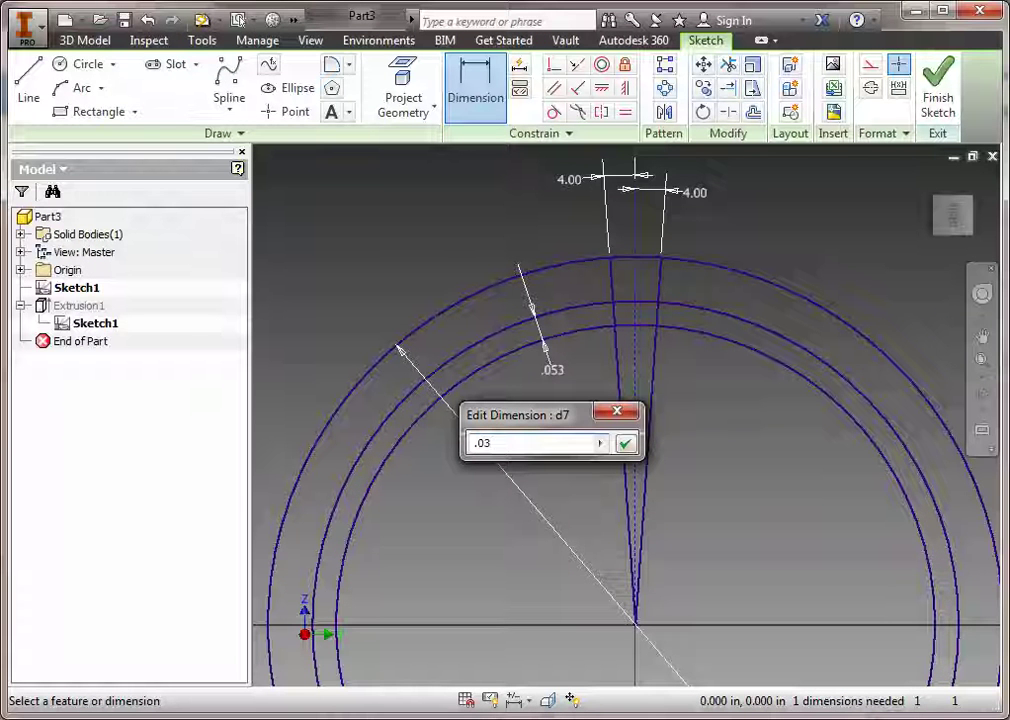
pyautogui.write('03')
pyautogui.press('Return')
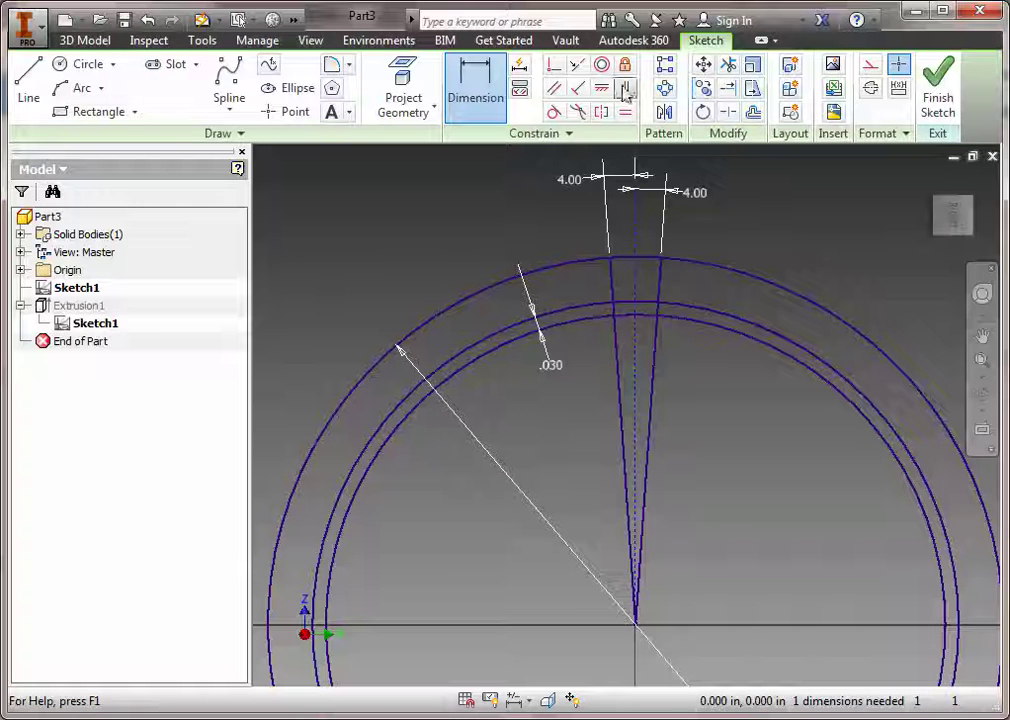
# Trim the innermost circle and both radial lines to leave only the small rib profile inside the ring's bore, and finish the sketch.
pyautogui.click(729, 70)
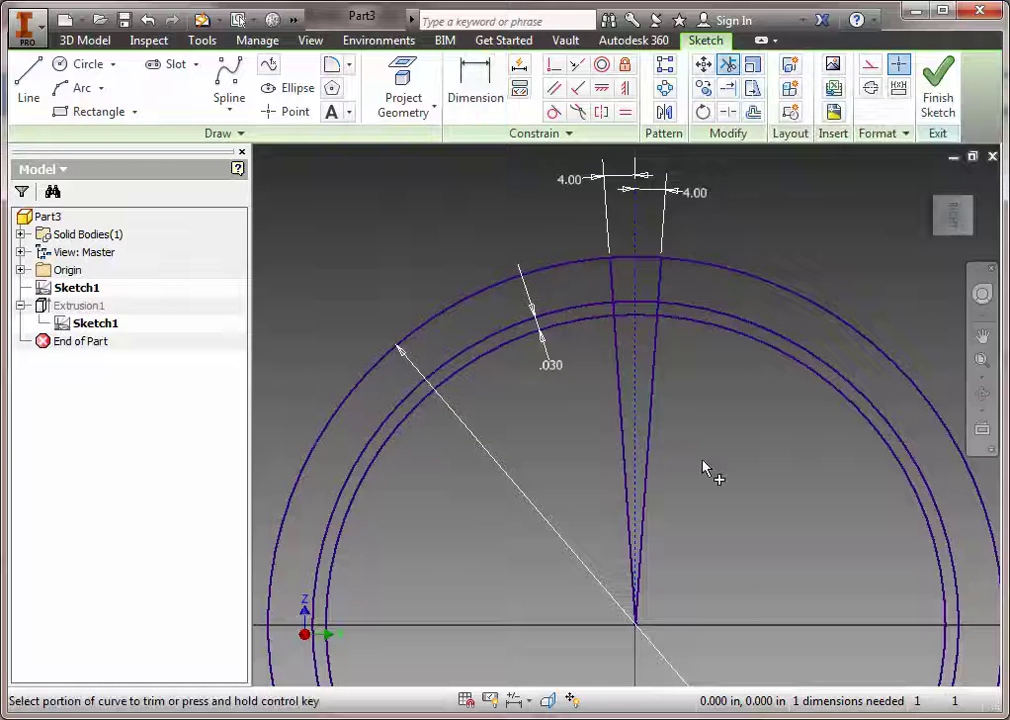
pyautogui.click(668, 323)
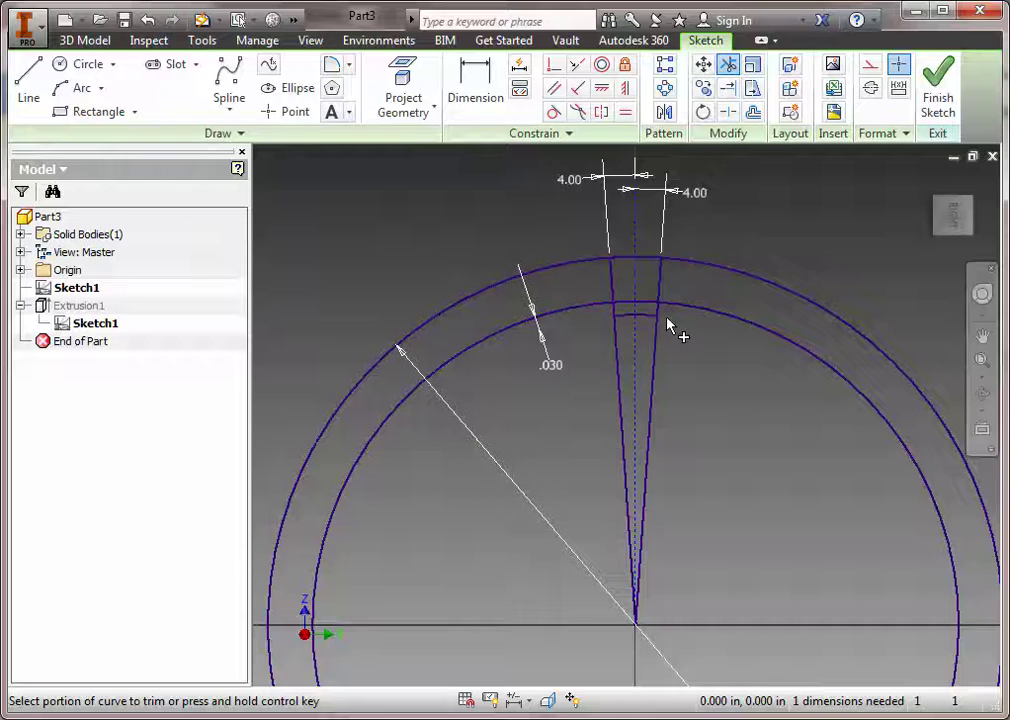
pyautogui.click(626, 388)
pyautogui.click(656, 388)
pyautogui.click(660, 290)
pyautogui.click(612, 290)
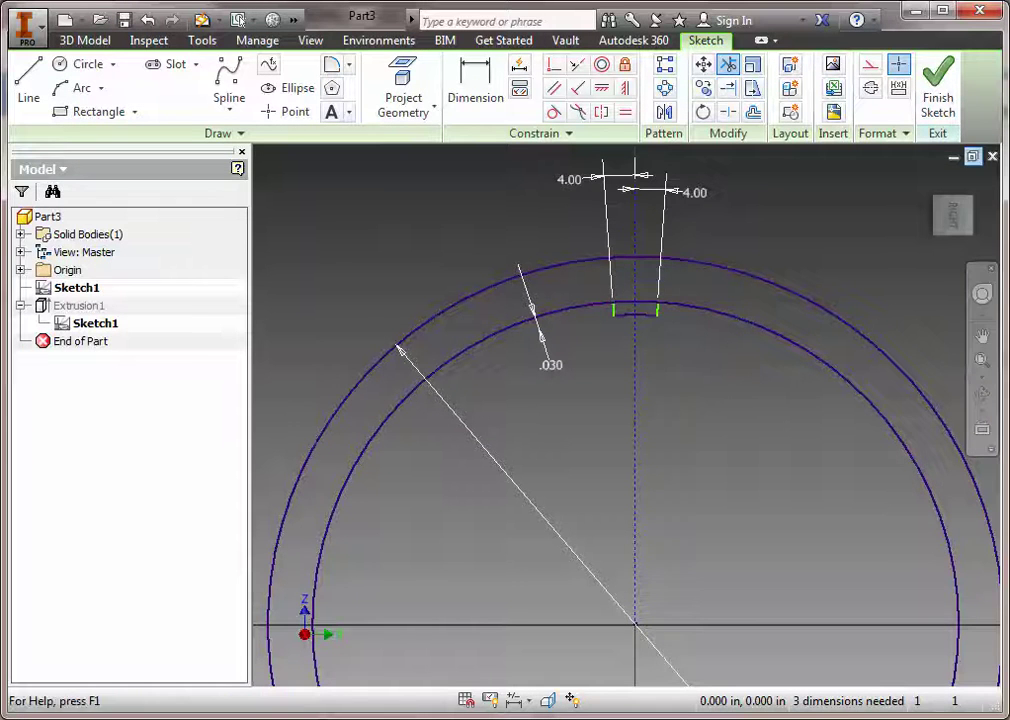
pyautogui.click(941, 72)
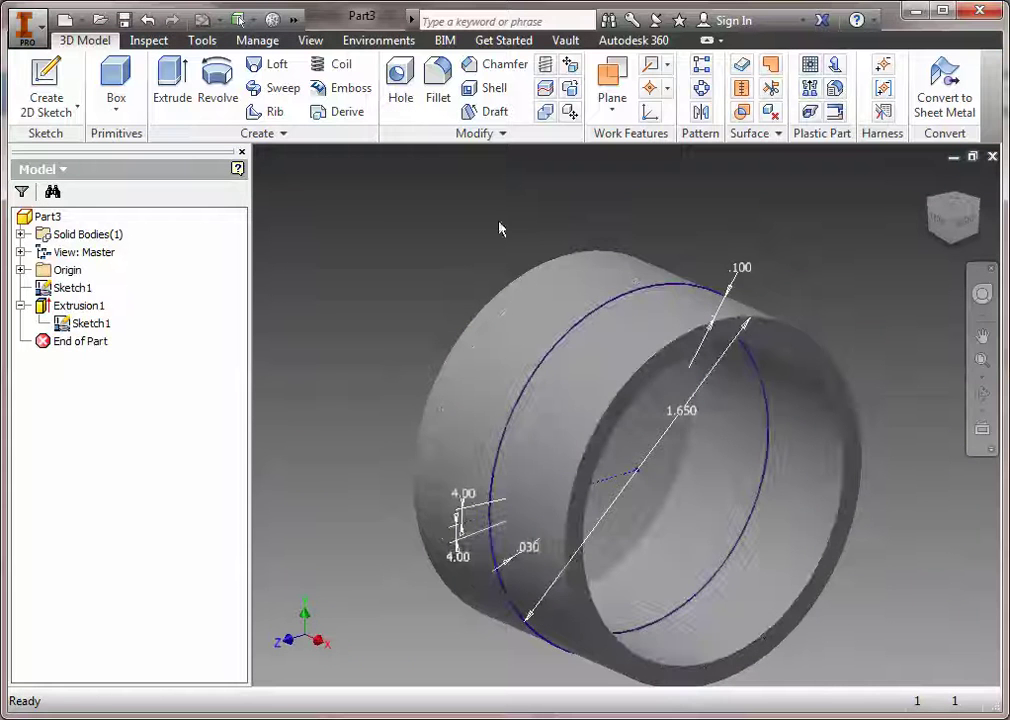
# Extrude the small rib profile symmetrically by .8 in, joining it to the ring's inner wall.
pyautogui.click(165, 88)
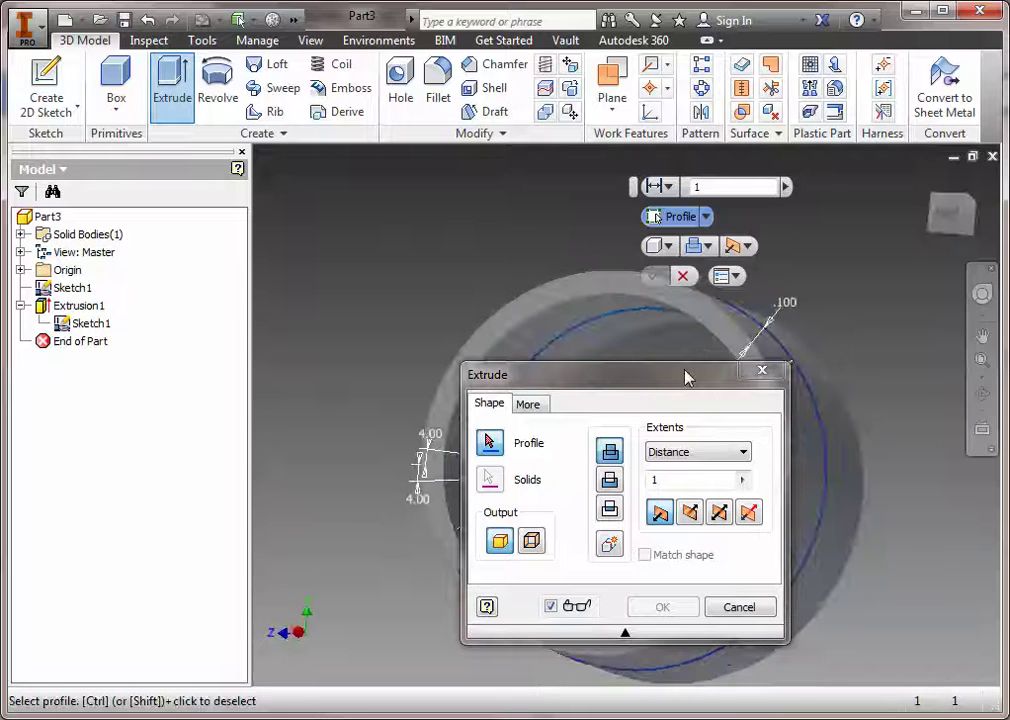
pyautogui.moveTo(683, 372); pyautogui.dragTo(970, 346)
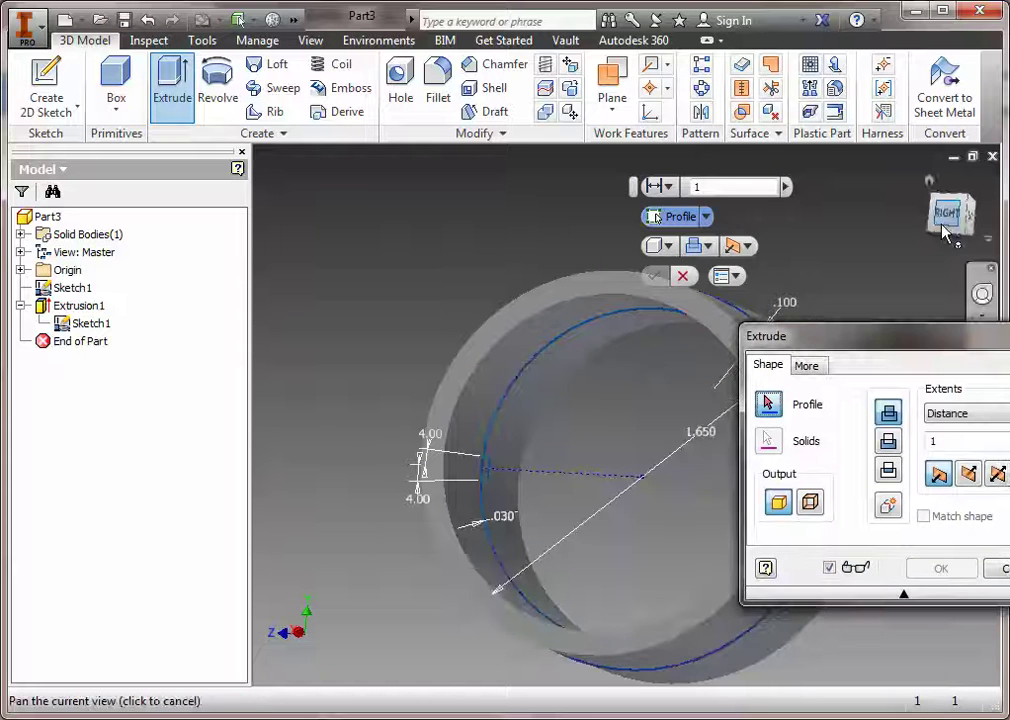
pyautogui.keyDown('shift'); pyautogui.moveTo(617, 476); pyautogui.dragTo(630, 470, button='middle'); pyautogui.keyUp('shift')
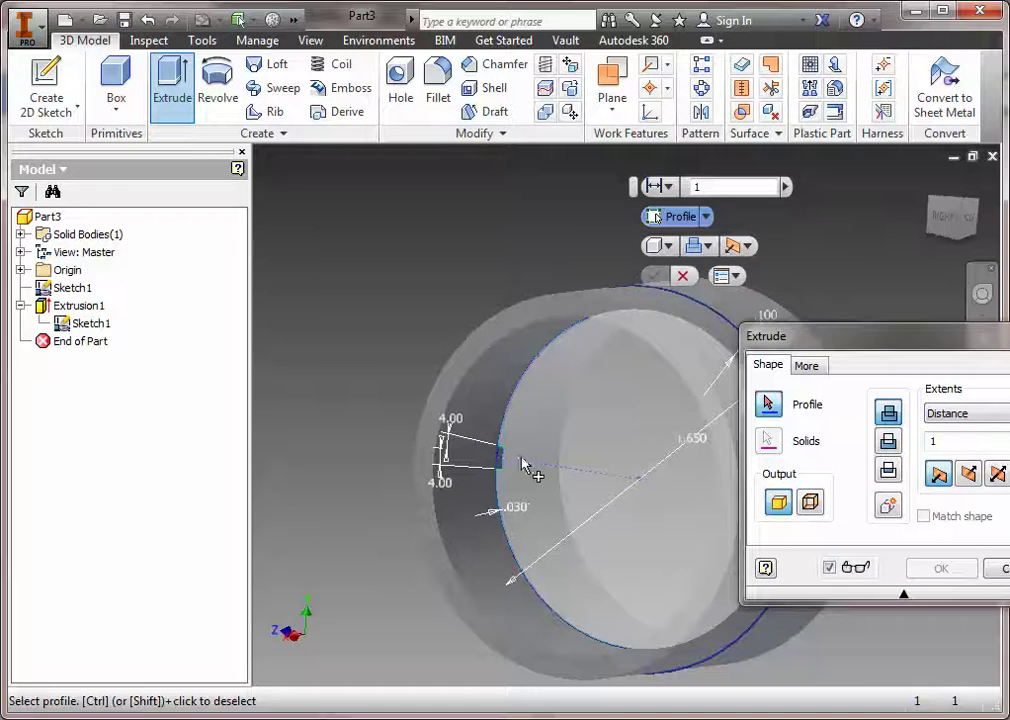
pyautogui.scroll(4, 462, 469)
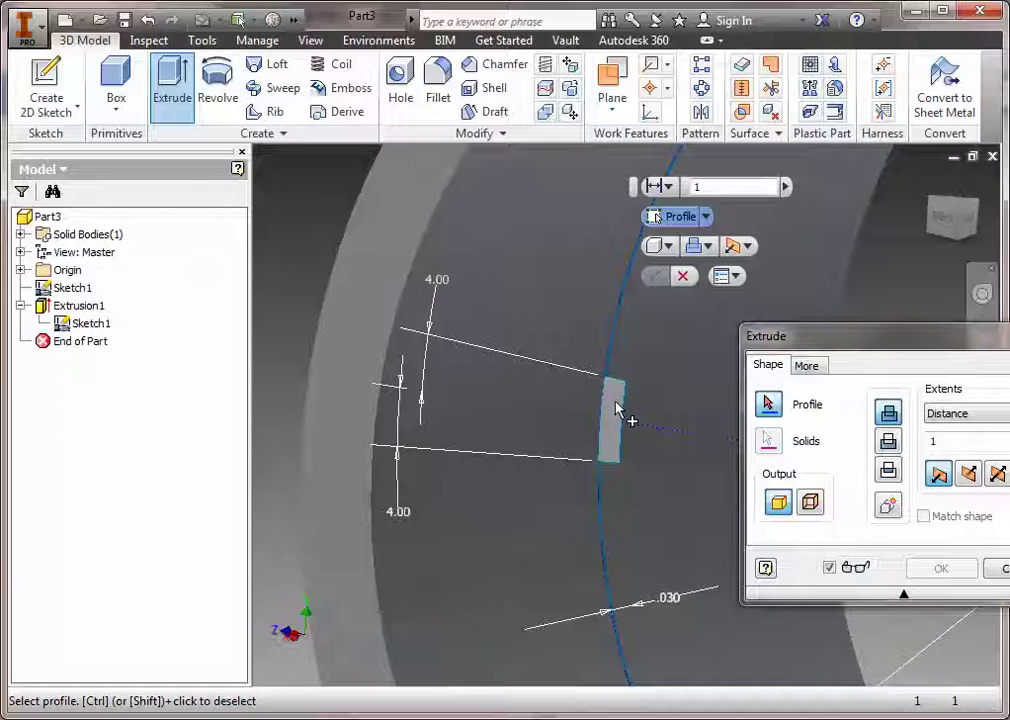
pyautogui.click(618, 412)
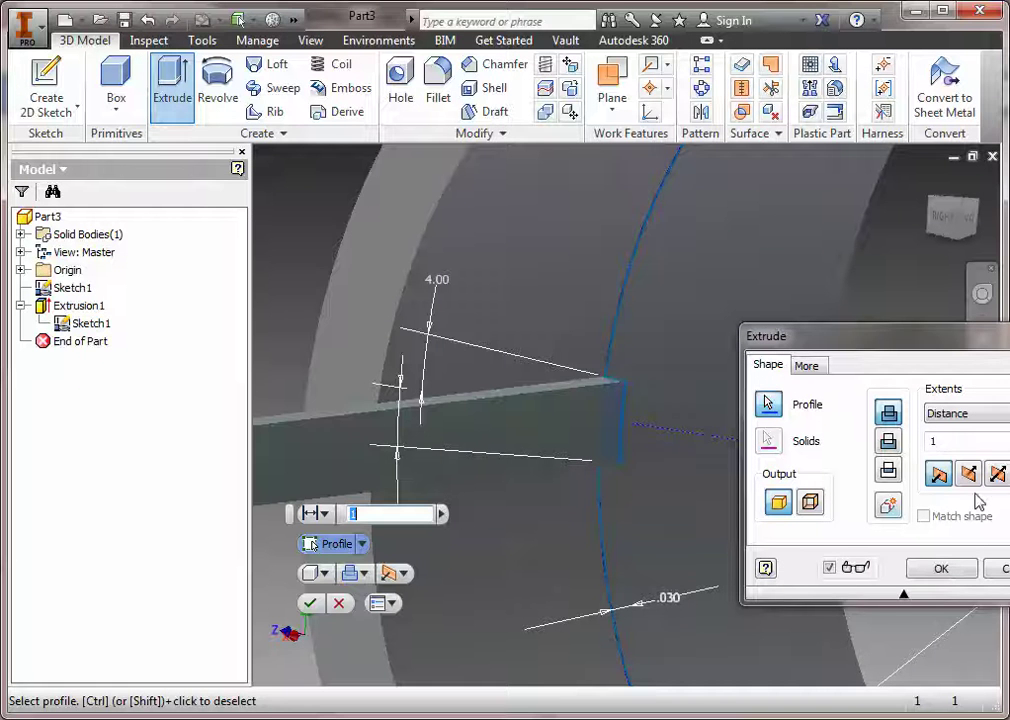
pyautogui.click(997, 474)
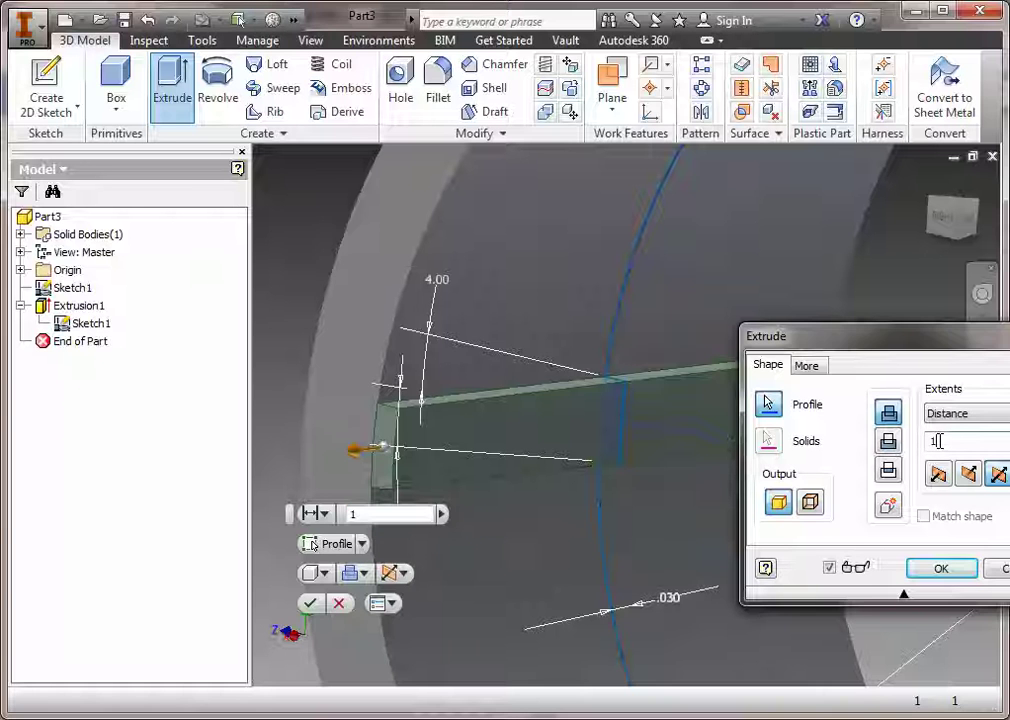
pyautogui.press('BackSpace')
pyautogui.write('.9')
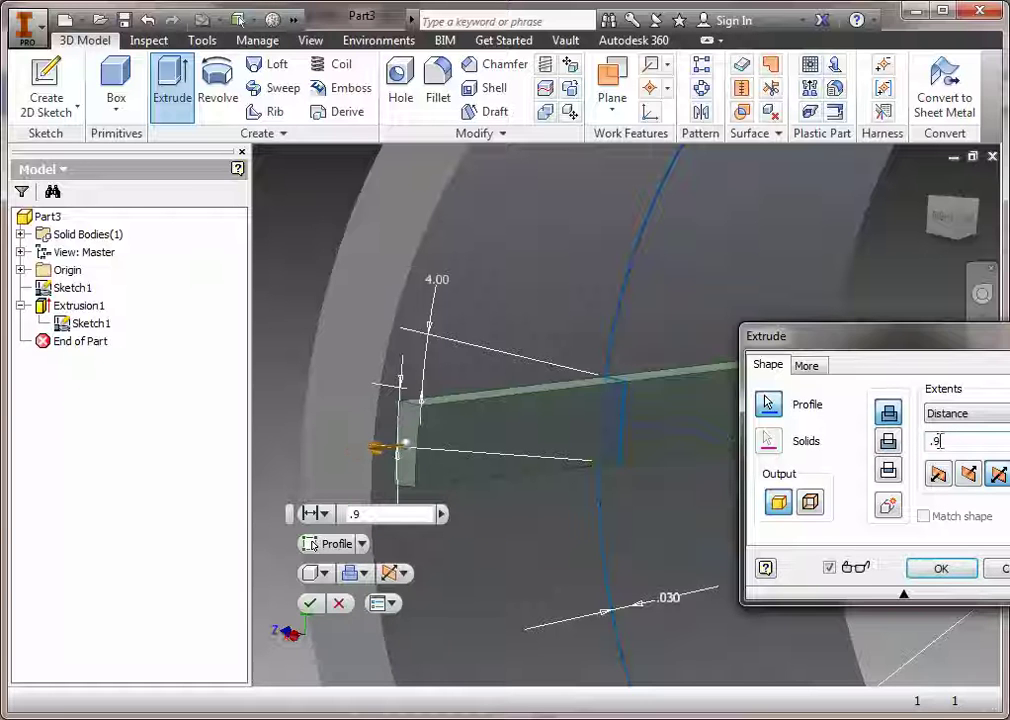
pyautogui.press('BackSpace')
pyautogui.write('8')
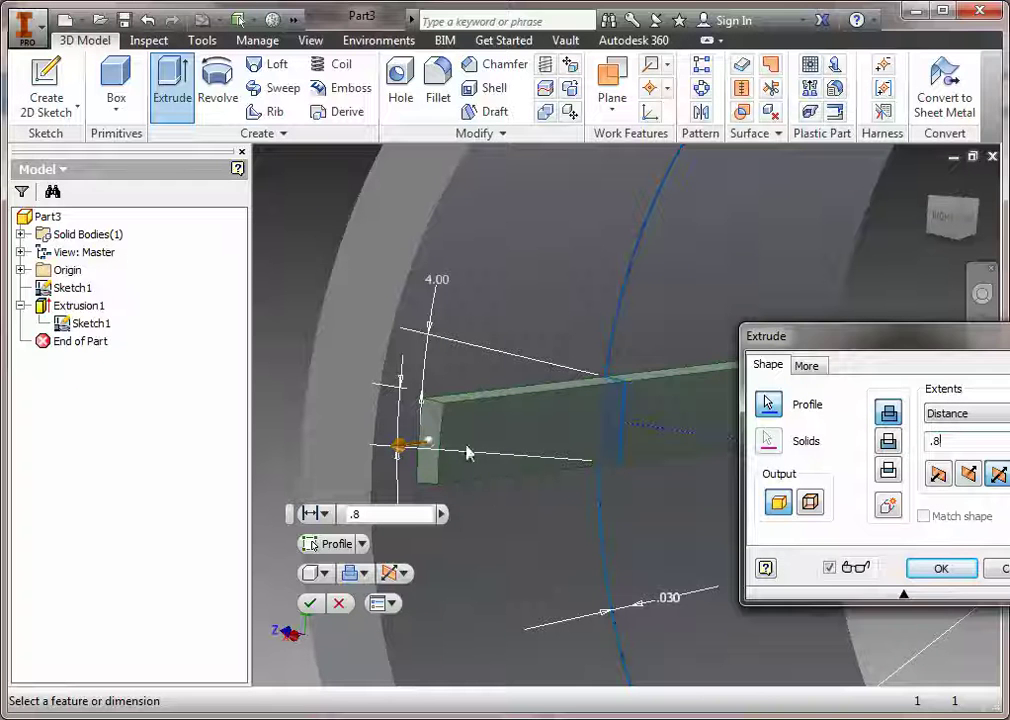
pyautogui.click(941, 569)
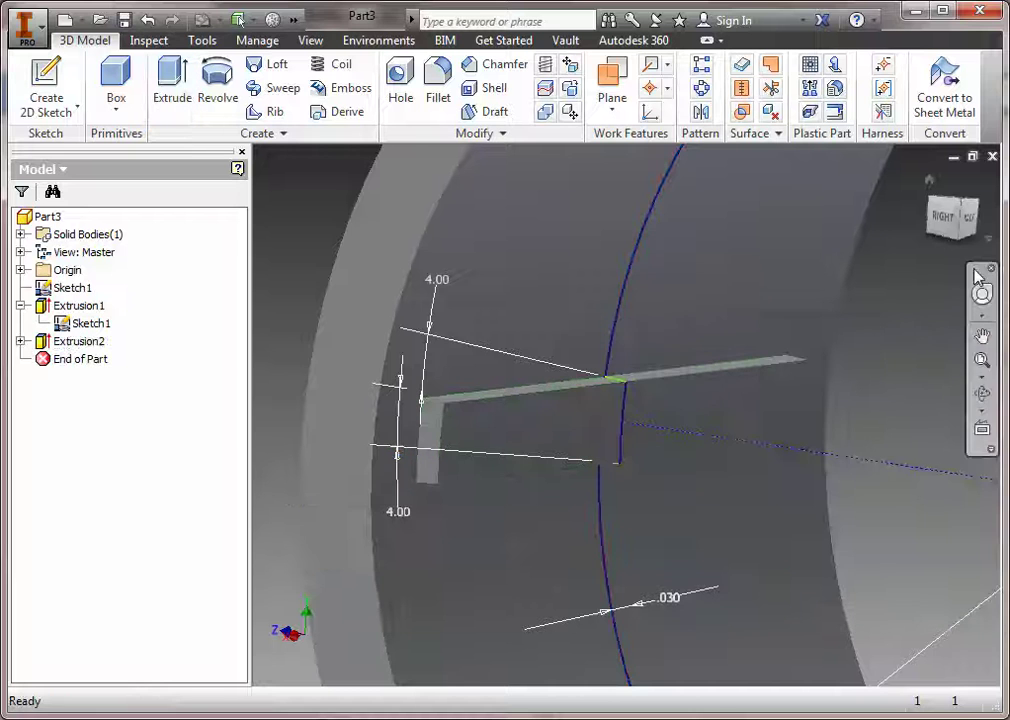
# Orient the model isometrically so the rib inside the bore shows, and set the current view as home.
pyautogui.click(930, 180)
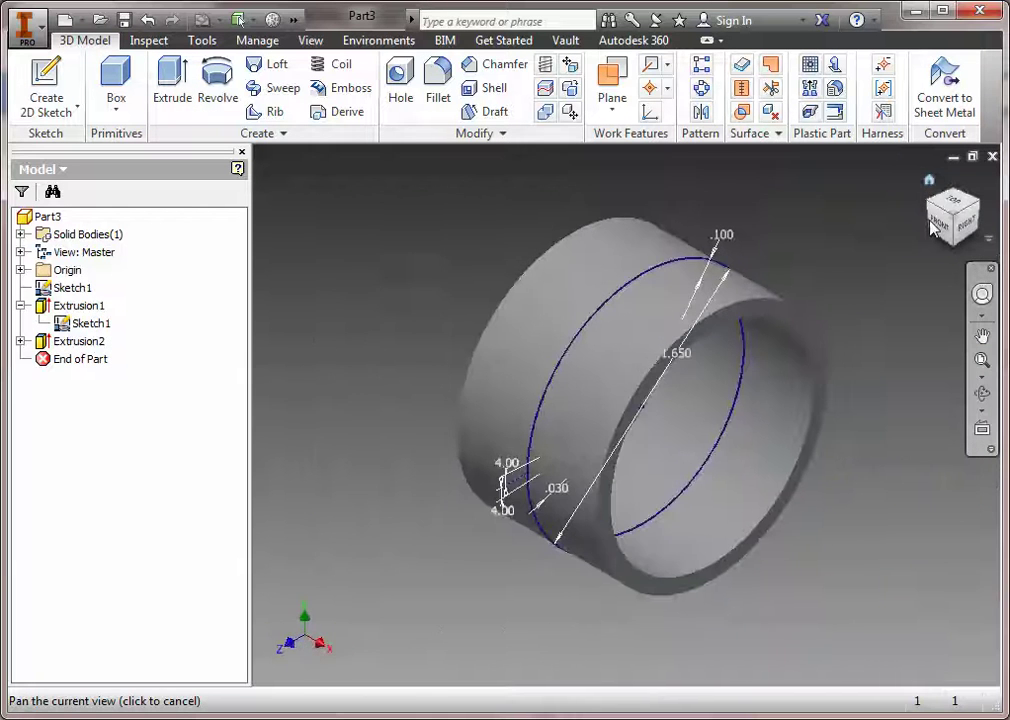
pyautogui.press('F2')
pyautogui.click(982, 215)
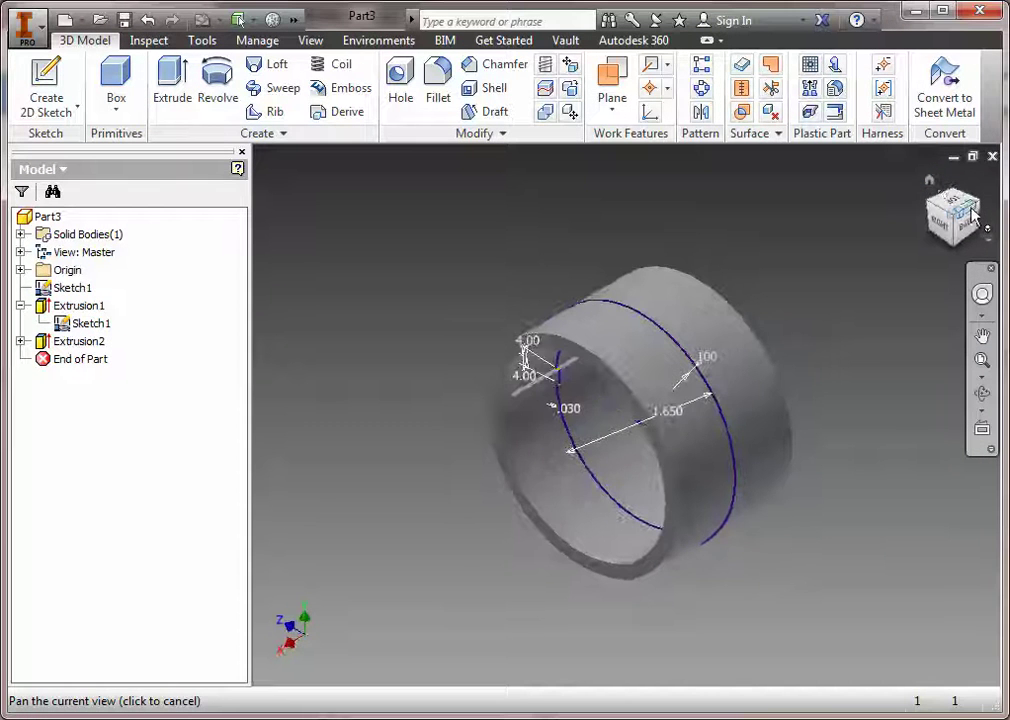
pyautogui.rightClick(930, 185)
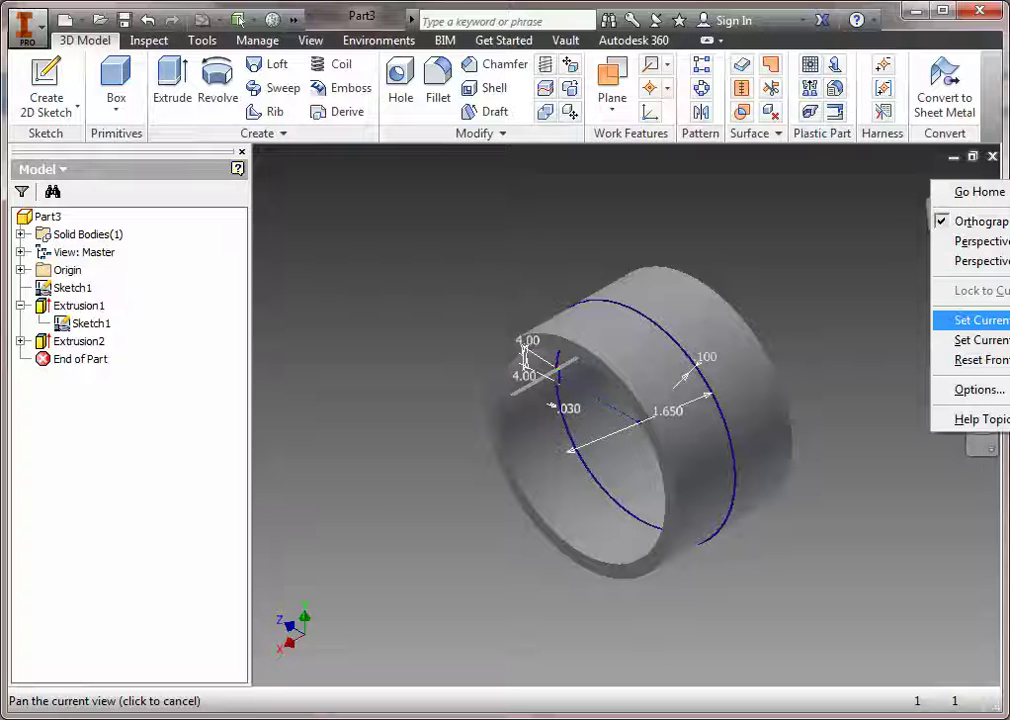
pyautogui.click(980, 320)
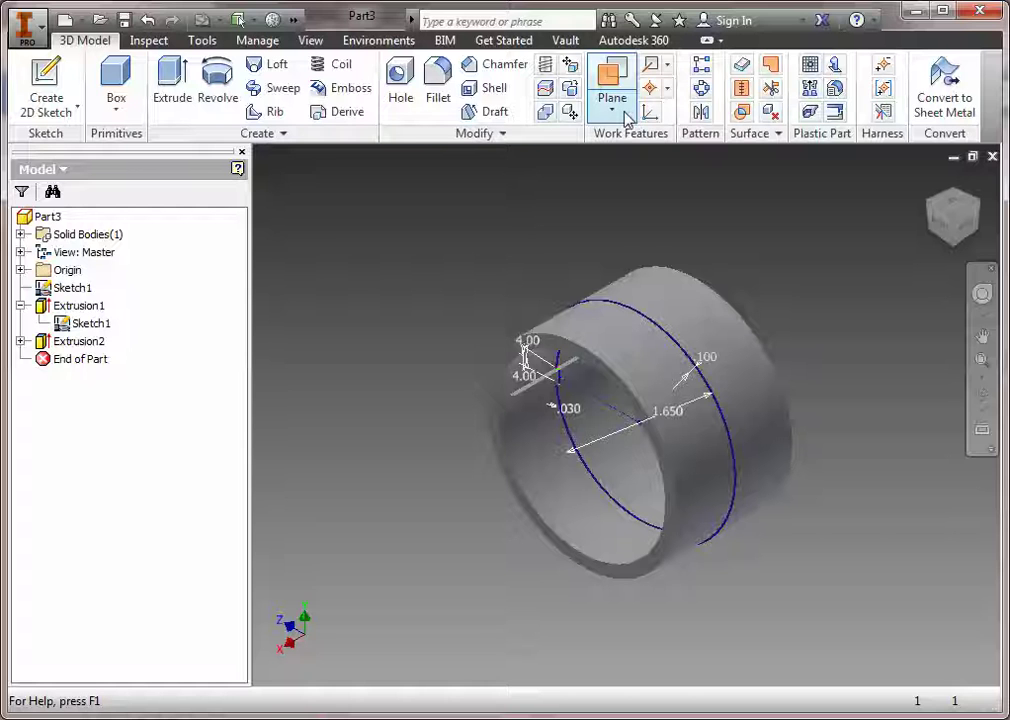
# Create a work axis through the ring's center from its inner cylindrical face.
pyautogui.click(652, 68)
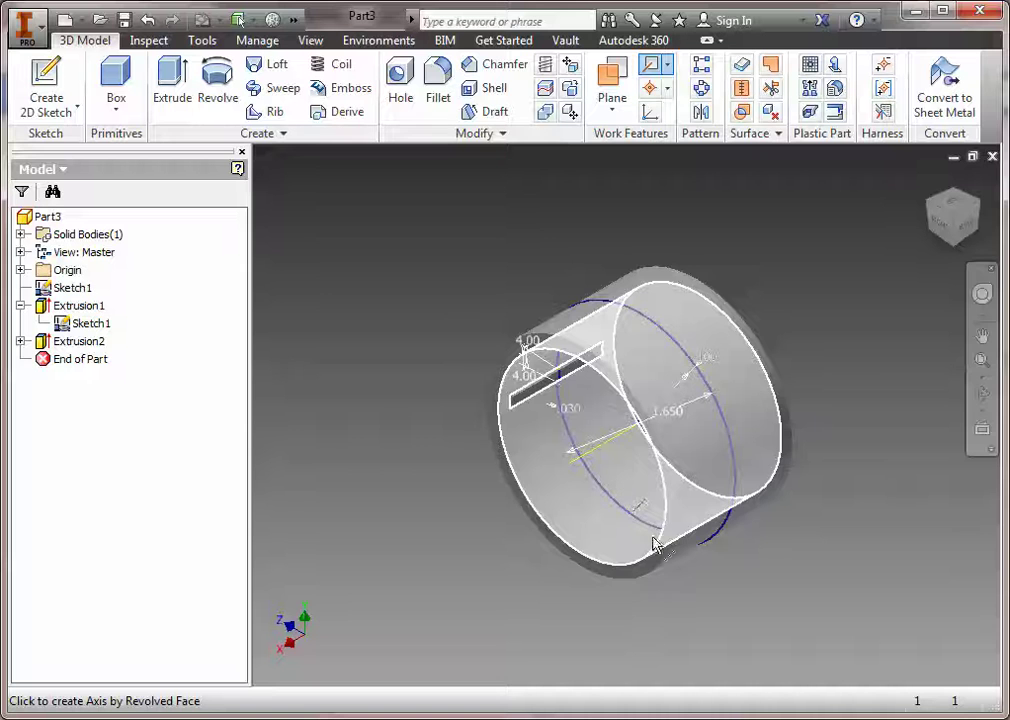
pyautogui.scroll(5, 684, 362)
pyautogui.scroll(-3, 686, 365)
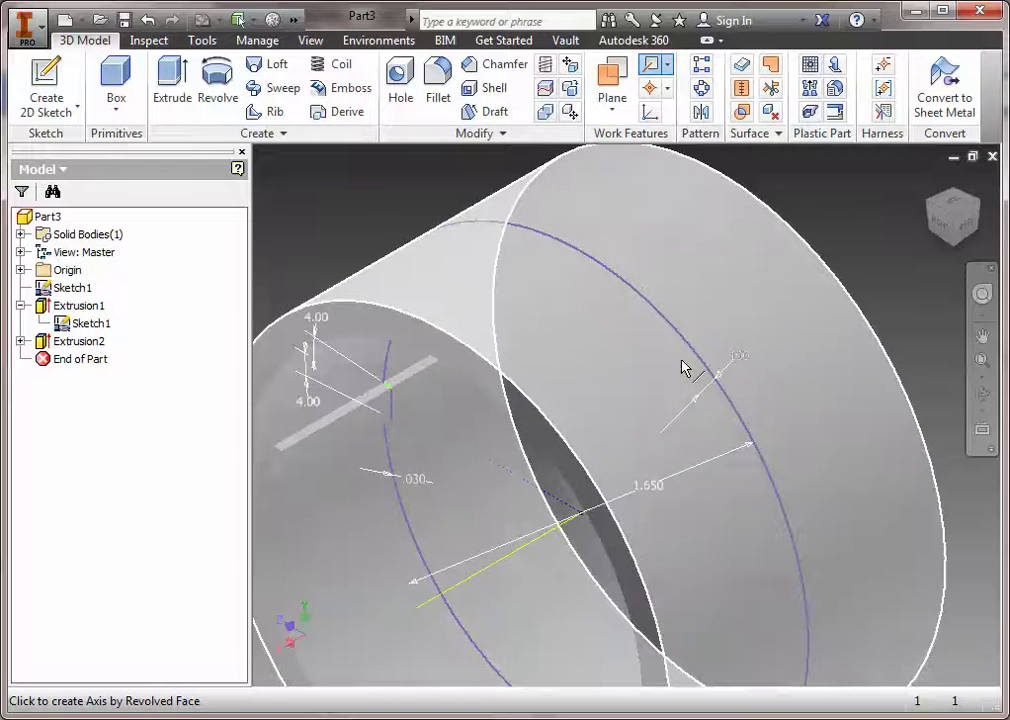
pyautogui.scroll(-3, 757, 487)
pyautogui.click(658, 377)
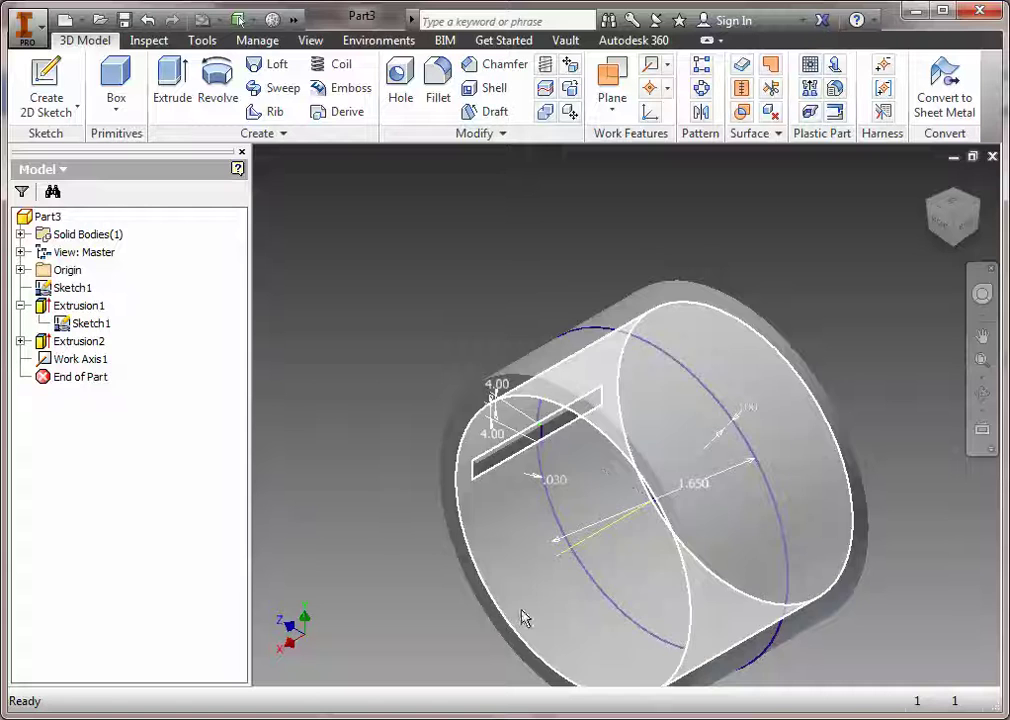
pyautogui.click(505, 622)
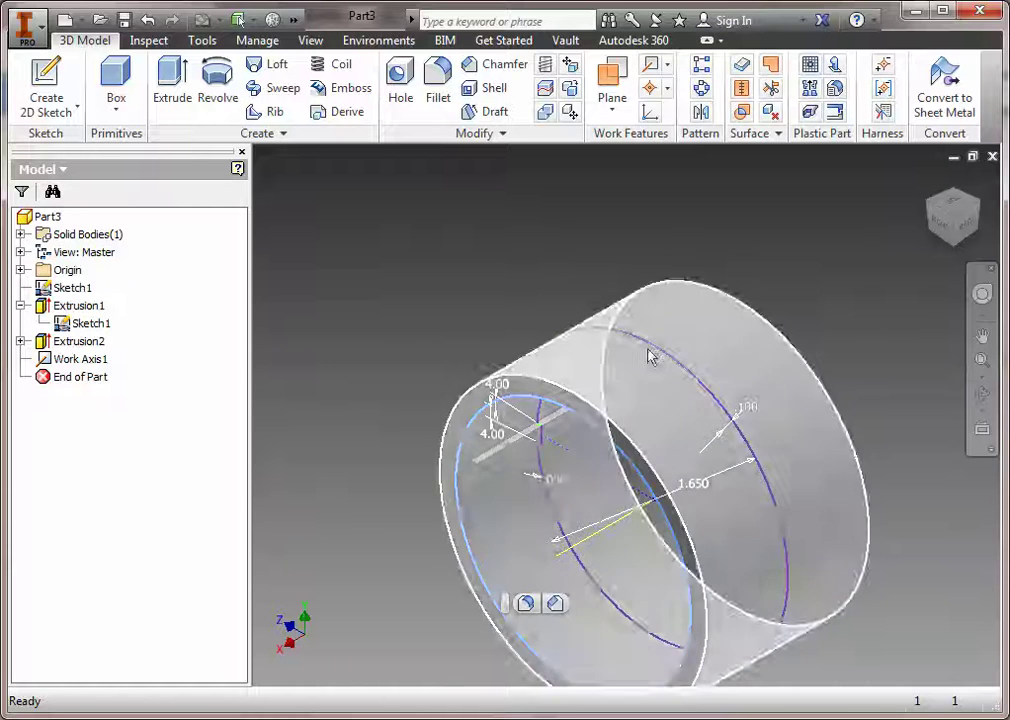
pyautogui.click(605, 421)
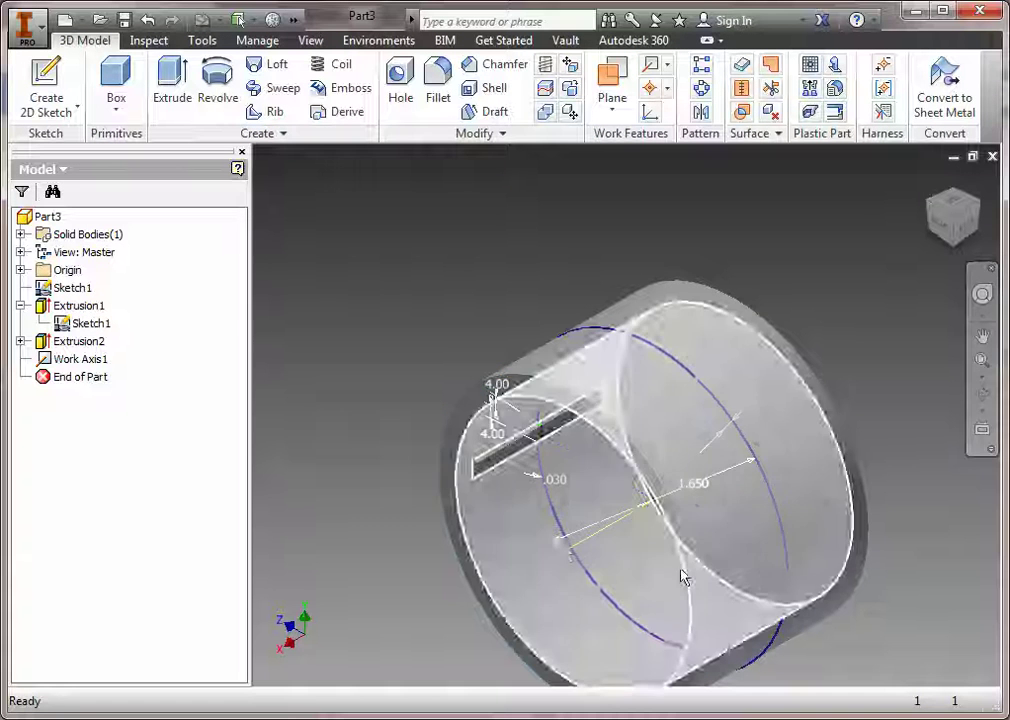
pyautogui.click(569, 545)
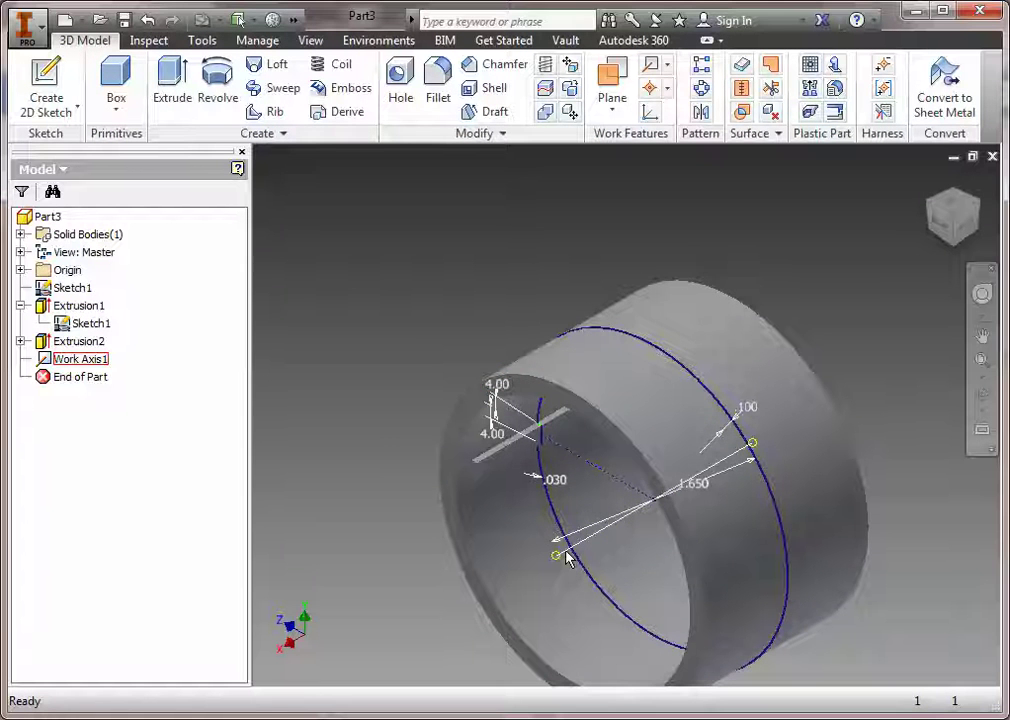
# Pattern the rib circularly around the central work axis, with 15 occurrences over 360 deg.
pyautogui.click(950, 220)
pyautogui.moveTo(640, 480)
pyautogui.keyDown('shift'); pyautogui.mouseDown(button='middle')
pyautogui.moveTo(585, 500)
pyautogui.moveTo(852, 322)
pyautogui.mouseUp(button='middle'); pyautogui.keyUp('shift')
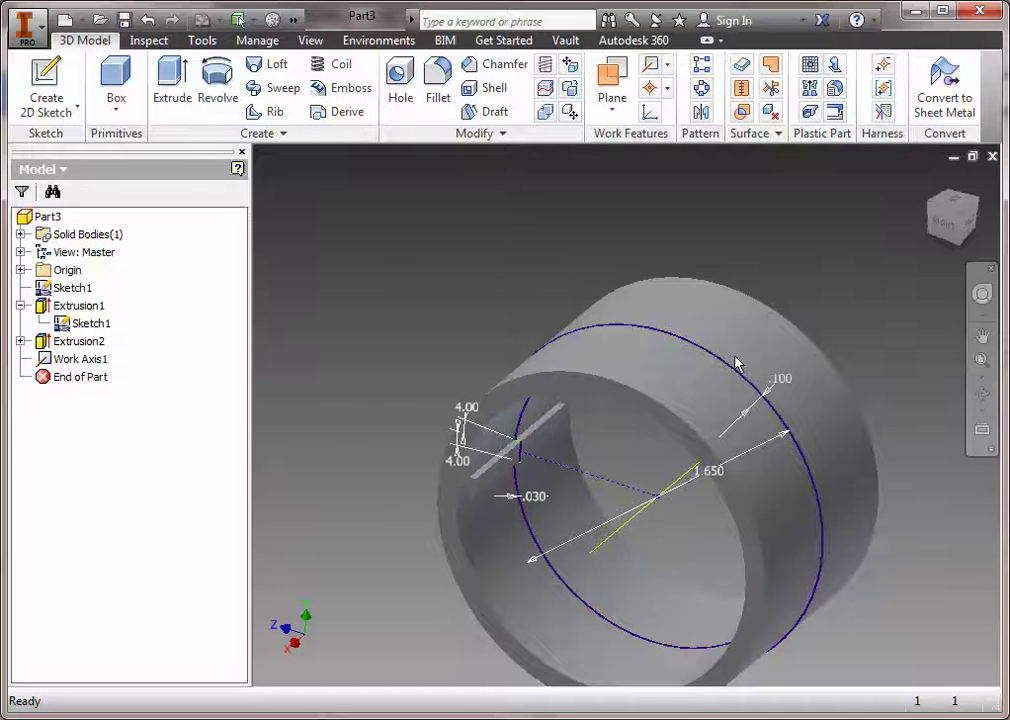
pyautogui.click(702, 88)
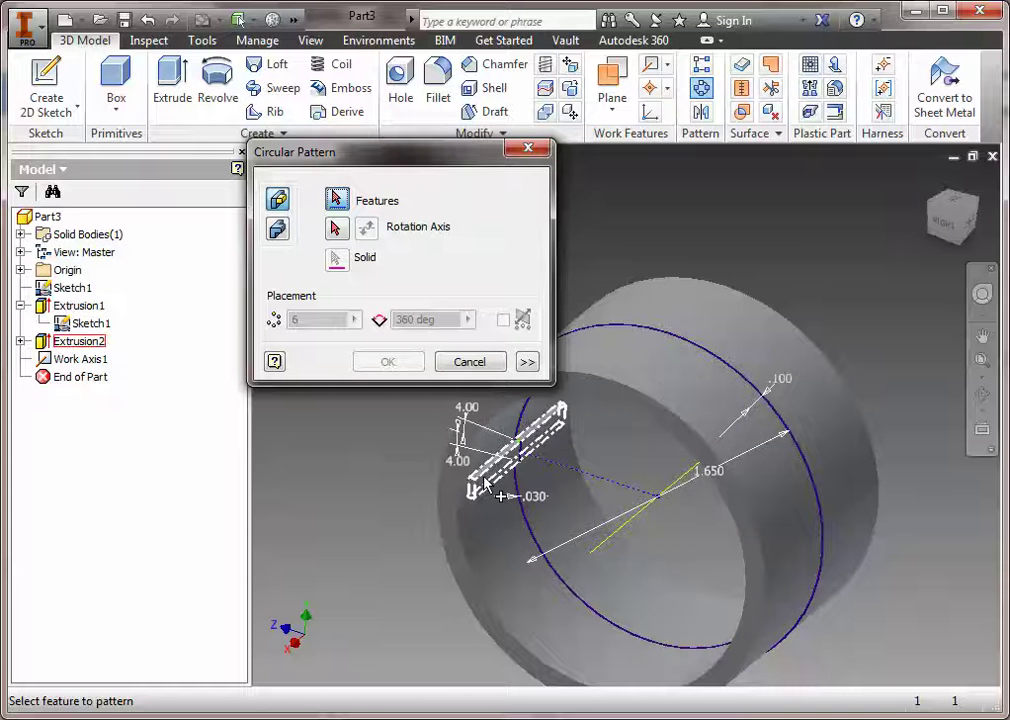
pyautogui.click(487, 487)
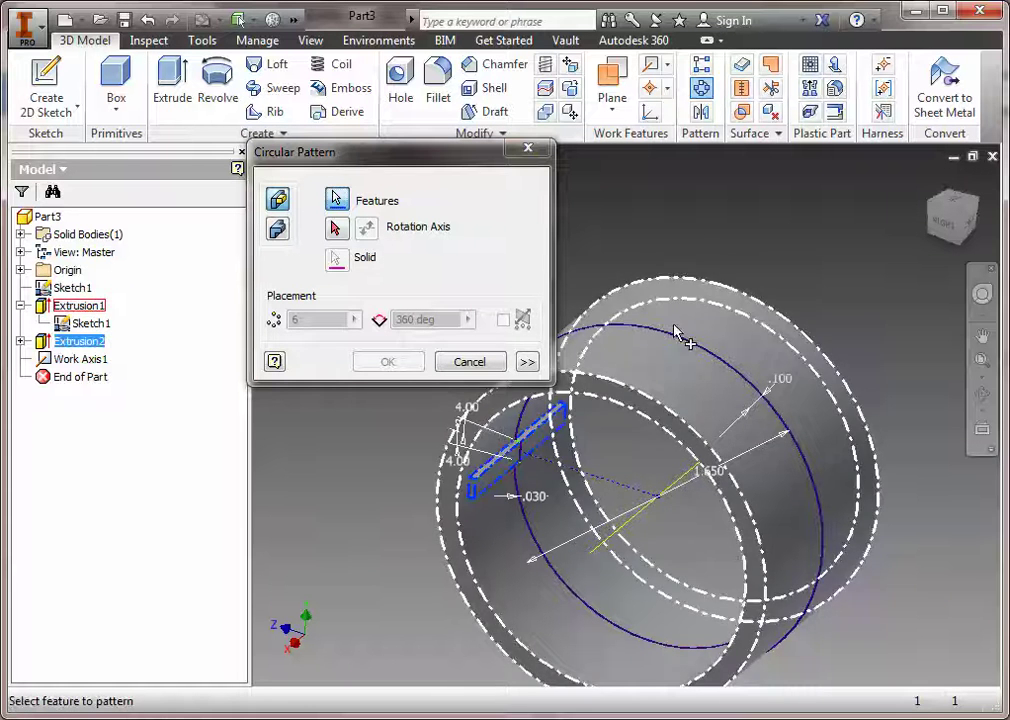
pyautogui.click(335, 230)
pyautogui.click(600, 549)
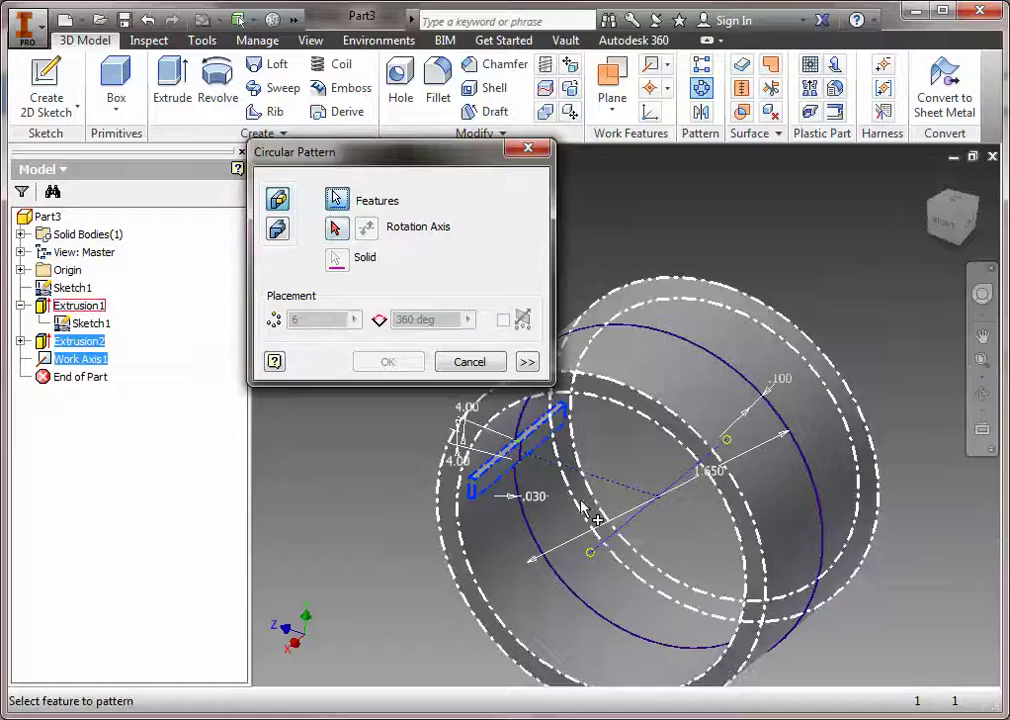
pyautogui.click(336, 229)
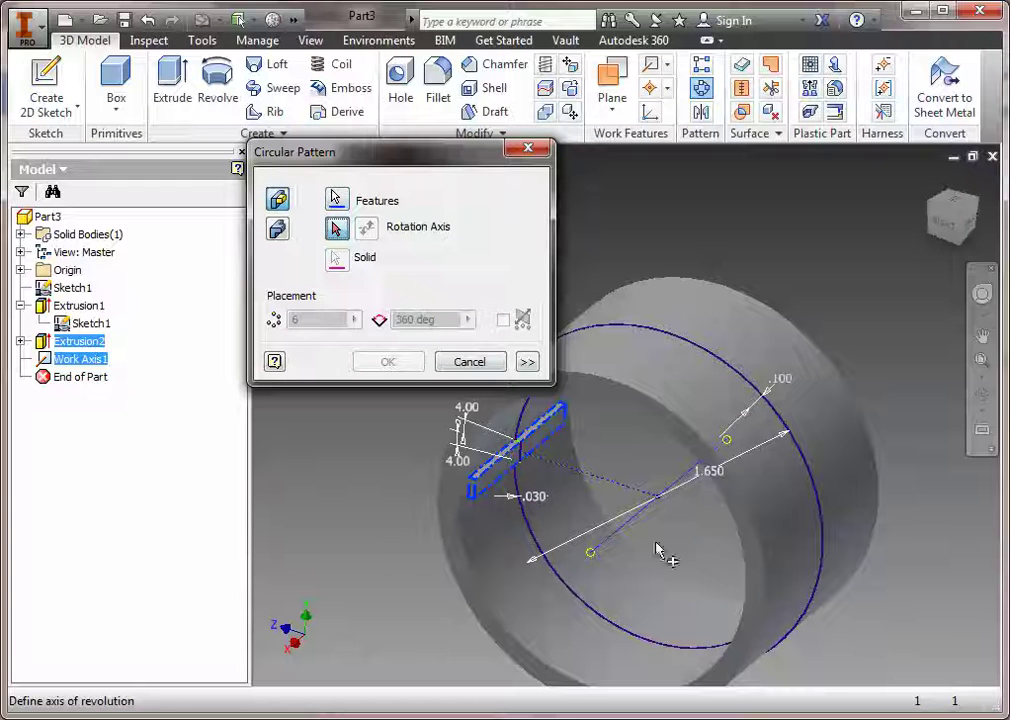
pyautogui.click(615, 533)
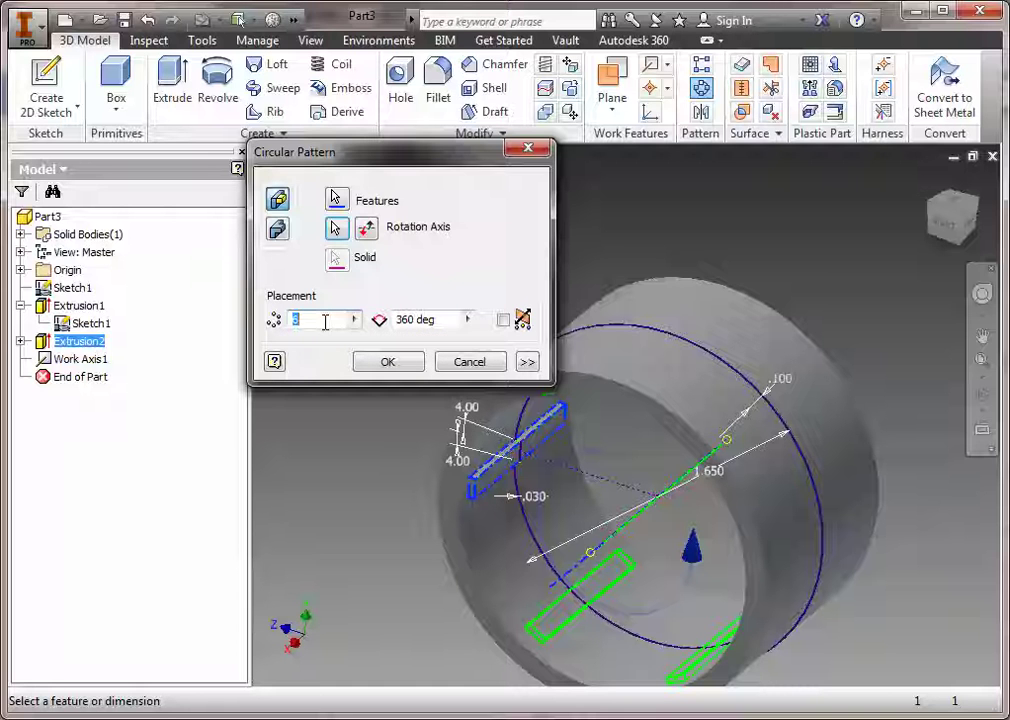
pyautogui.write('15')
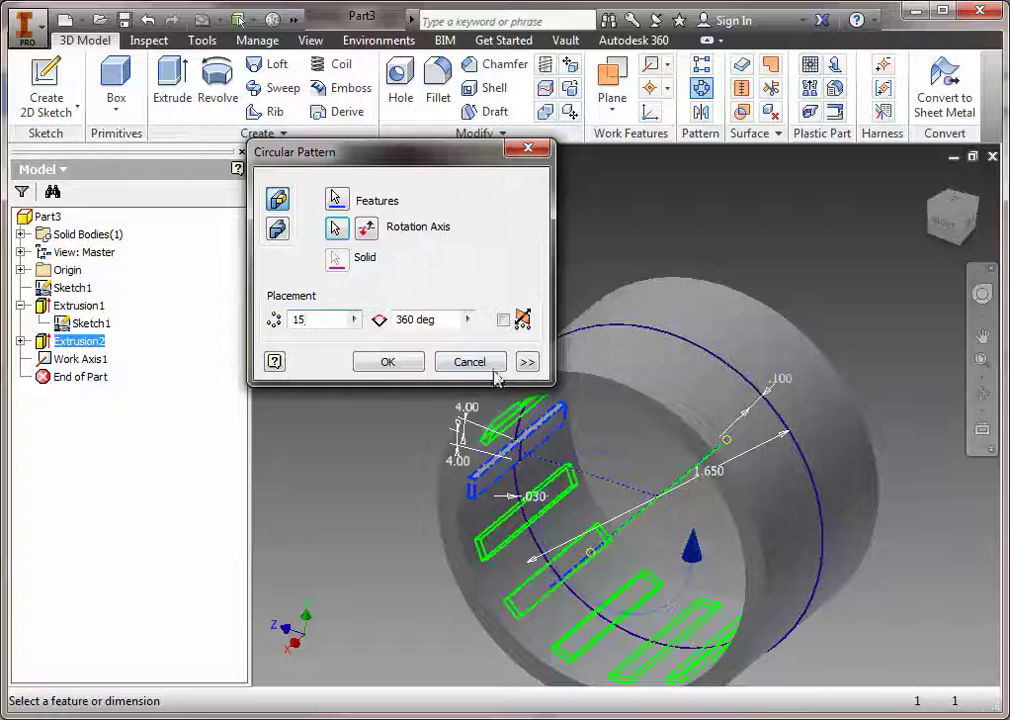
pyautogui.click(388, 362)
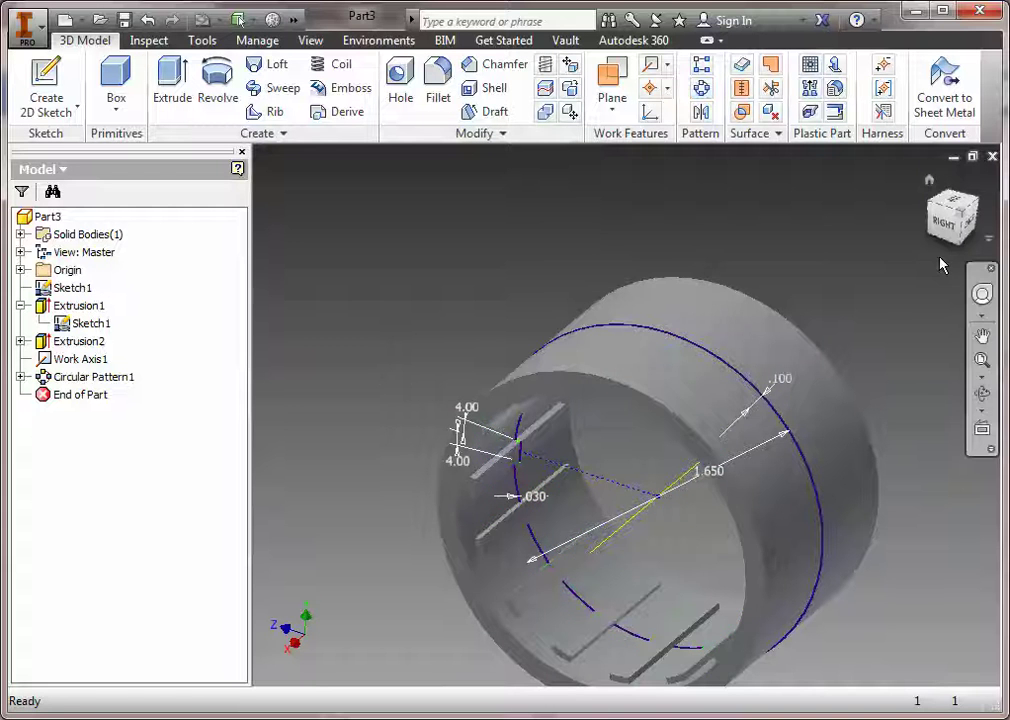
# Add a circle to the base sketch, centered on the ring and passing through the rib profile's inner corner, and finish the sketch.
pyautogui.click(933, 240)
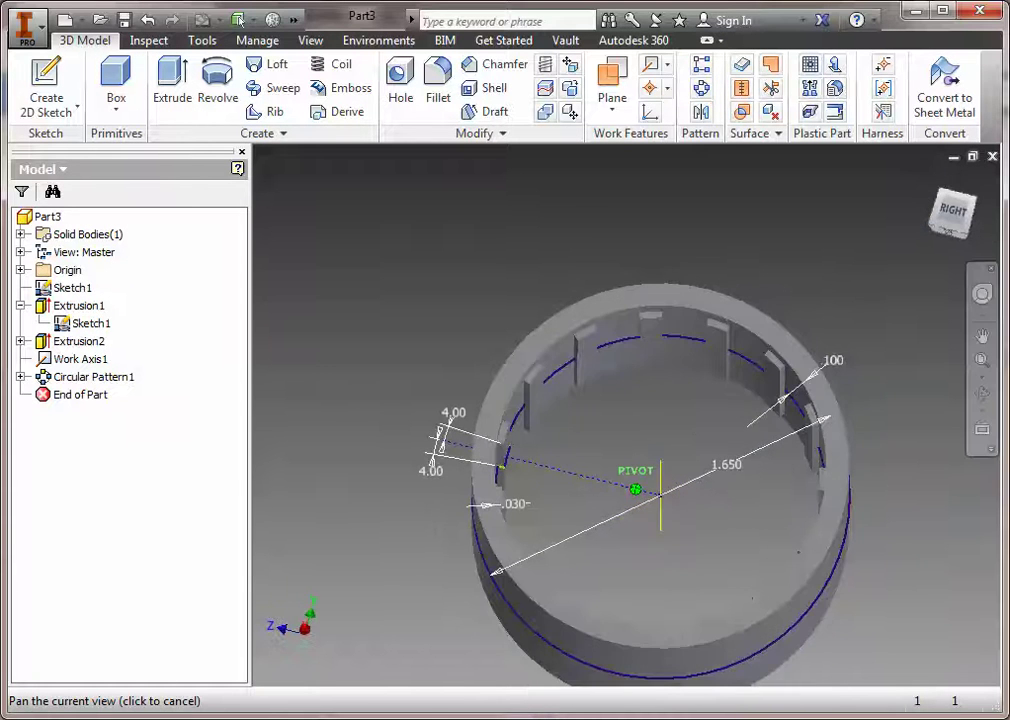
pyautogui.click(915, 243)
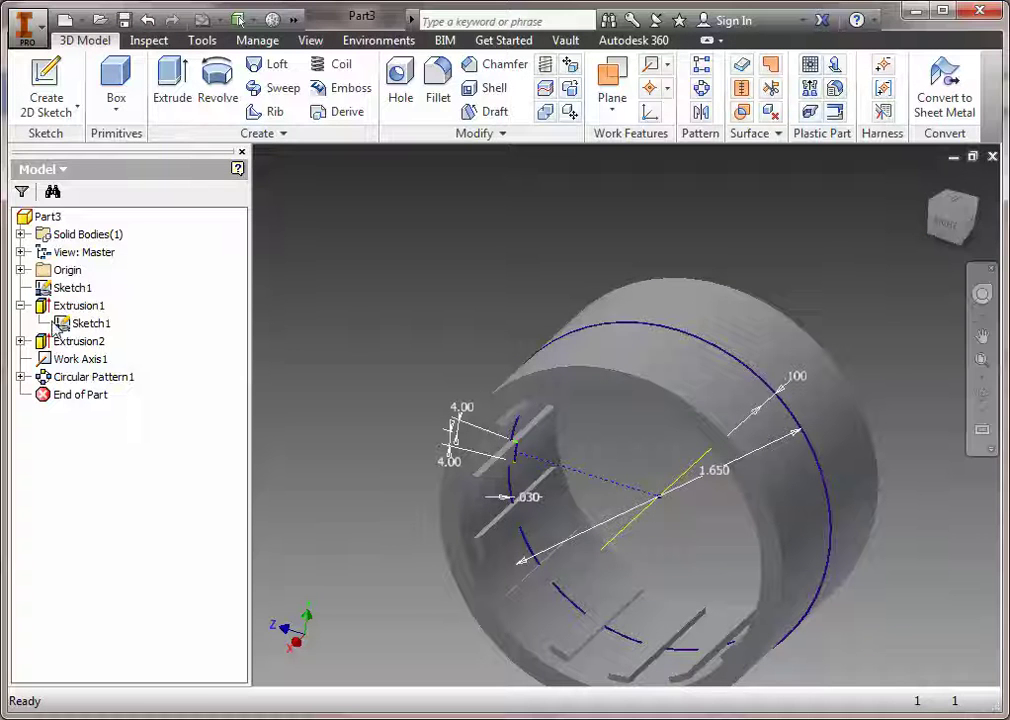
pyautogui.doubleClick(50, 288)
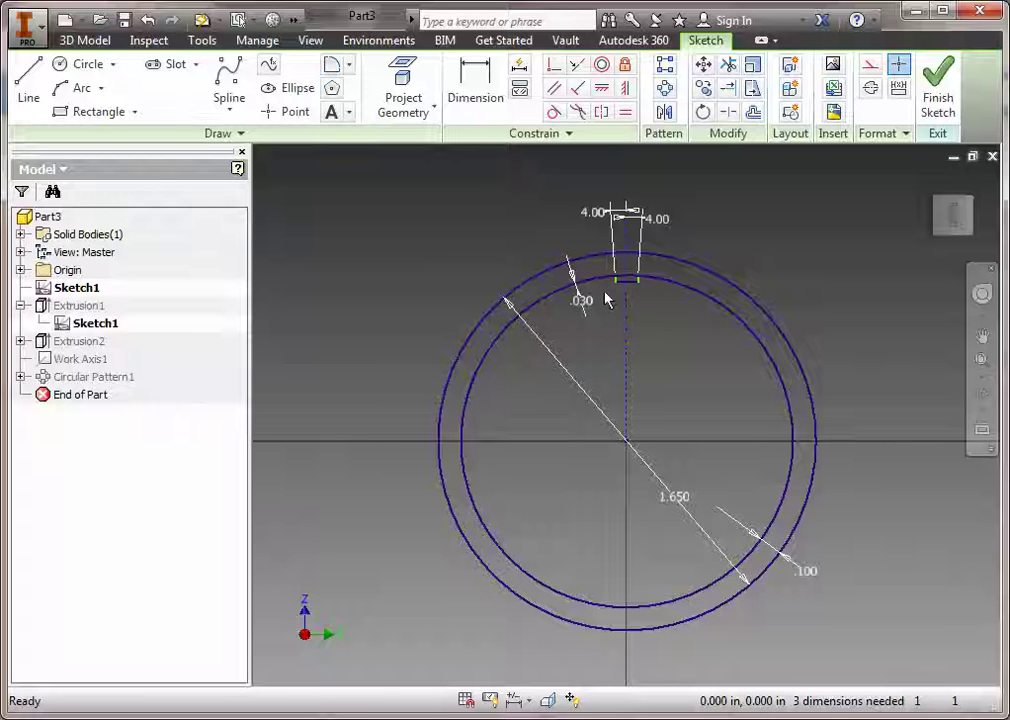
pyautogui.click(72, 66)
pyautogui.click(626, 440)
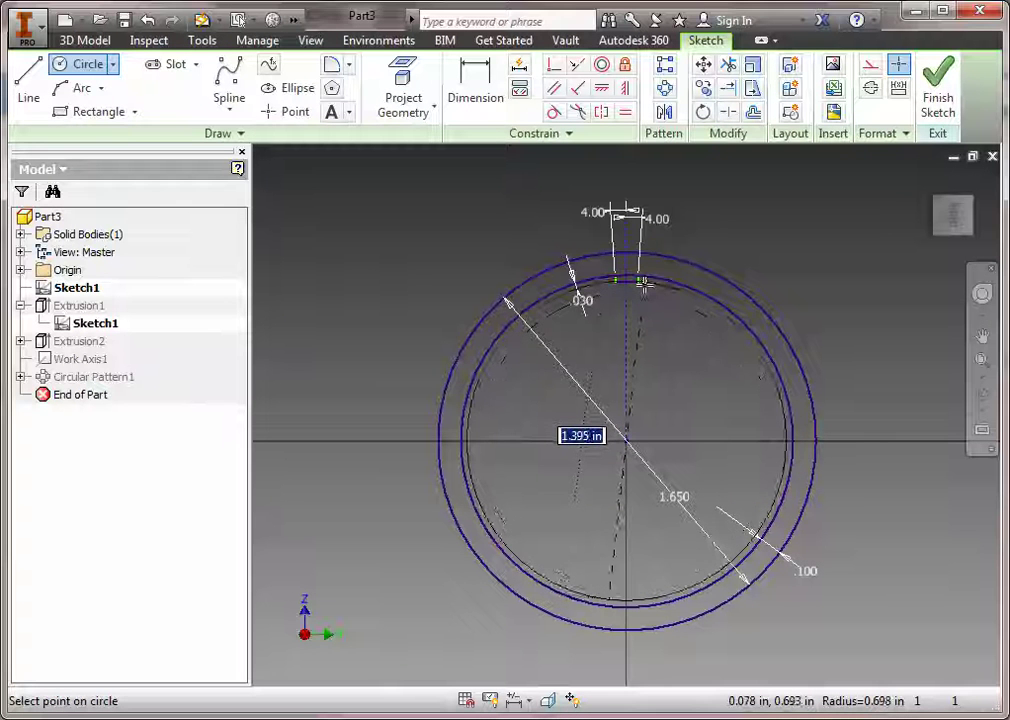
pyautogui.click(637, 283)
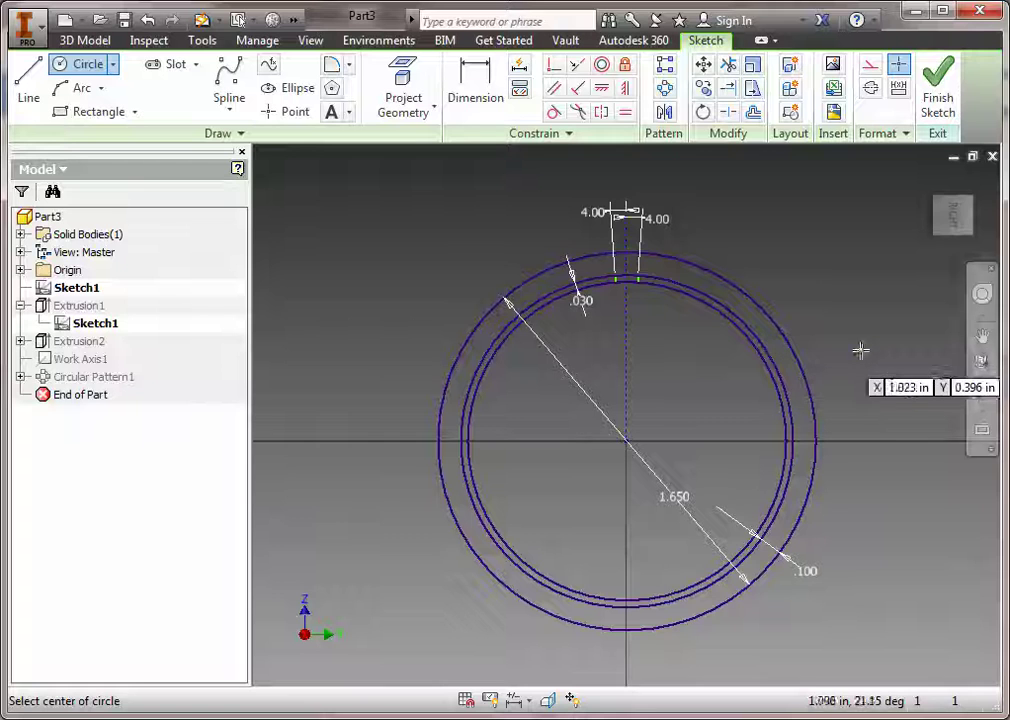
pyautogui.click(926, 96)
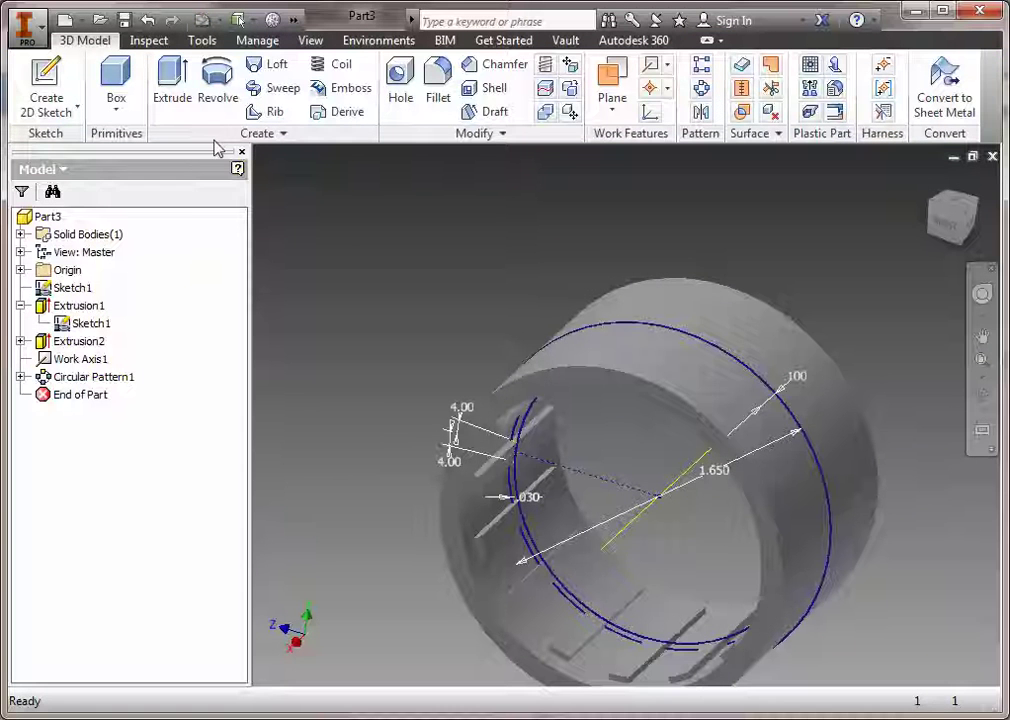
# Extrude the thin band between the bore circle and the new inner circle symmetrically by .1 in, joining it to the ring.
pyautogui.click(172, 78)
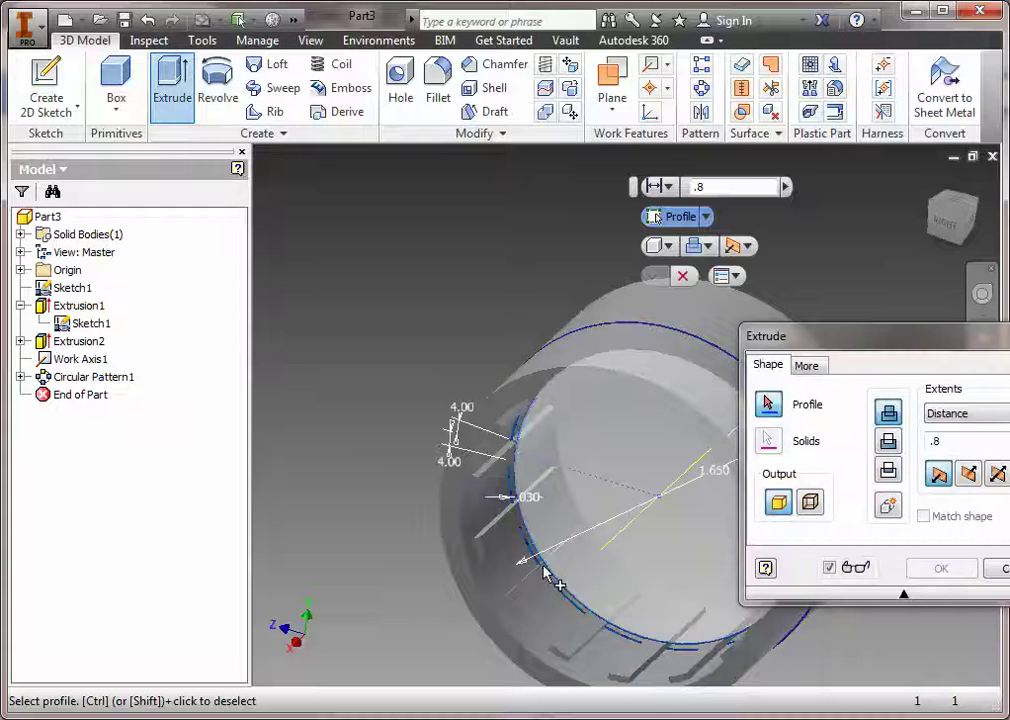
pyautogui.scroll(2, 535, 571)
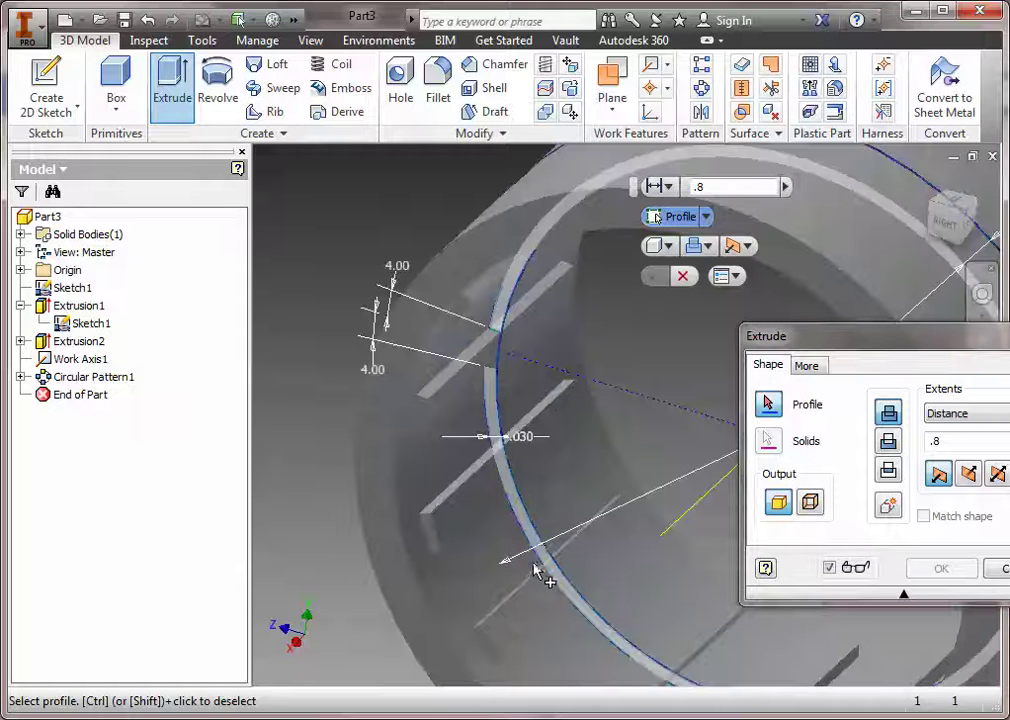
pyautogui.scroll(2, 528, 545)
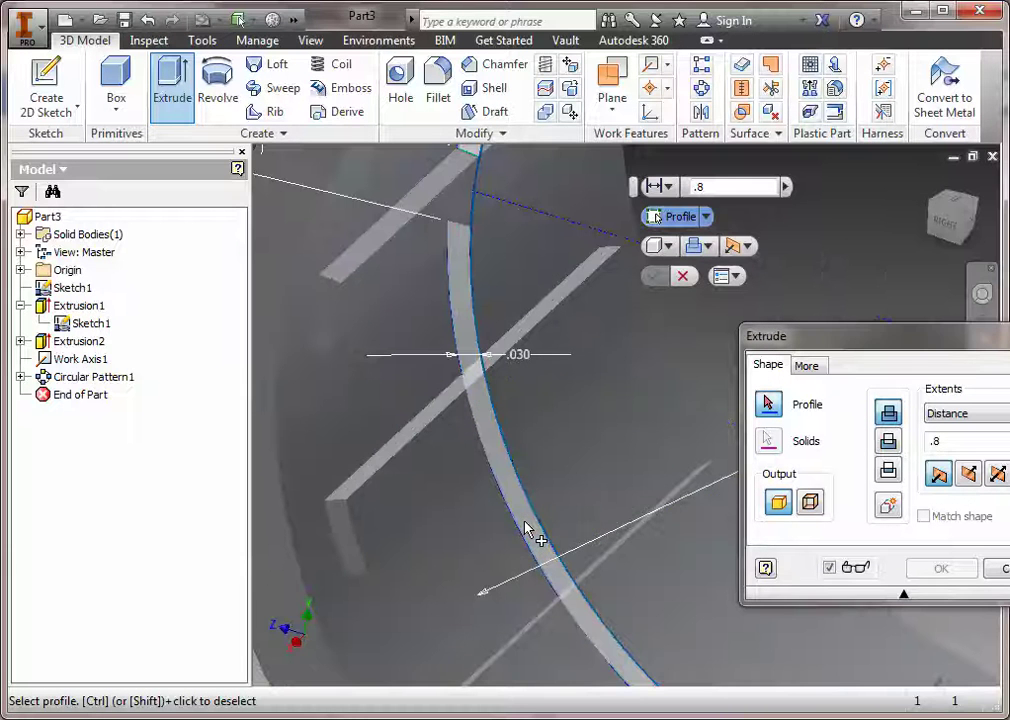
pyautogui.click(527, 530)
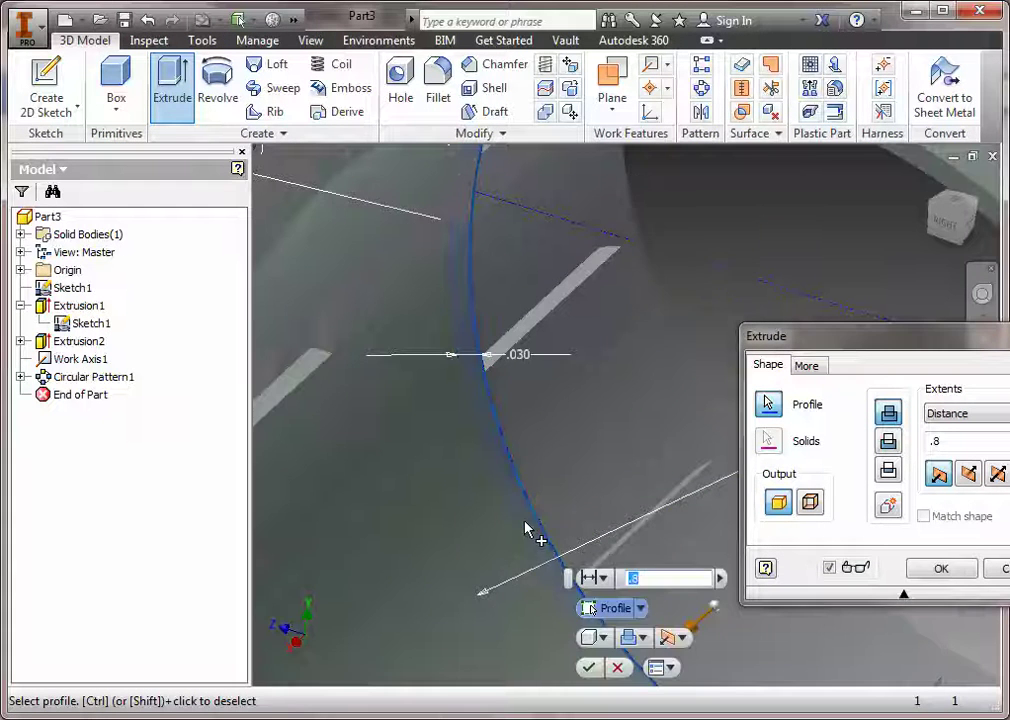
pyautogui.click(940, 445)
pyautogui.press('BackSpace')
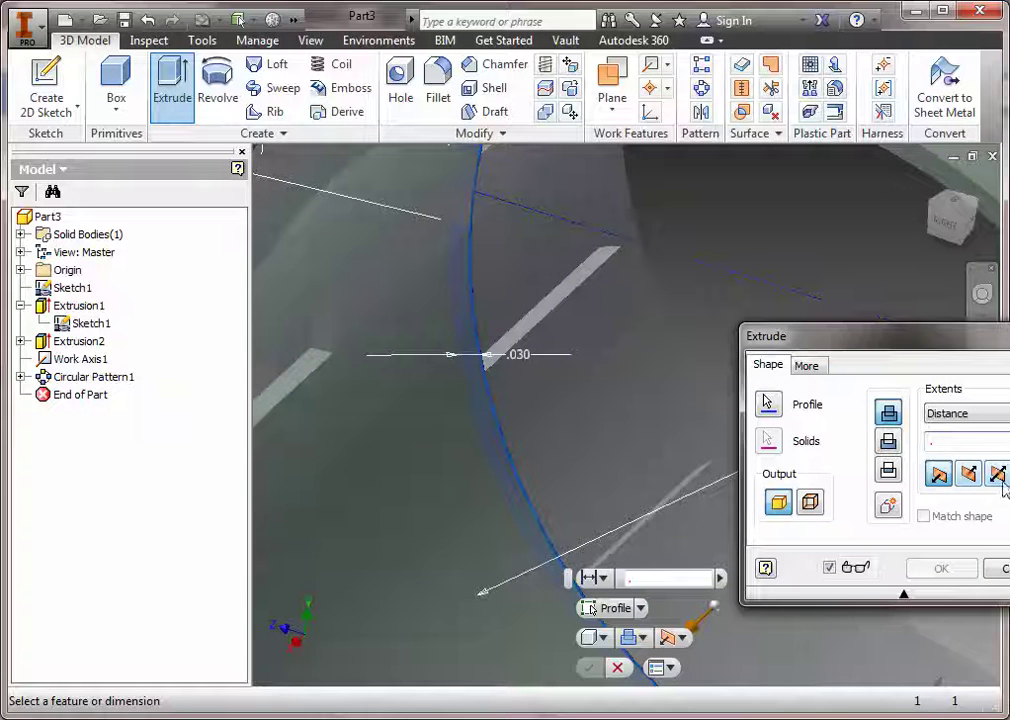
pyautogui.write('8')
pyautogui.press('BackSpace')
pyautogui.write('1')
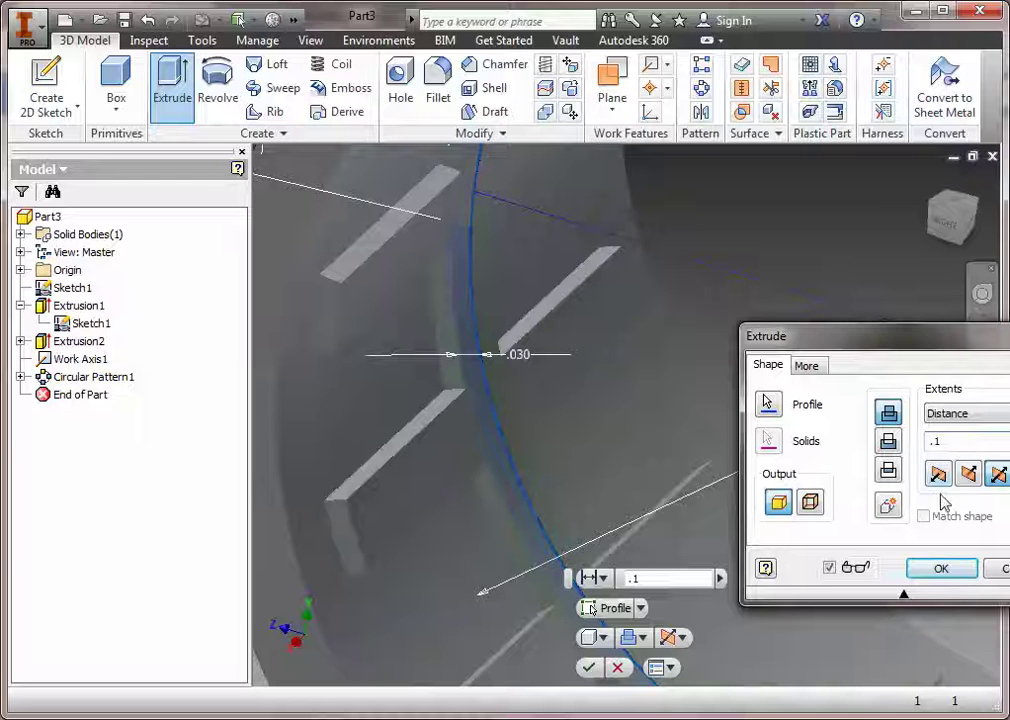
pyautogui.click(962, 570)
# Turn off the visibility of the base sketch and the central work axis.
pyautogui.press('F5')
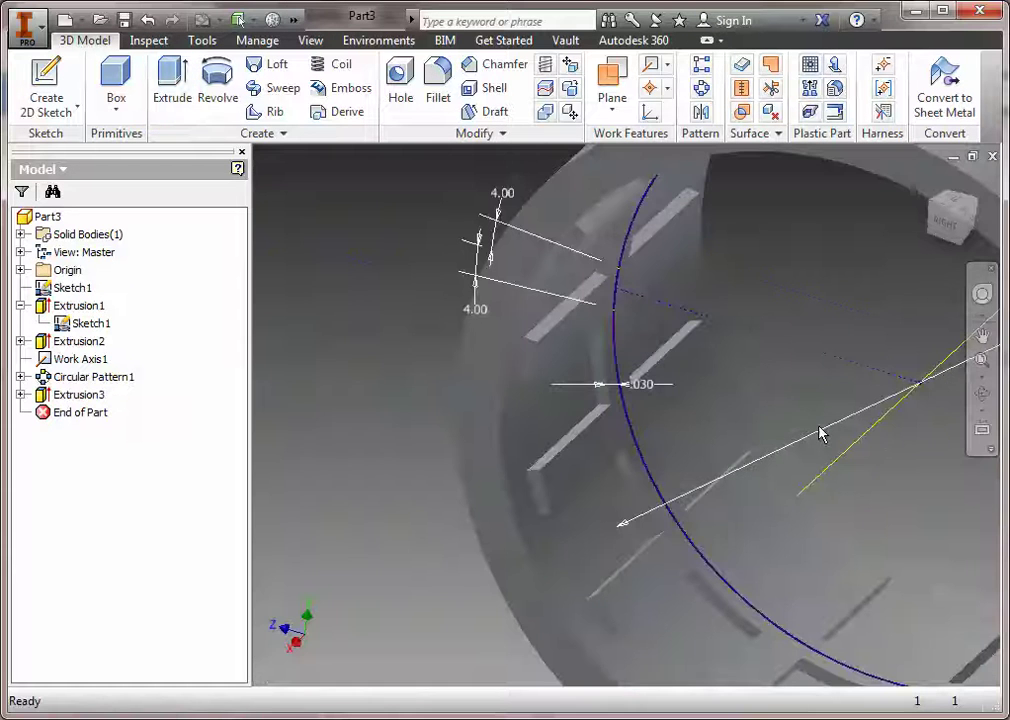
pyautogui.keyDown('shift'); pyautogui.moveTo(871, 368); pyautogui.dragTo(970, 215, button='middle'); pyautogui.keyUp('shift')
pyautogui.press('F5')
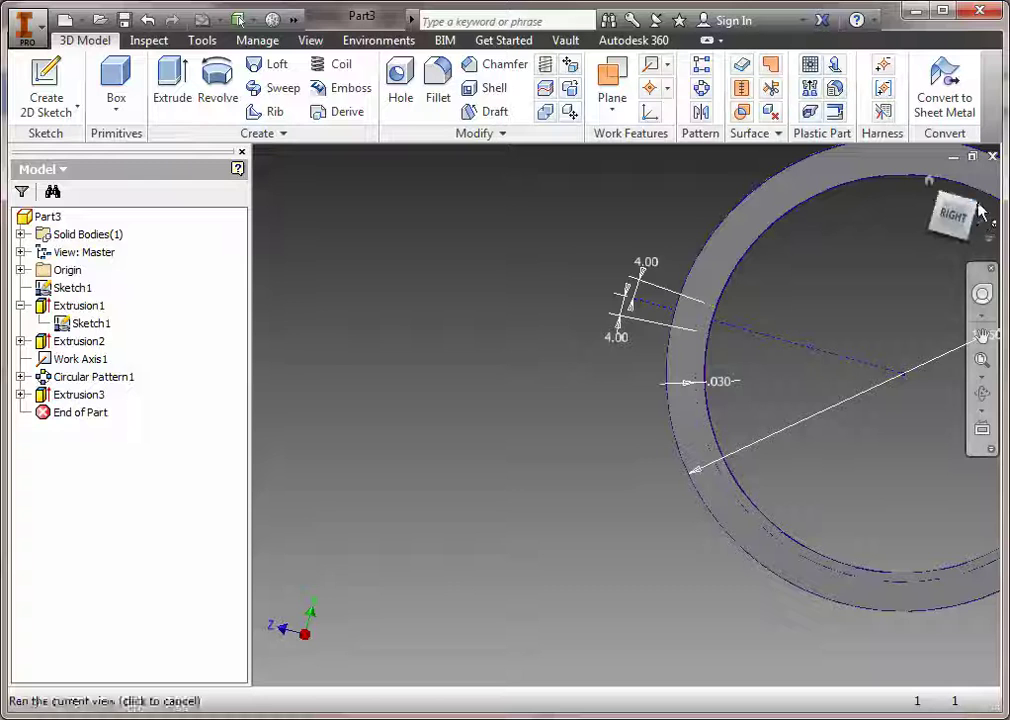
pyautogui.moveTo(871, 362)
pyautogui.keyDown('shift'); pyautogui.mouseDown(button='middle')
pyautogui.moveTo(785, 368)
pyautogui.moveTo(770, 480)
pyautogui.moveTo(800, 400)
pyautogui.moveTo(897, 248)
pyautogui.mouseUp(button='middle'); pyautogui.keyUp('shift')
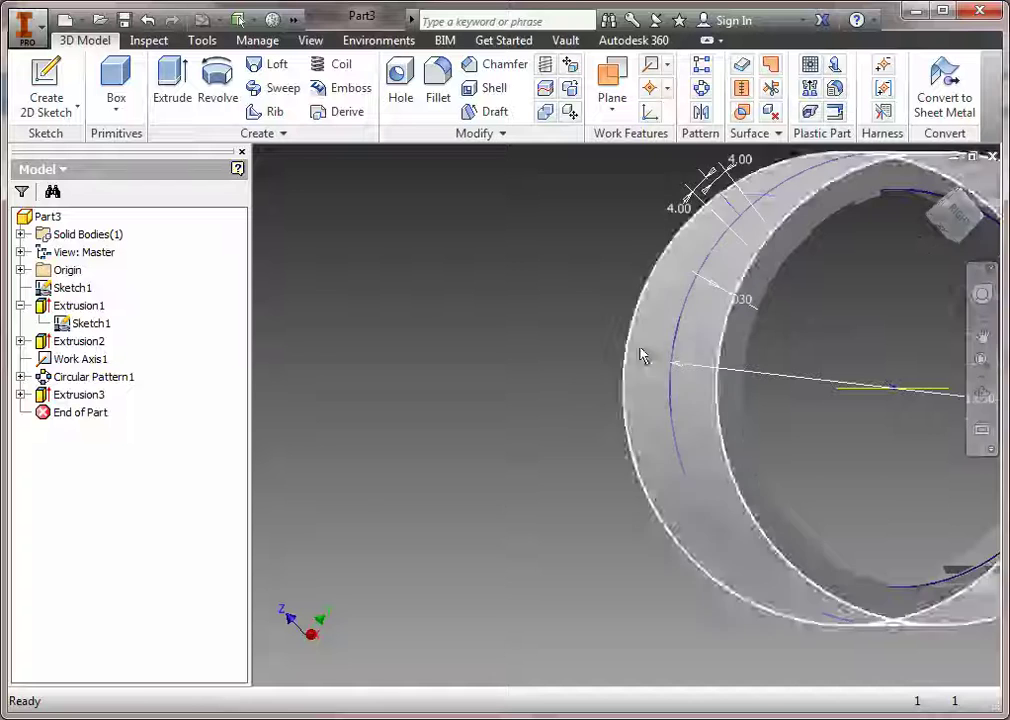
pyautogui.moveTo(550, 341); pyautogui.dragTo(395, 357, button='middle')
pyautogui.moveTo(832, 343); pyautogui.dragTo(716, 340, button='middle')
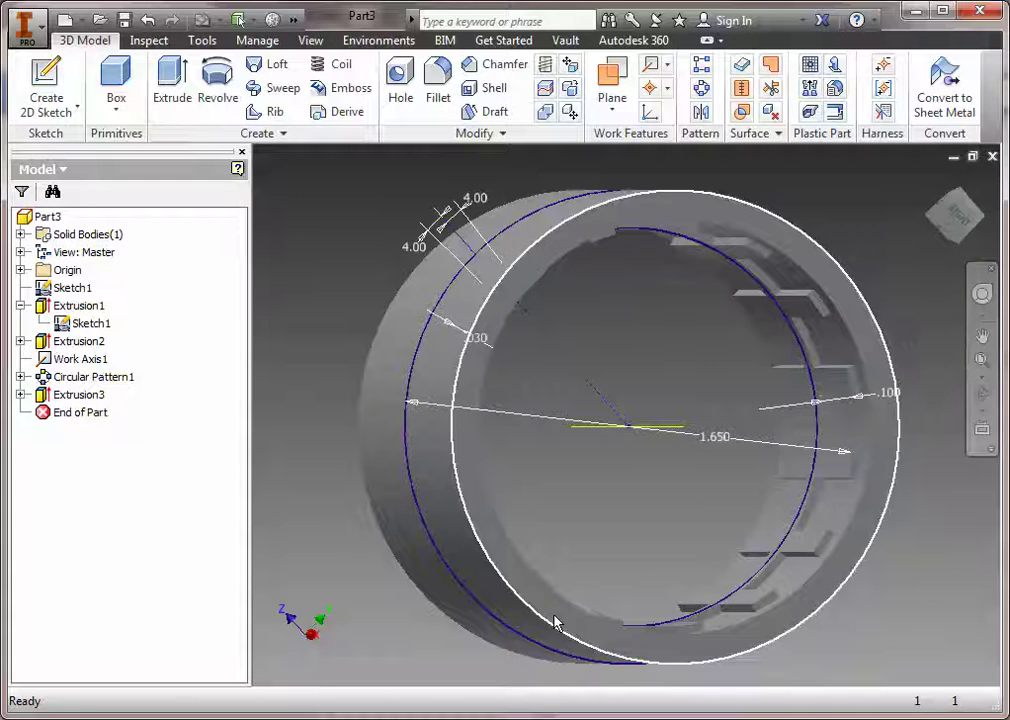
pyautogui.rightClick(44, 288)
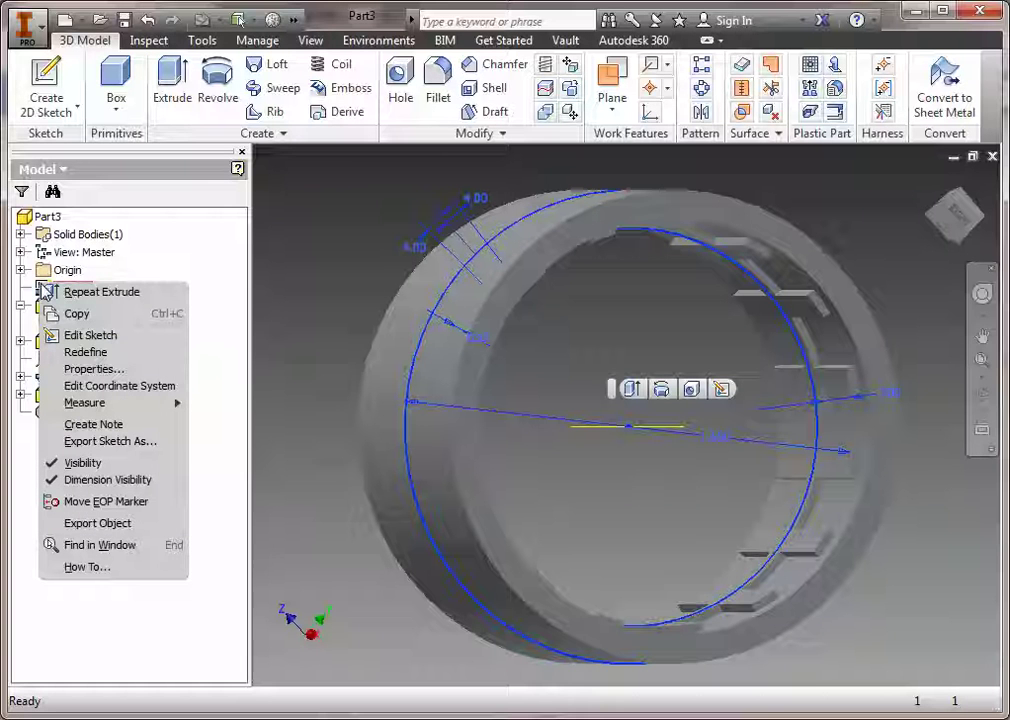
pyautogui.click(67, 465)
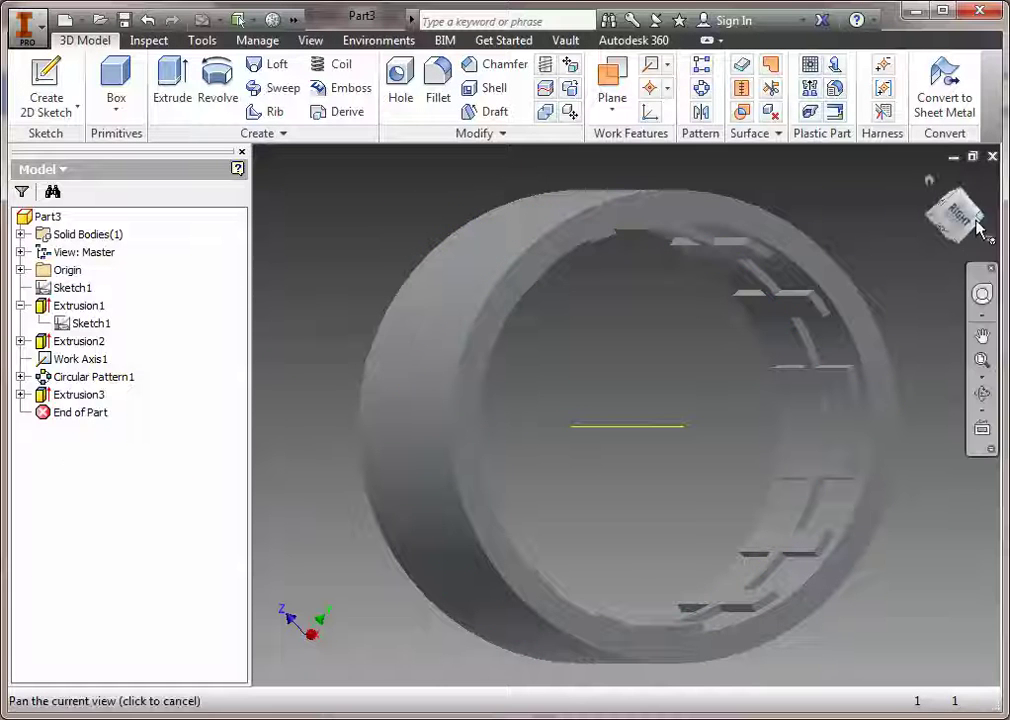
pyautogui.click(80, 359)
pyautogui.rightClick(82, 360)
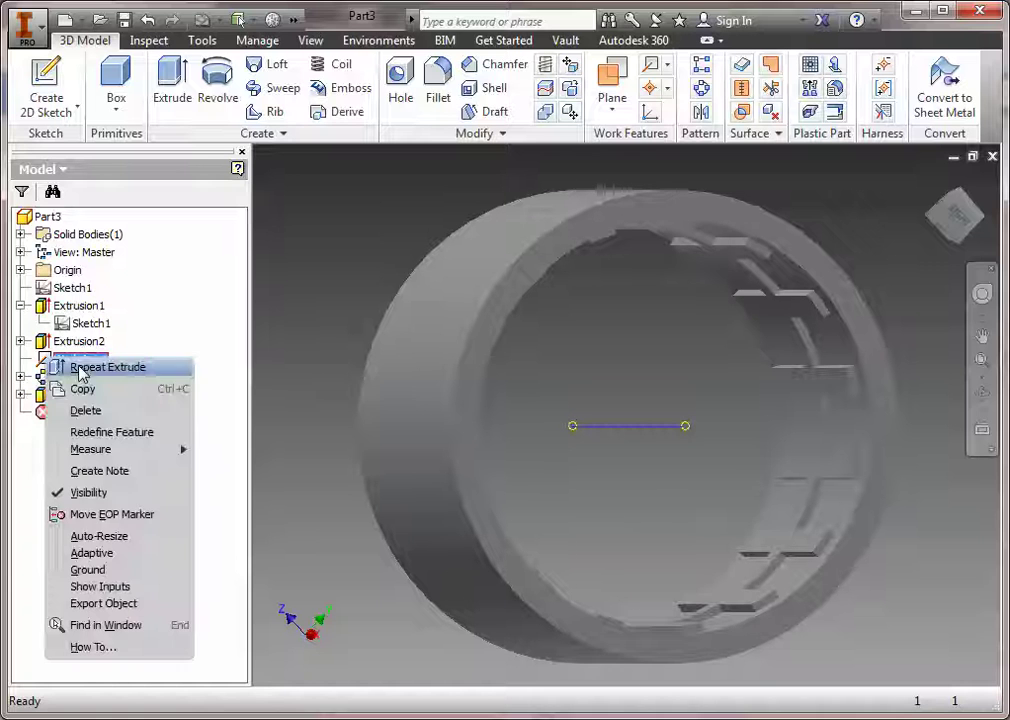
pyautogui.click(105, 492)
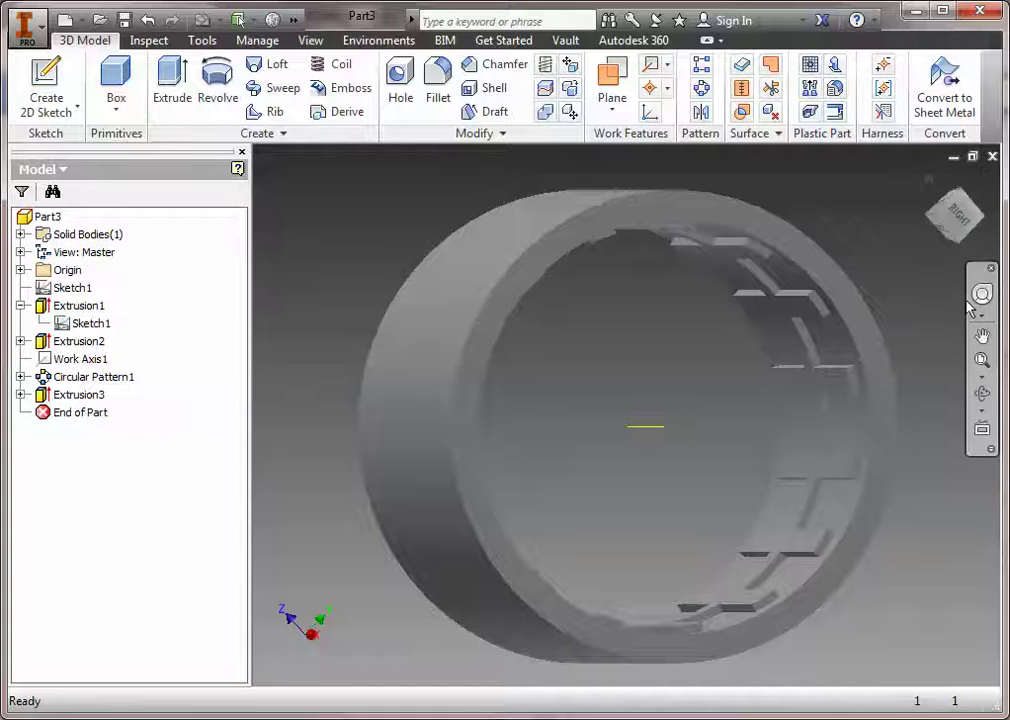
pyautogui.moveTo(965, 207)
pyautogui.mouseDown()
pyautogui.moveTo(950, 215)
pyautogui.moveTo(955, 240)
pyautogui.moveTo(951, 200)
pyautogui.mouseUp()
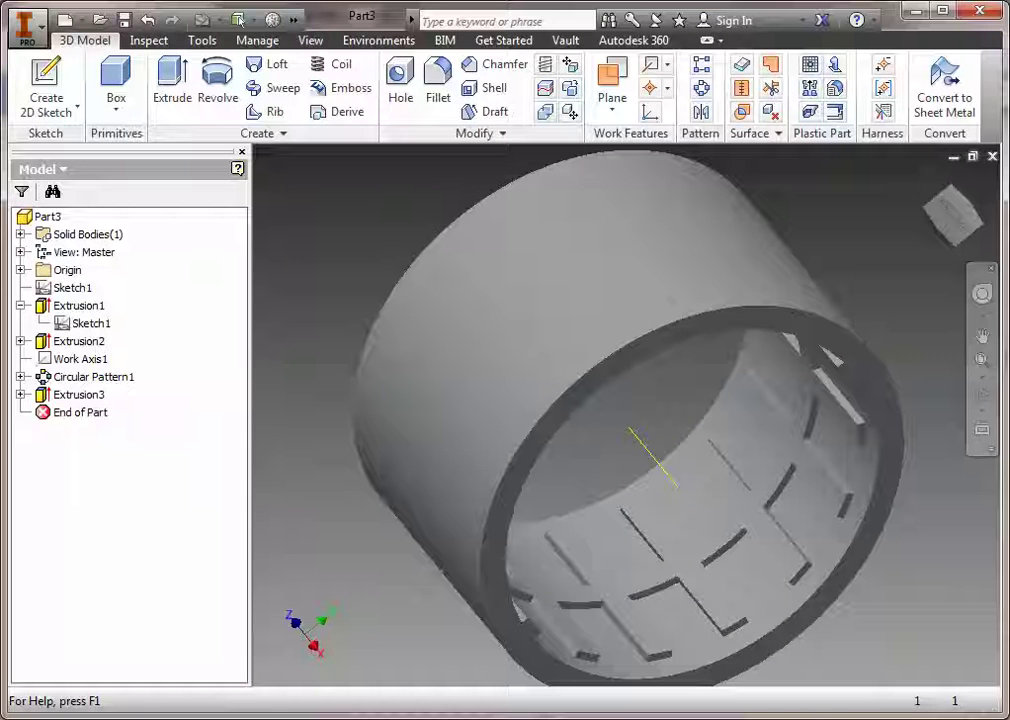